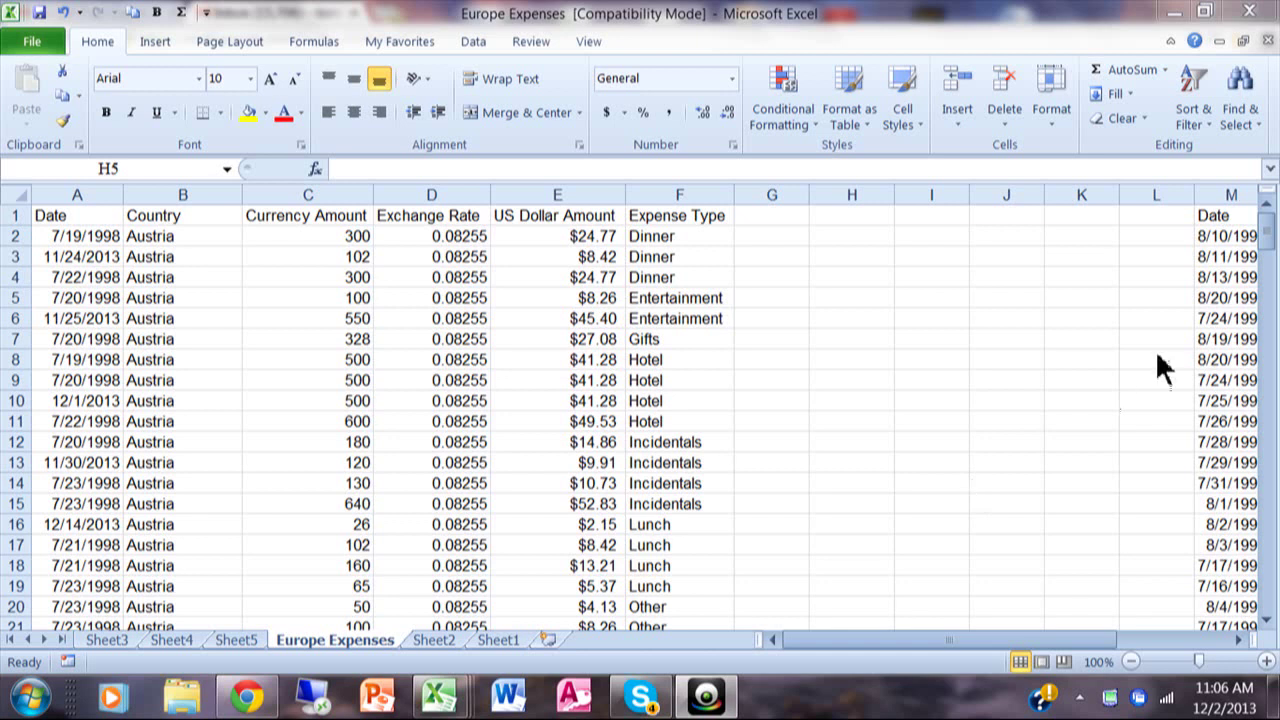
Step: Enter Dinner in cell H4 as the expense type to total
click(1265, 240)
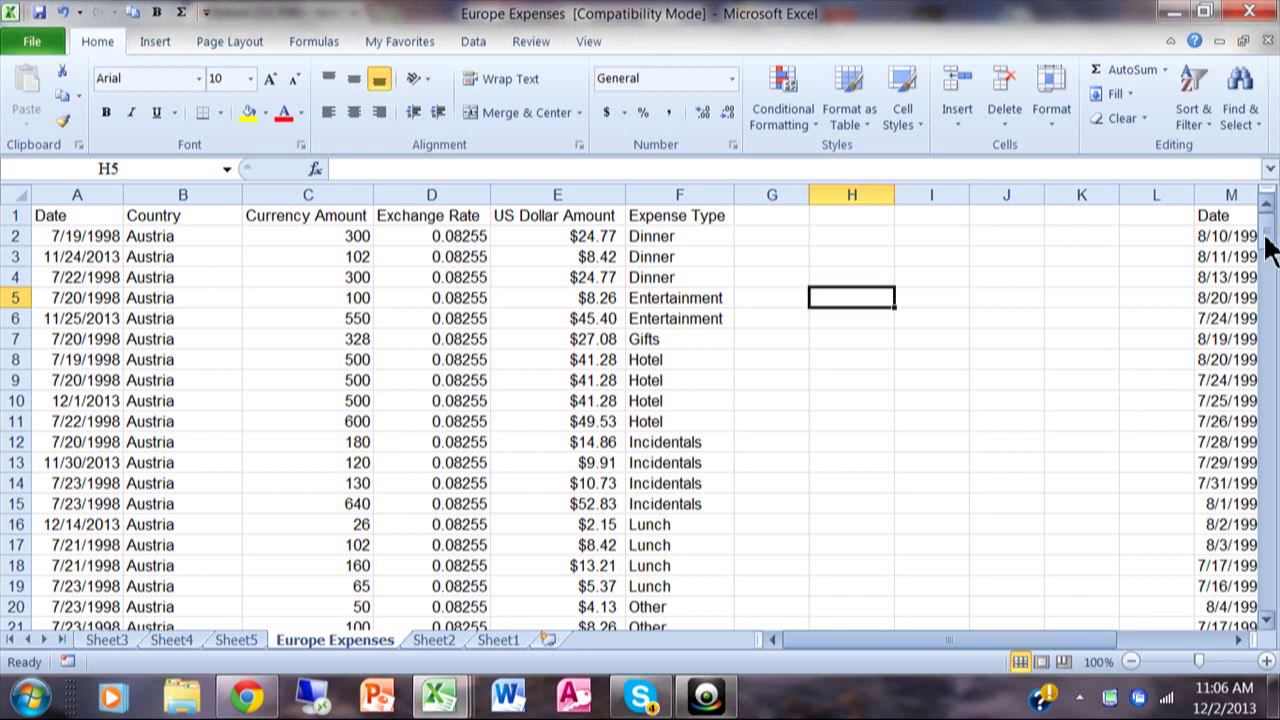
mouse_move(1268, 250)
mouse_down()
mouse_move(1272, 612)
mouse_move(1268, 232)
mouse_up()
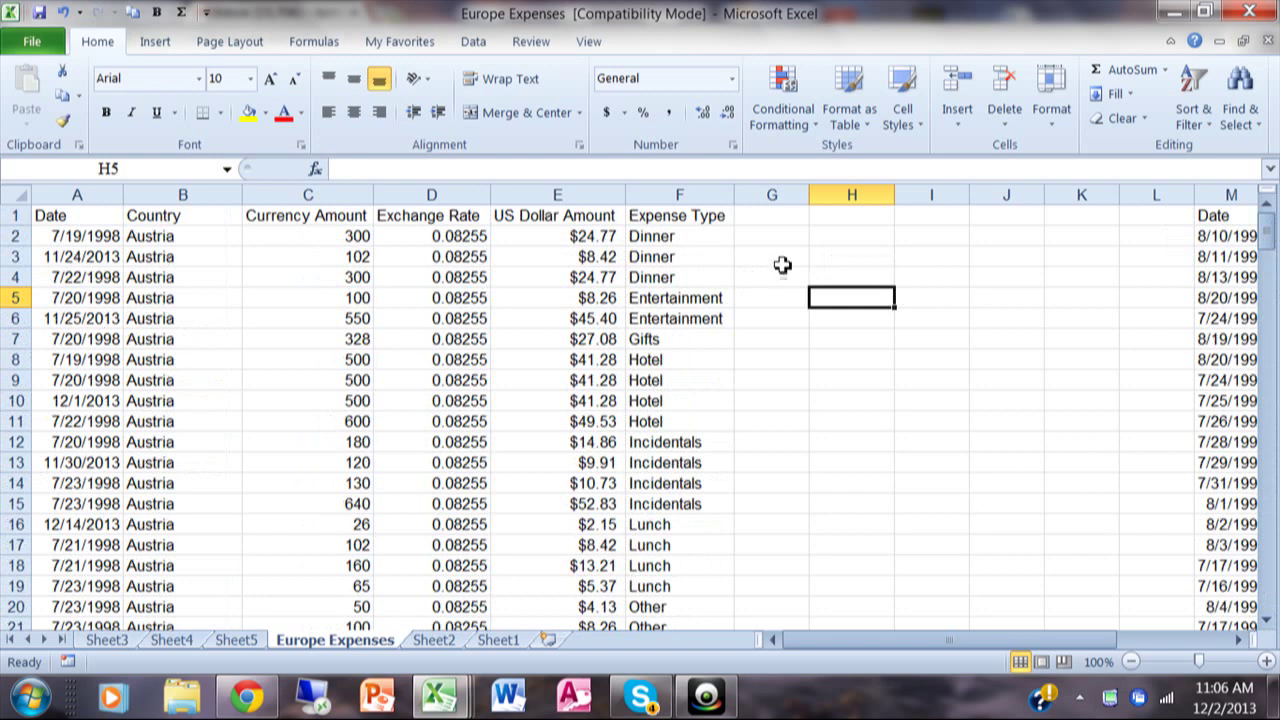
click(831, 268)
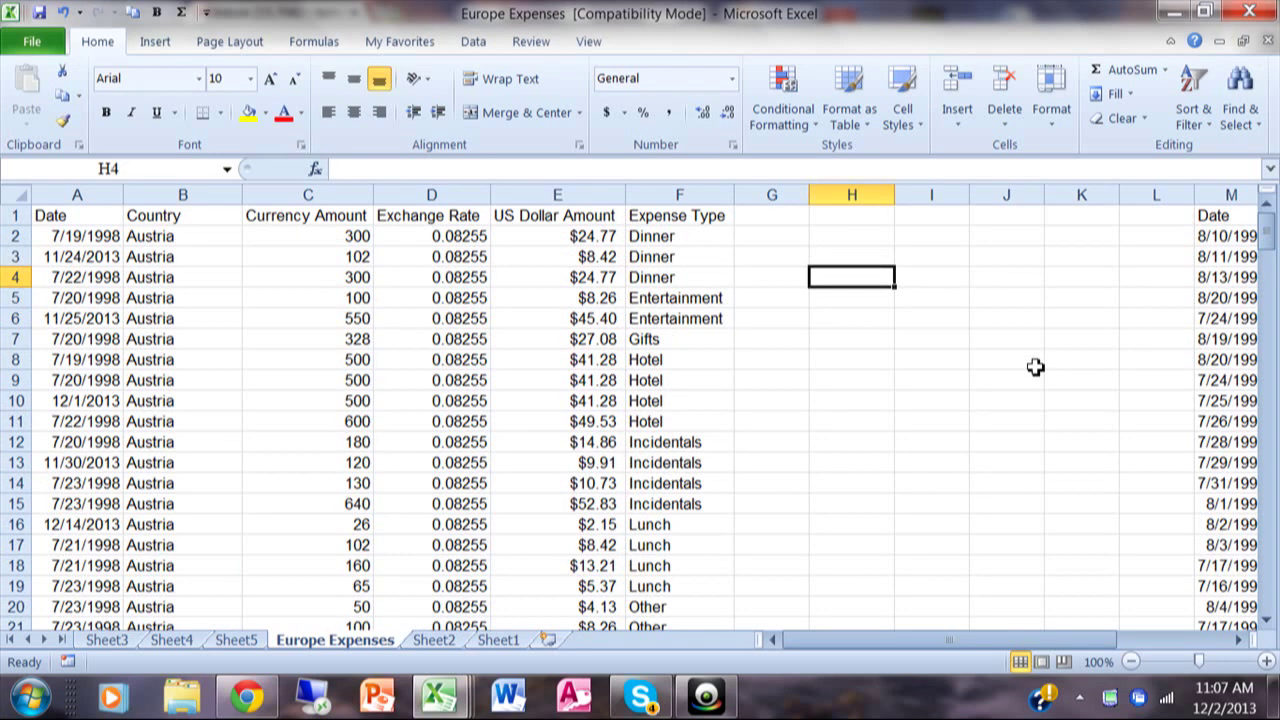
text(Dinner)
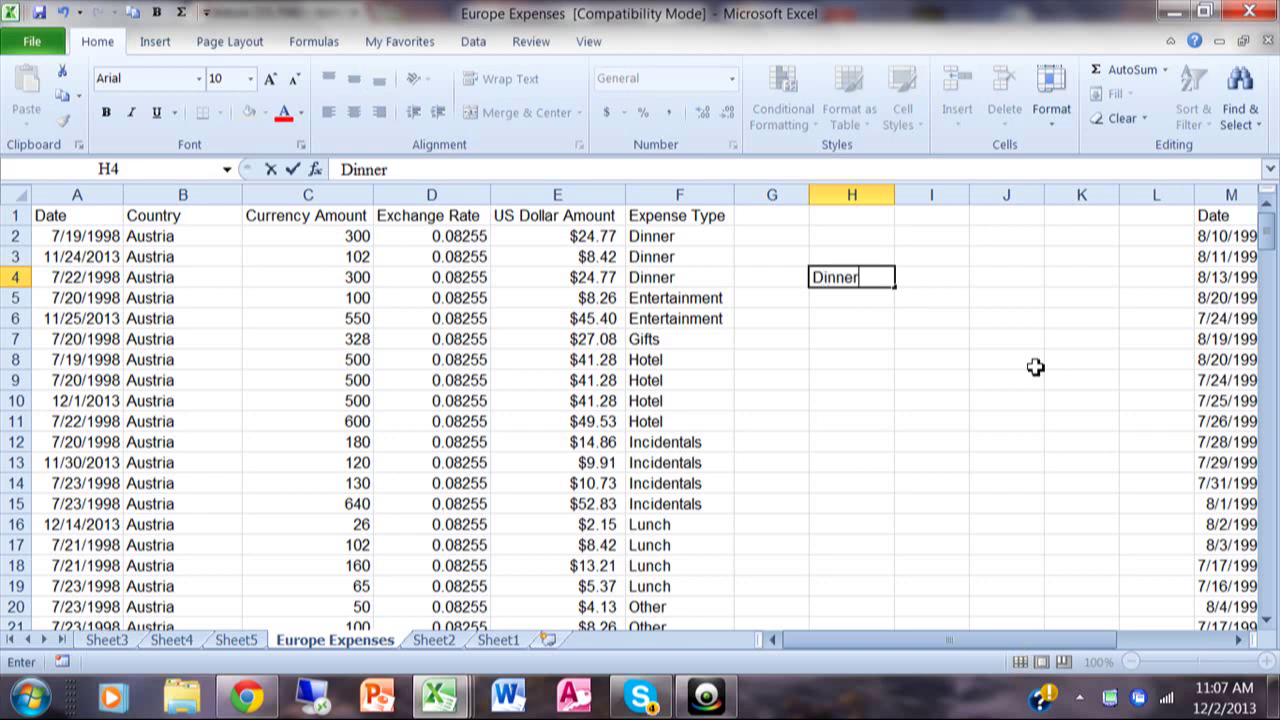
key(Tab)
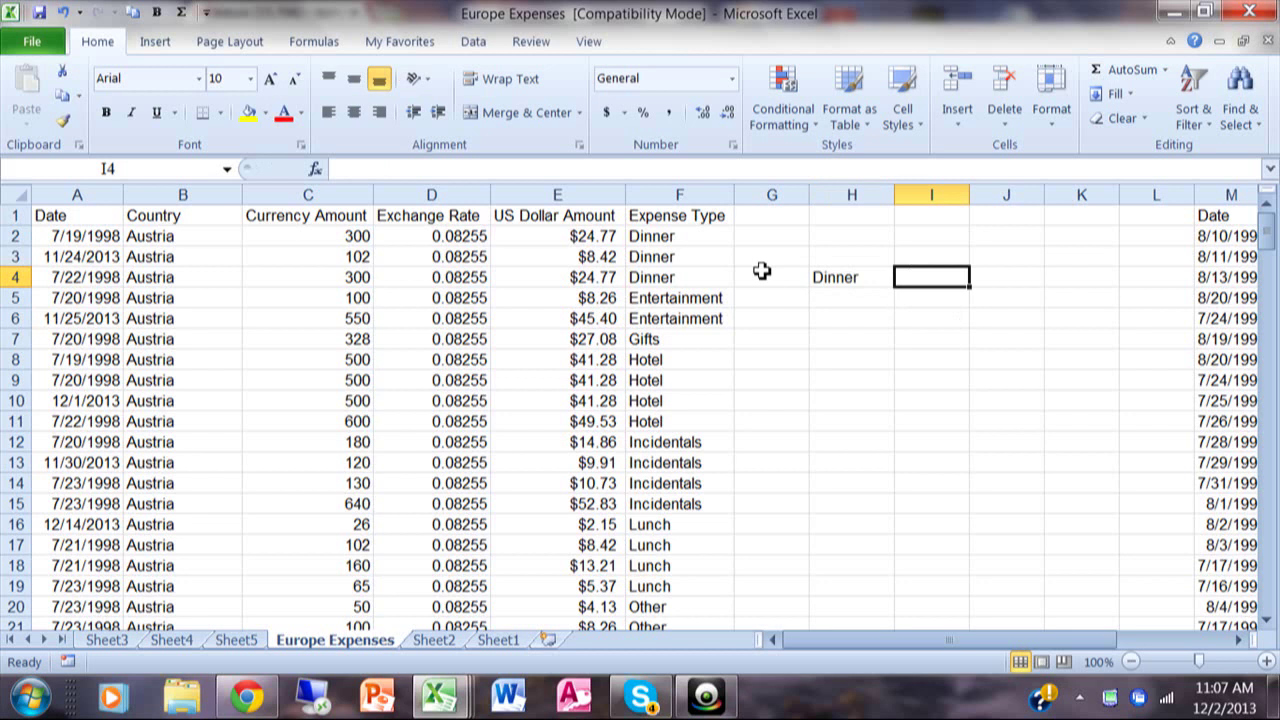
Step: Start a formula in cell I4, search the functions for sum and insert SUMIF
text(=)
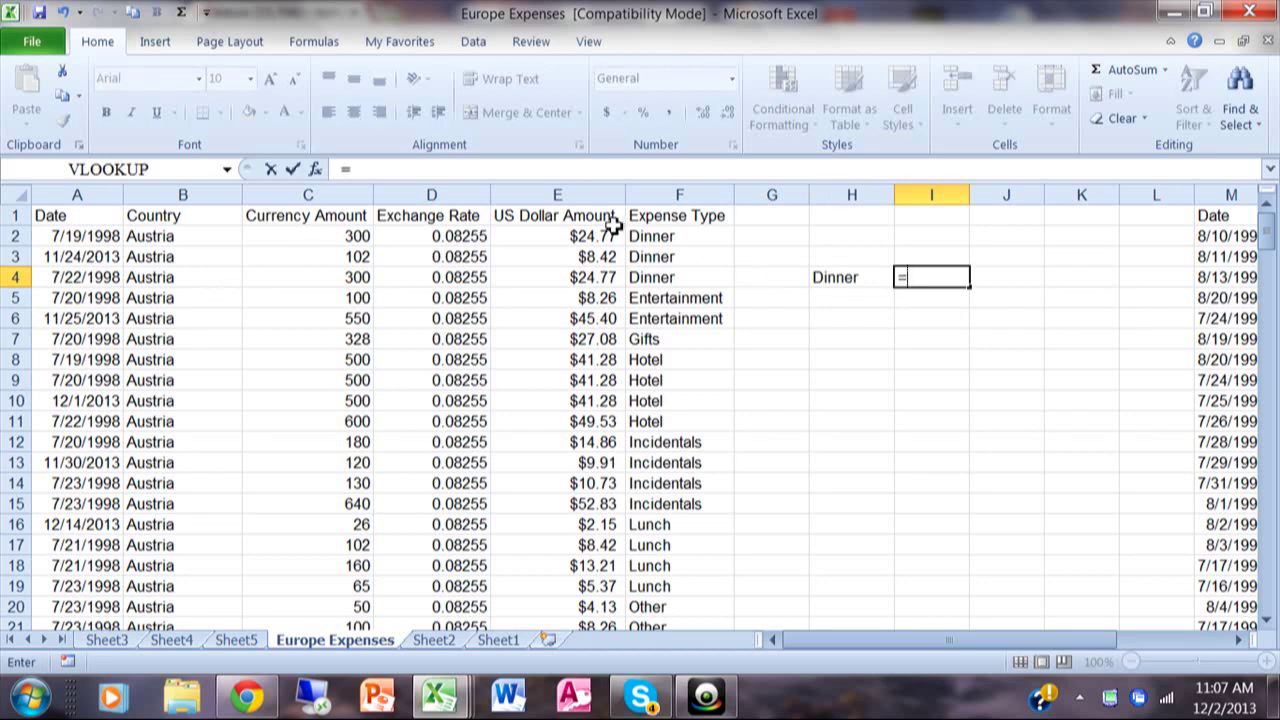
click(316, 168)
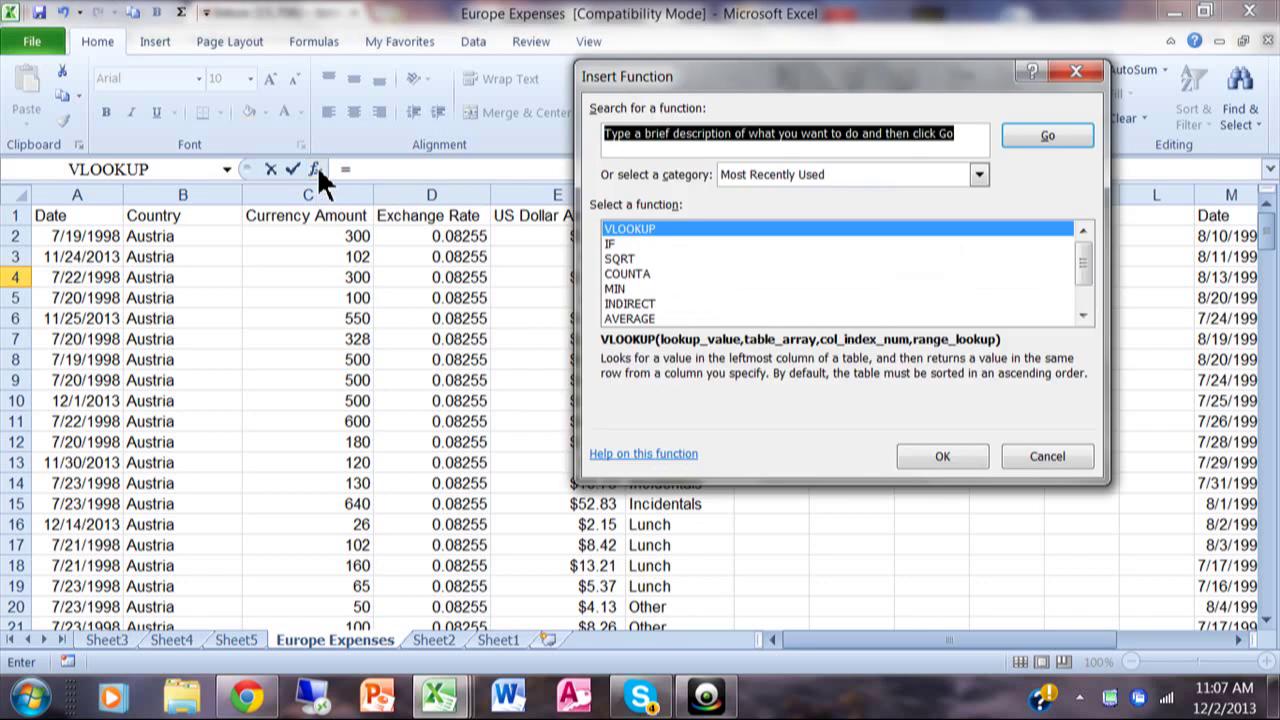
text(sum)
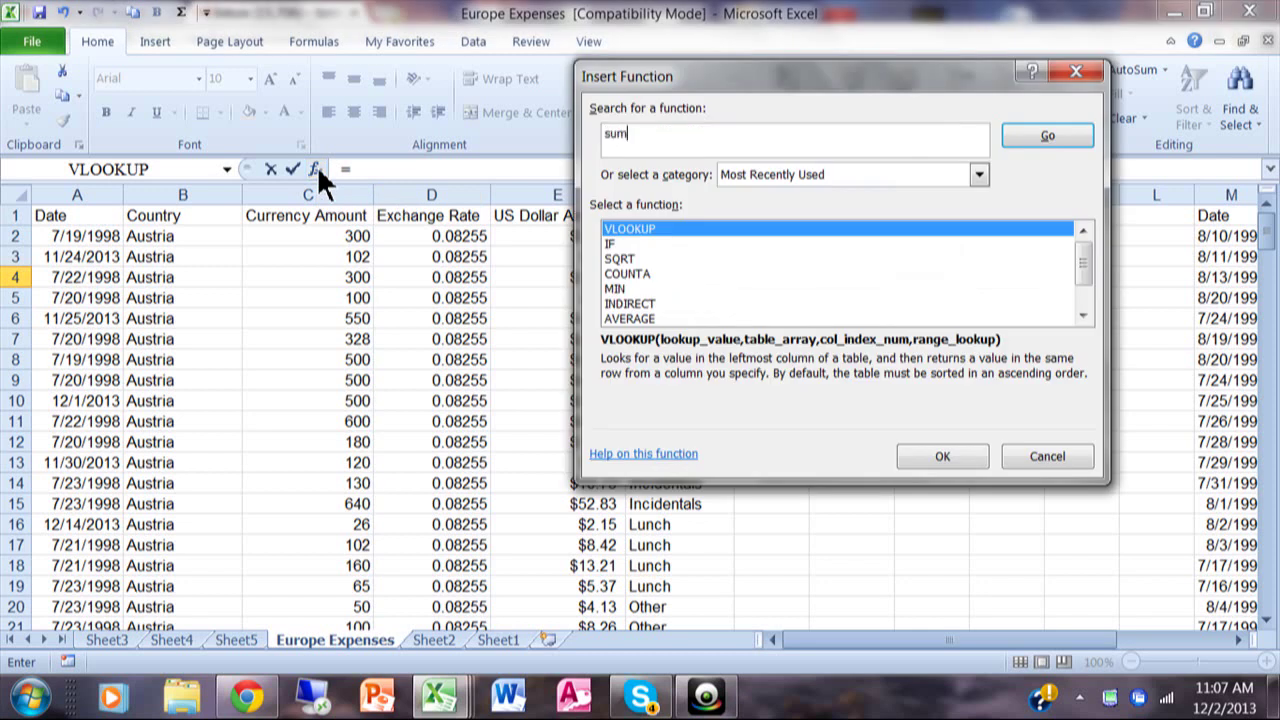
click(1022, 130)
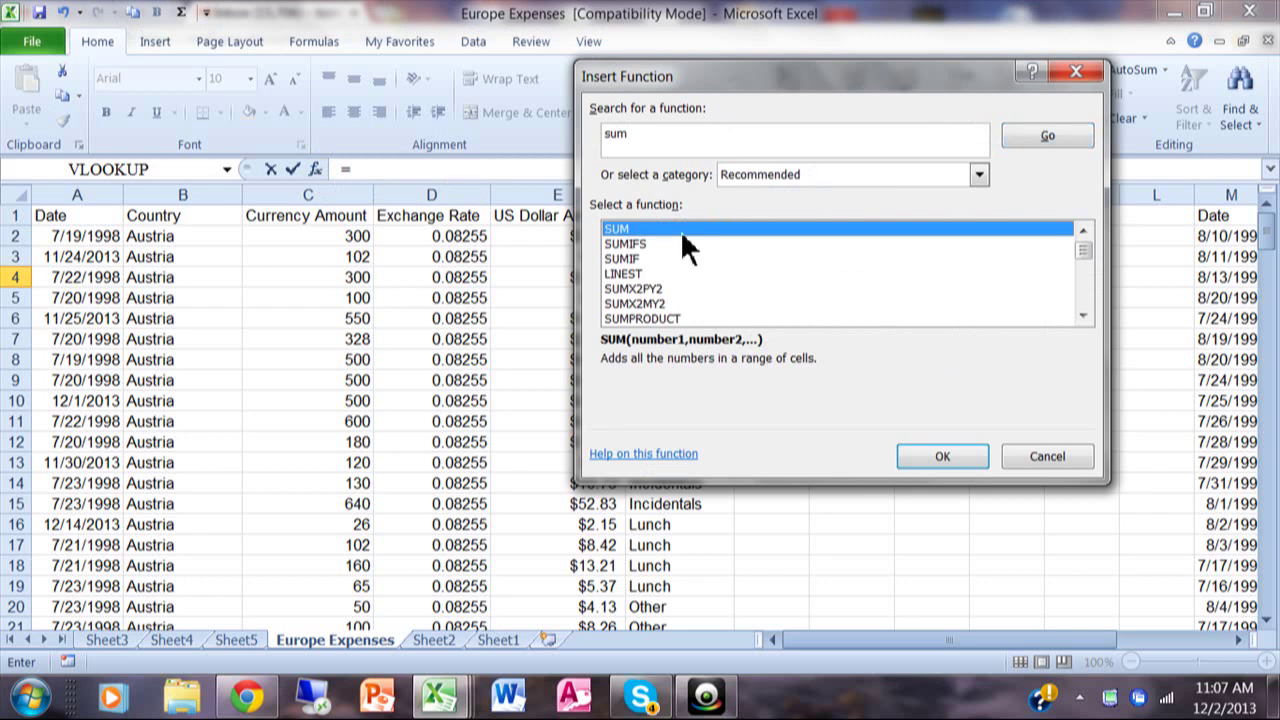
click(634, 256)
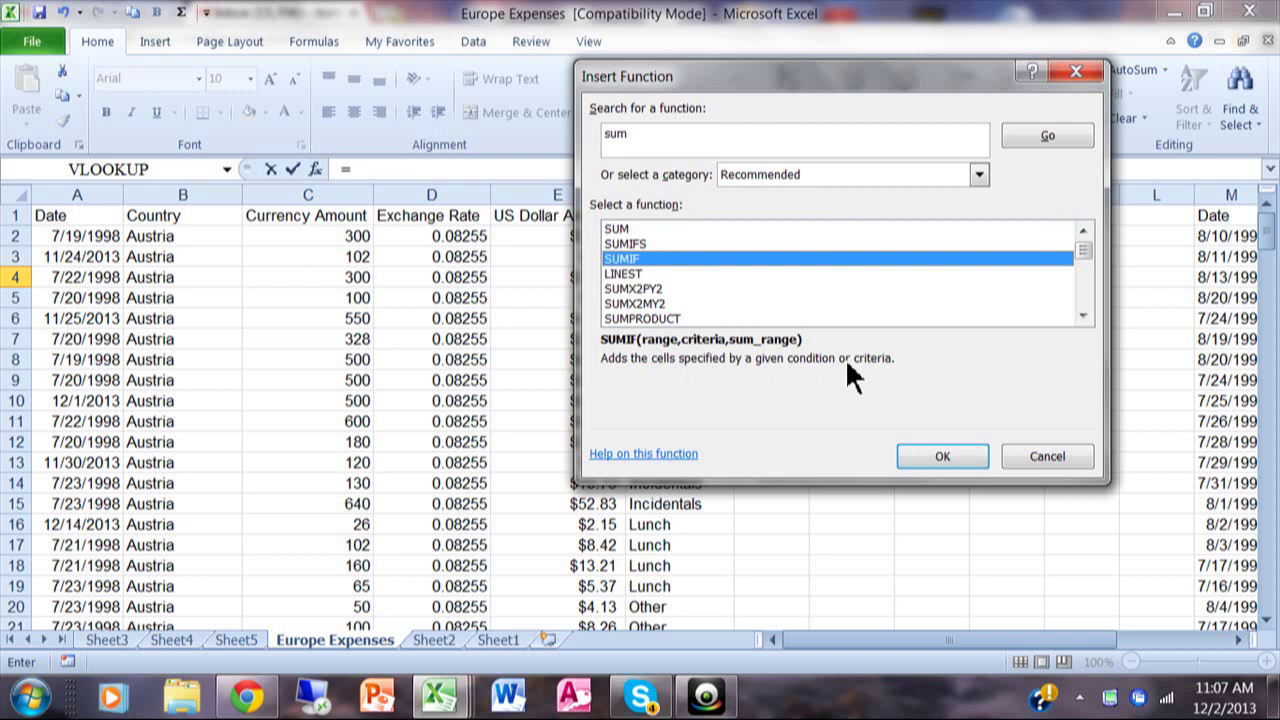
click(940, 456)
Step: Set the SUMIF range to the Expense Type column F:F and the criteria to cell H4
drag(748, 117, 1047, 99)
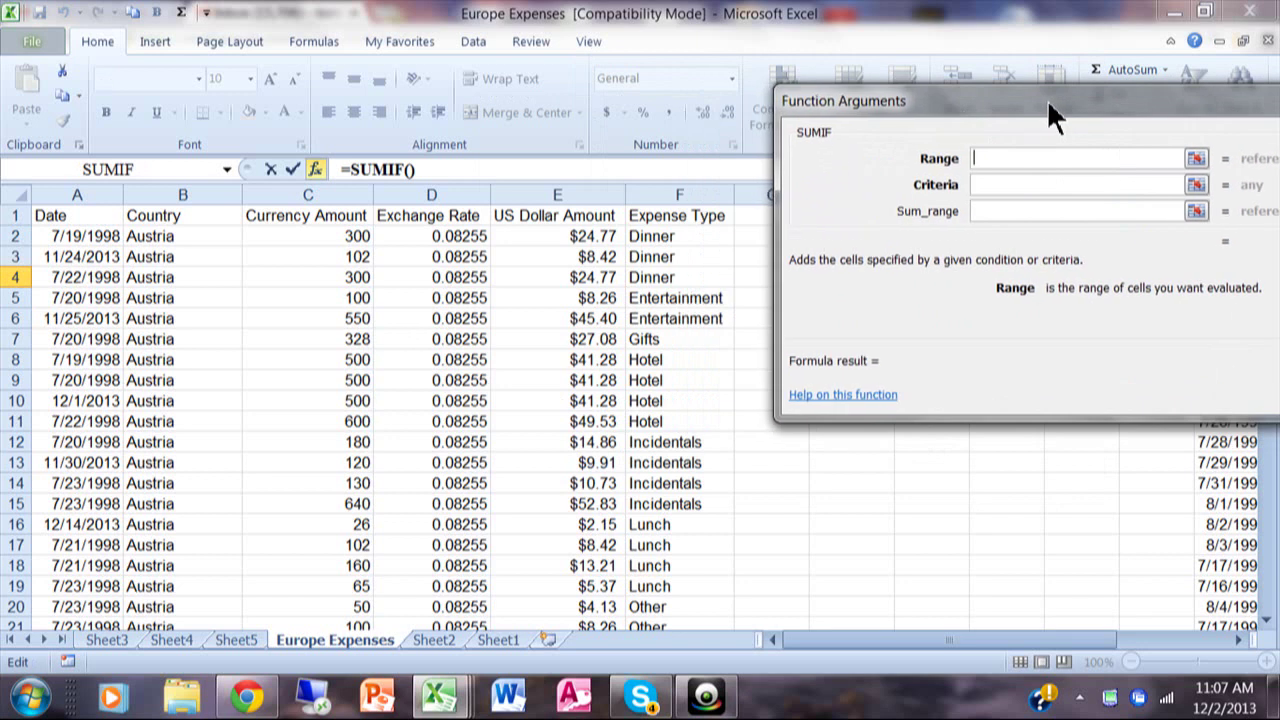
click(676, 195)
drag(1005, 97, 331, 77)
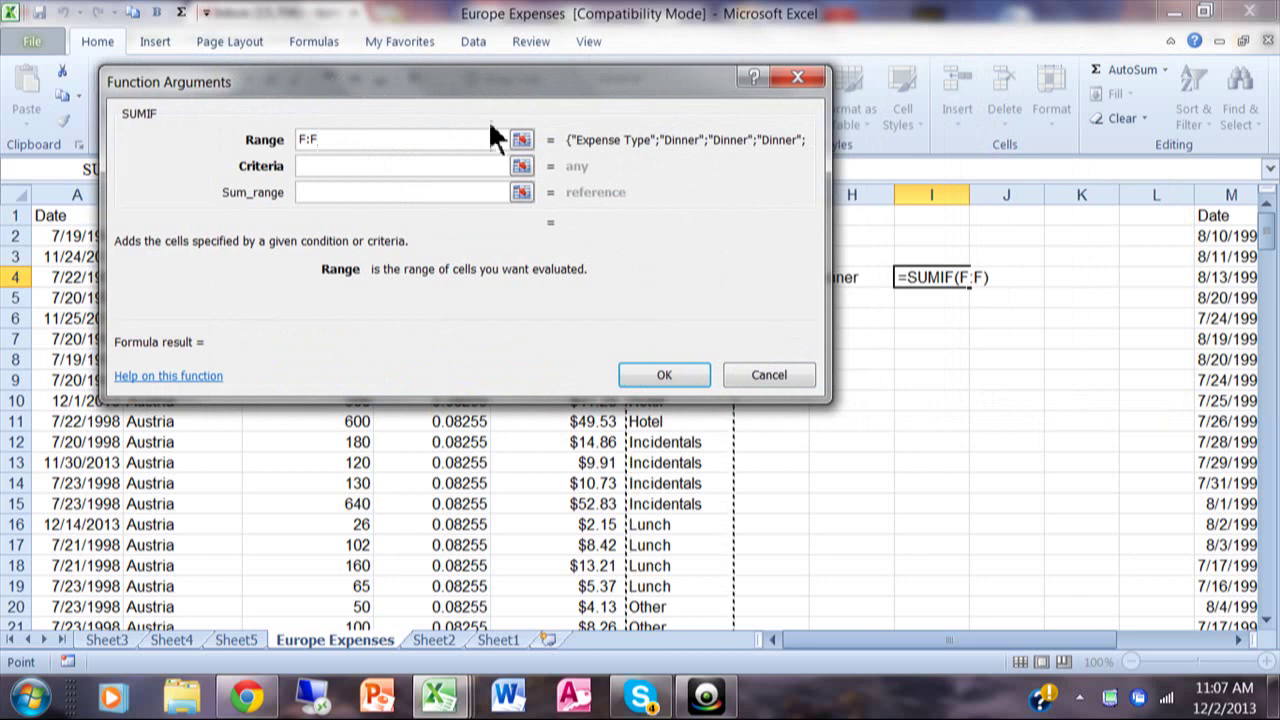
drag(509, 84, 452, 224)
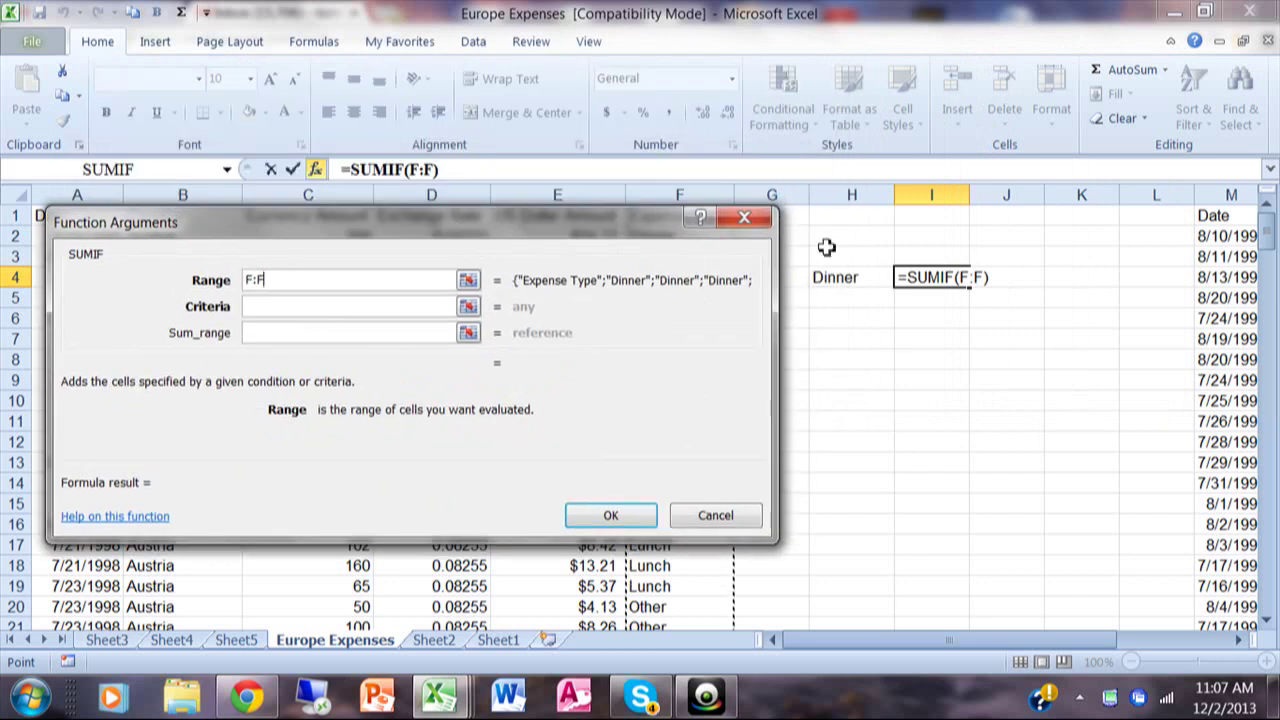
click(364, 306)
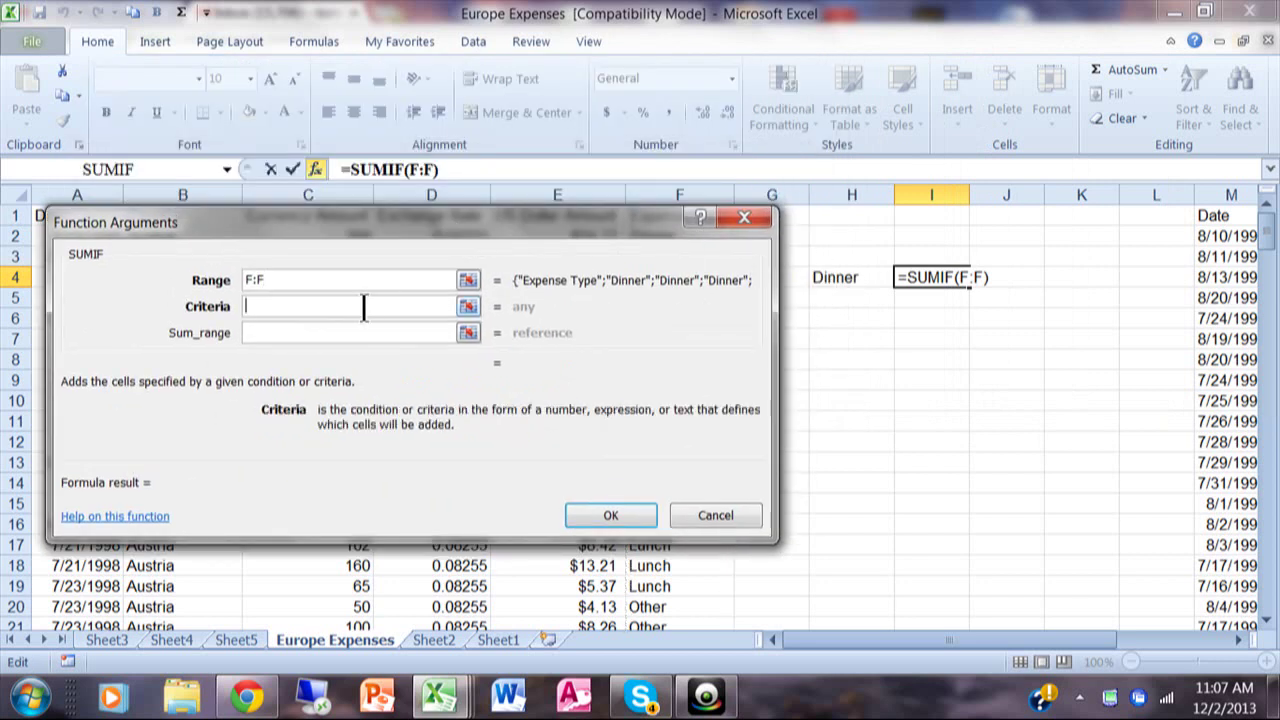
click(835, 280)
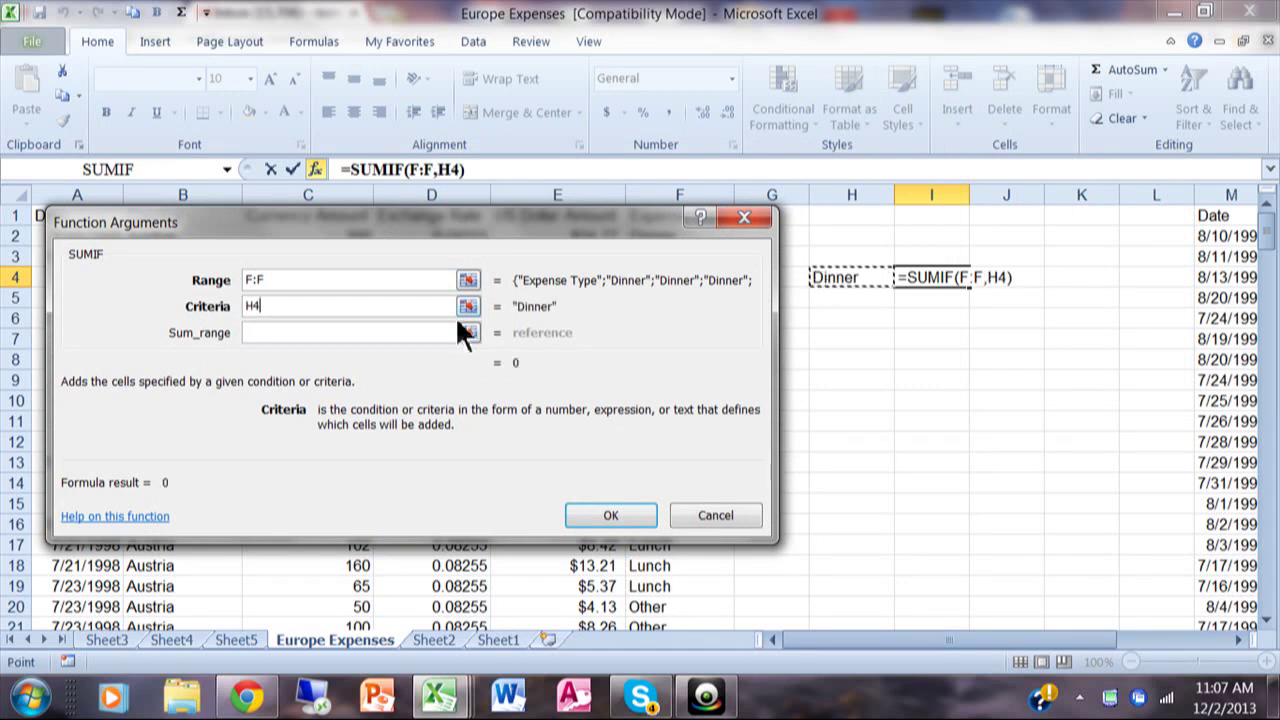
Step: Set the SUMIF sum range to the US Dollar Amount column E:E and complete the formula
click(398, 333)
drag(302, 224, 873, 133)
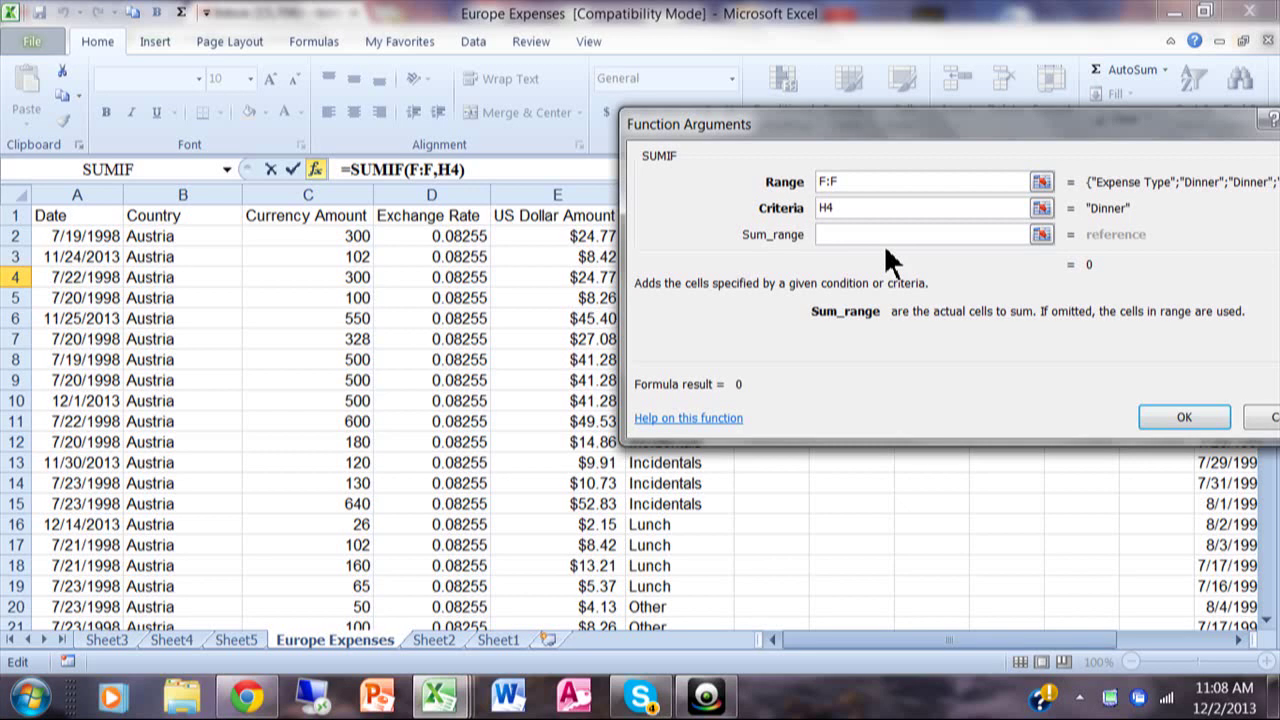
drag(756, 120, 866, 126)
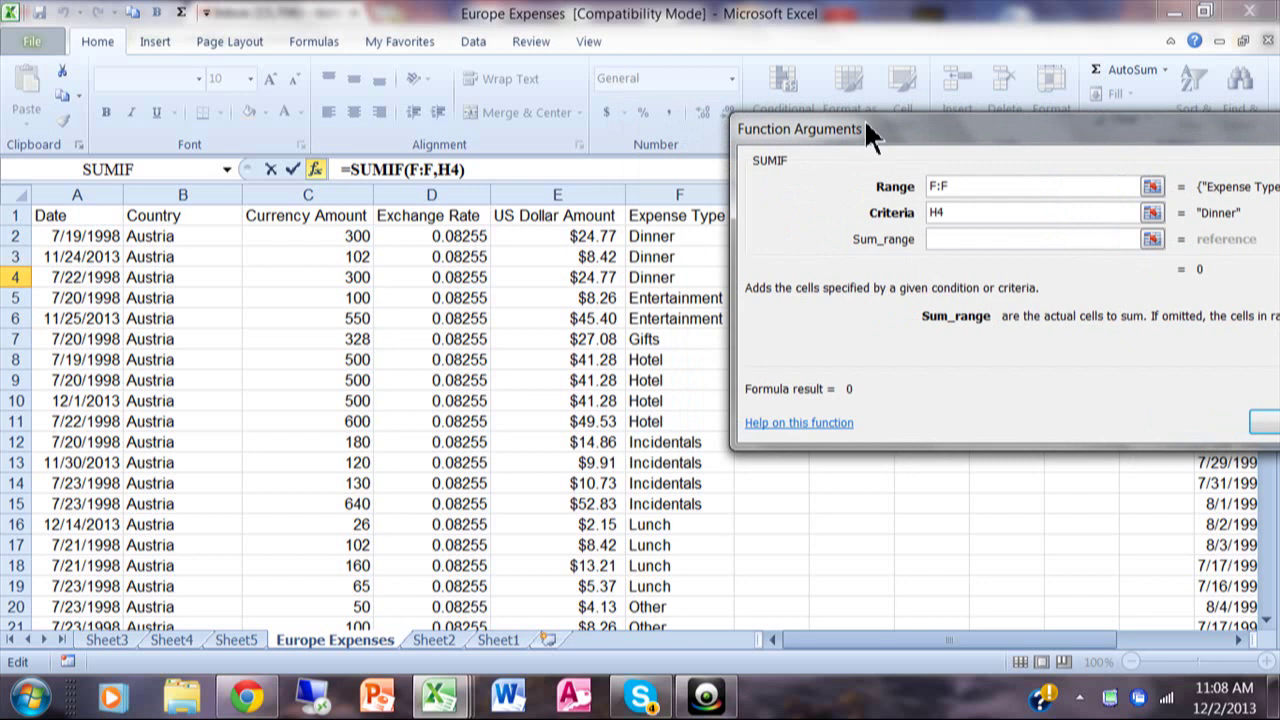
click(562, 192)
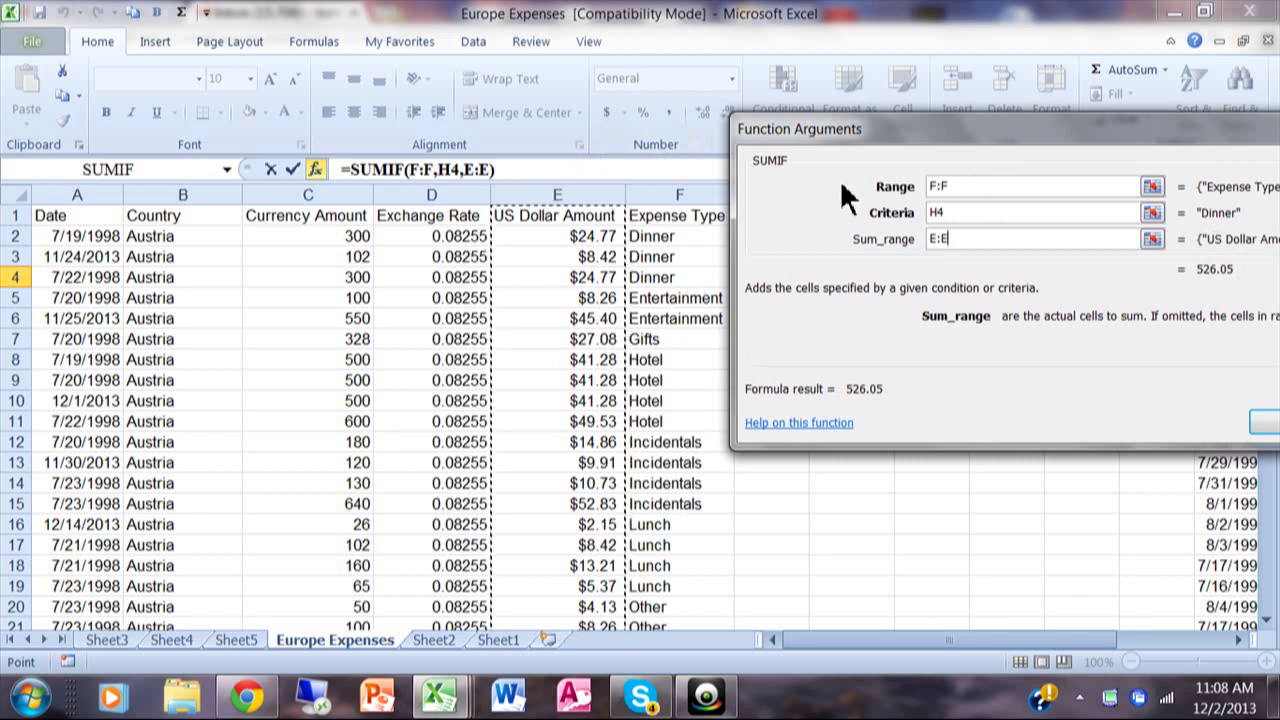
drag(982, 128, 862, 291)
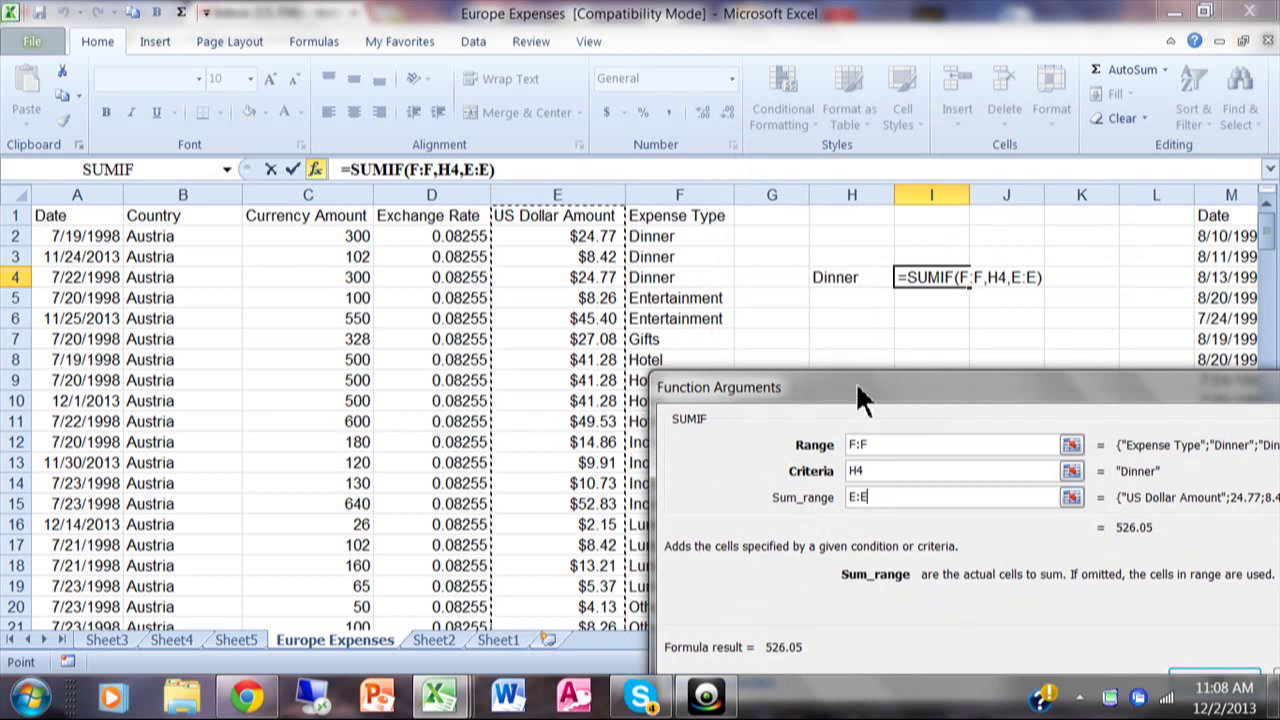
drag(855, 381, 407, 71)
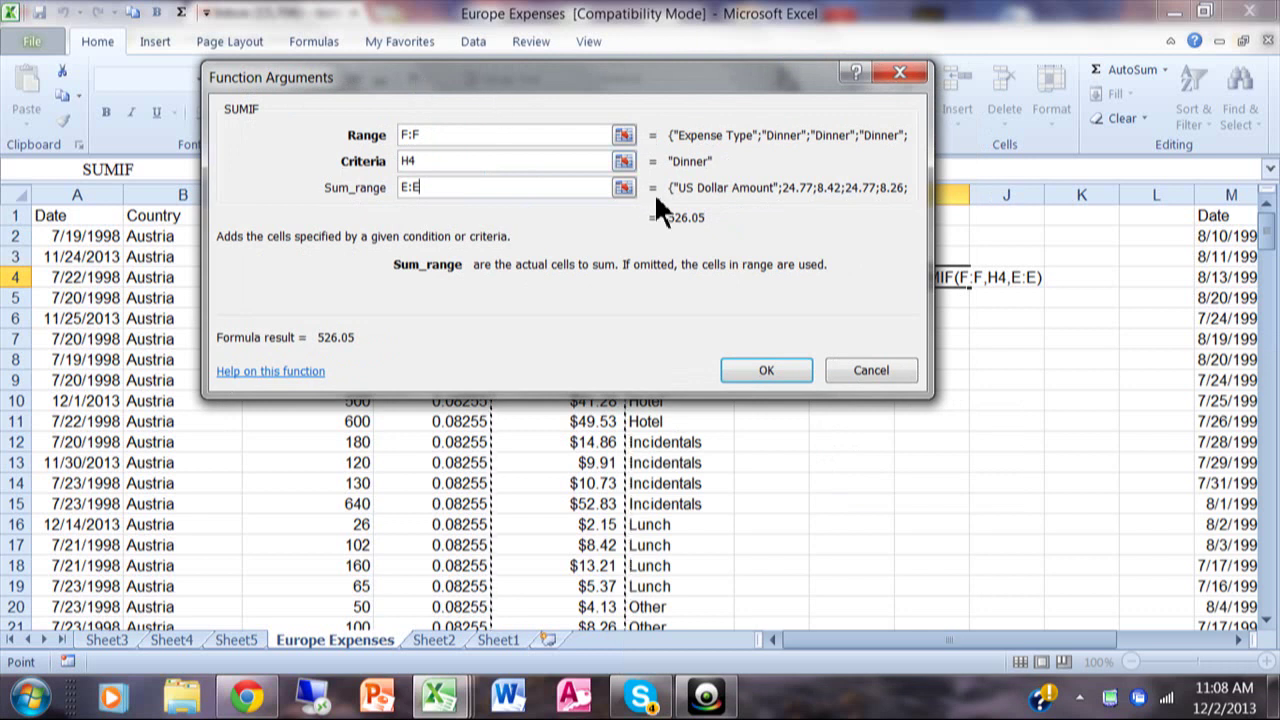
click(788, 374)
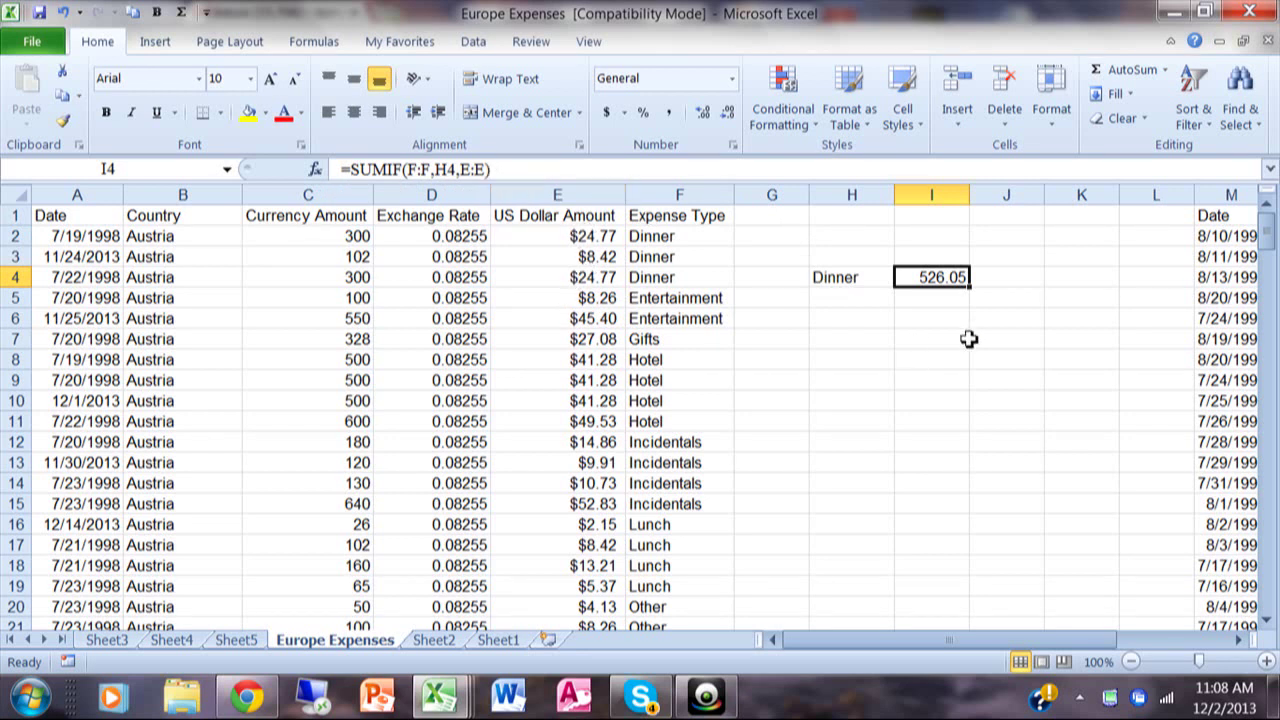
Step: Change the expense type in cell H4 to Lunch and check the total in I4
click(864, 280)
text(Lunch)
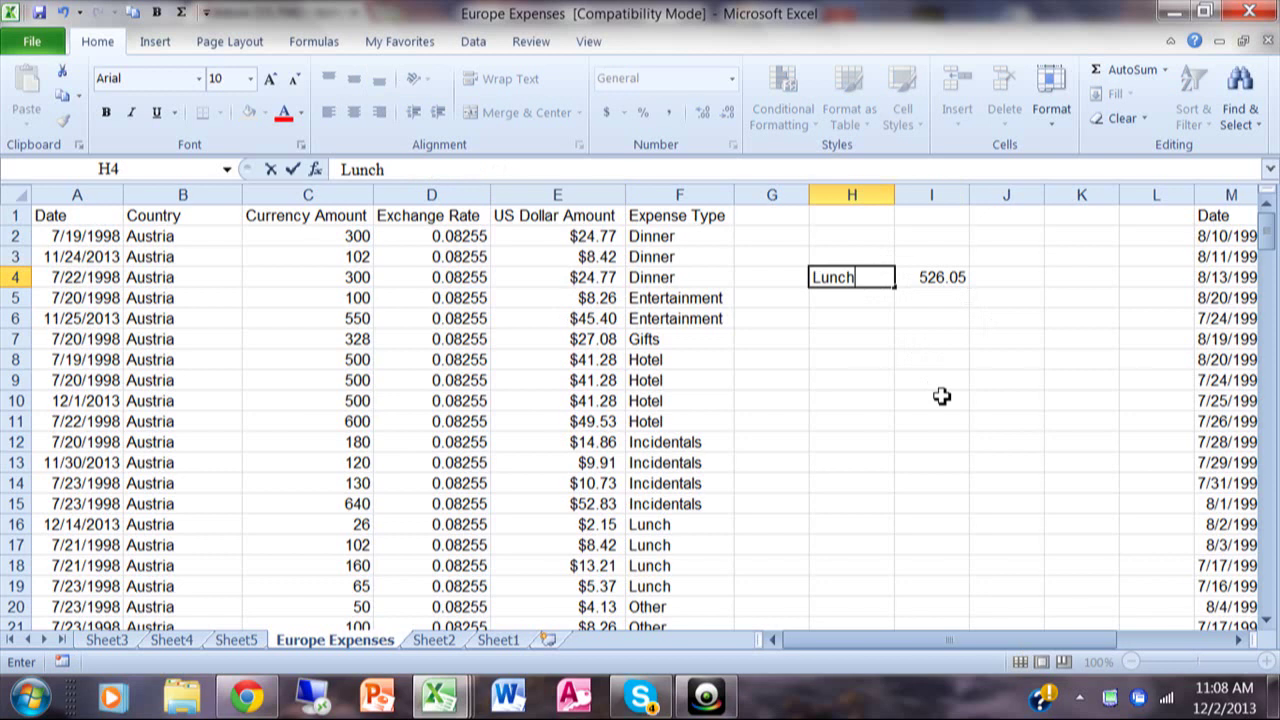
key(Return)
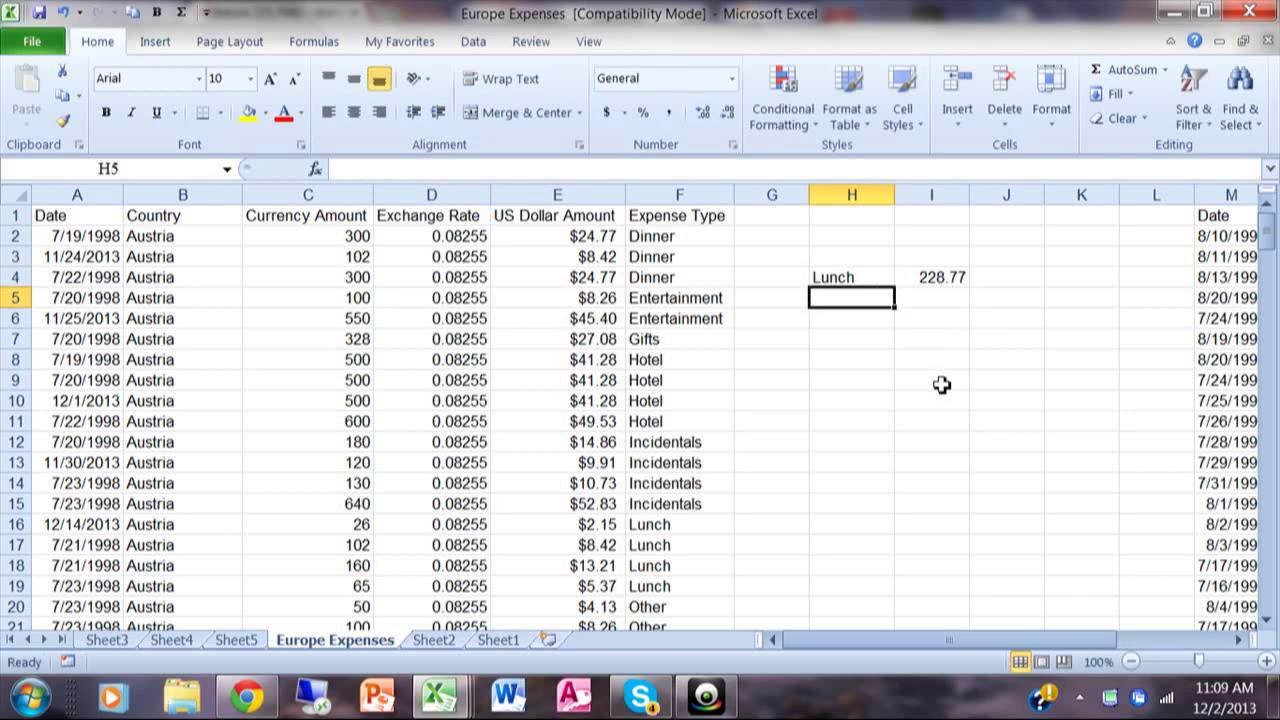
click(937, 277)
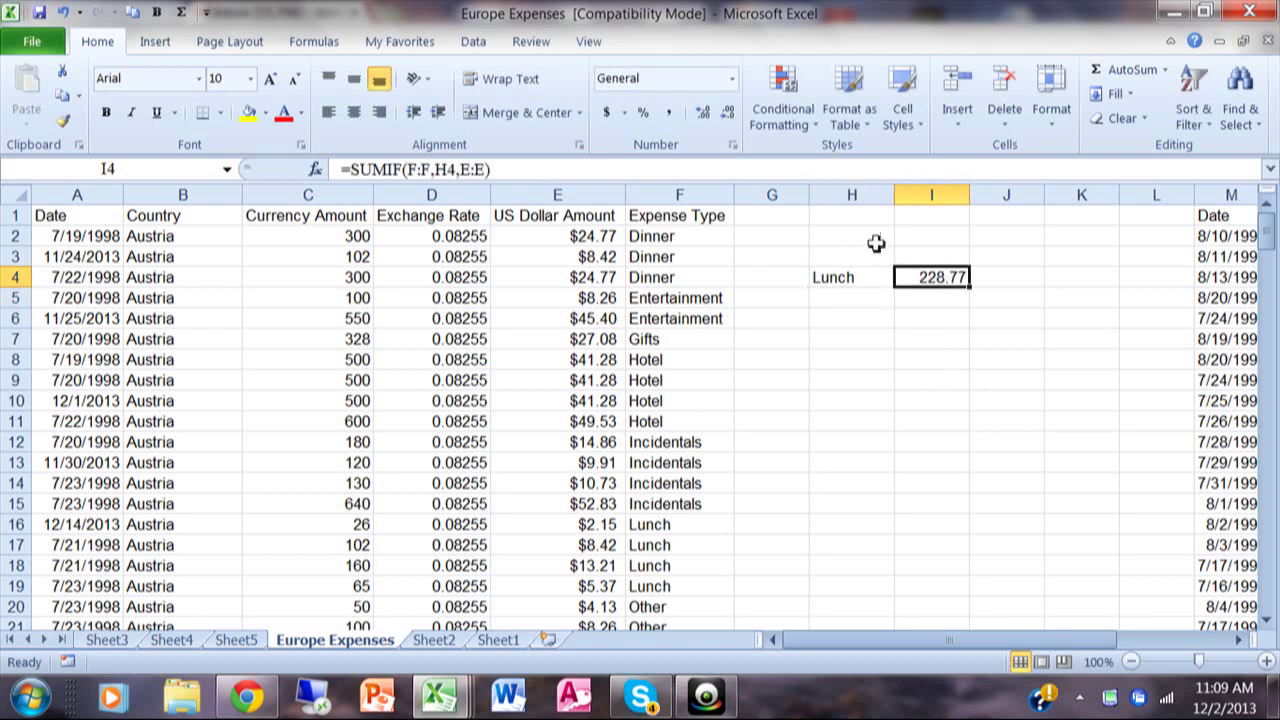
Step: Change the expense type in cell H4 to Breakfast
click(833, 277)
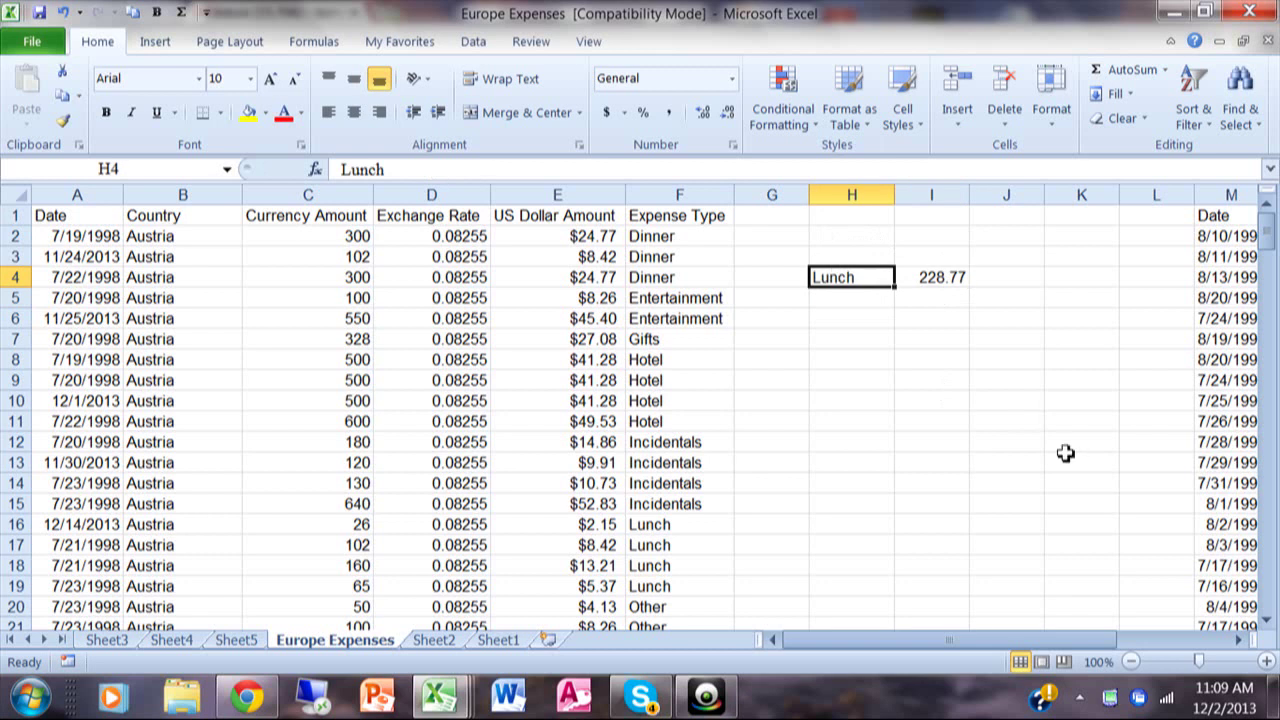
text(Break)
text(f)
key(BackSpace)
text(fast)
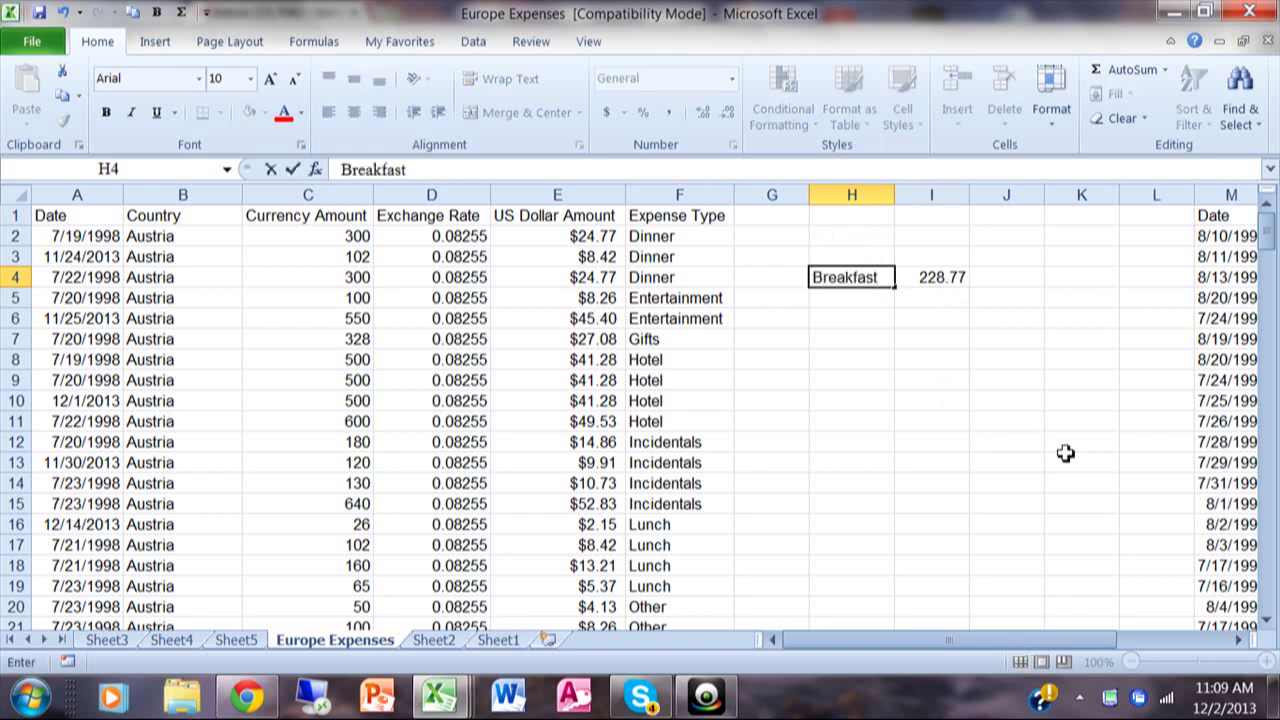
key(Return)
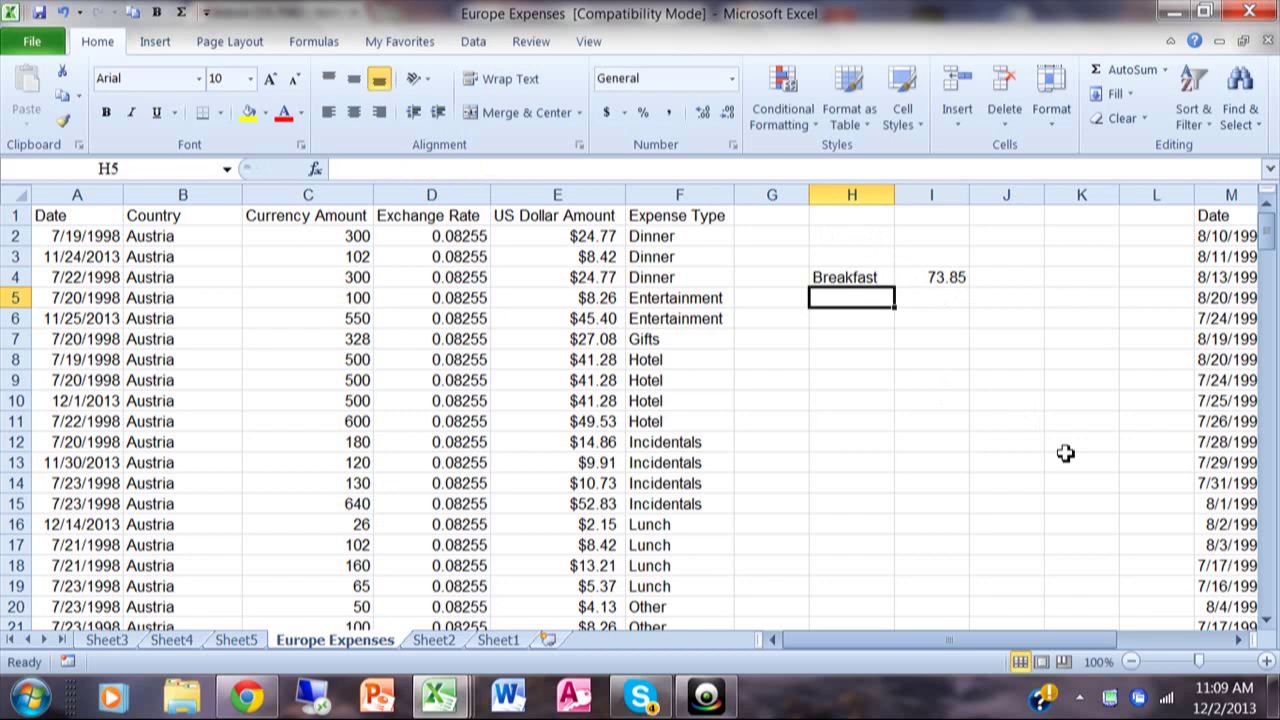
Step: Change the expense type in cell H4 to Hotel and check the SUMIF cell I4
click(870, 278)
text(Hotel)
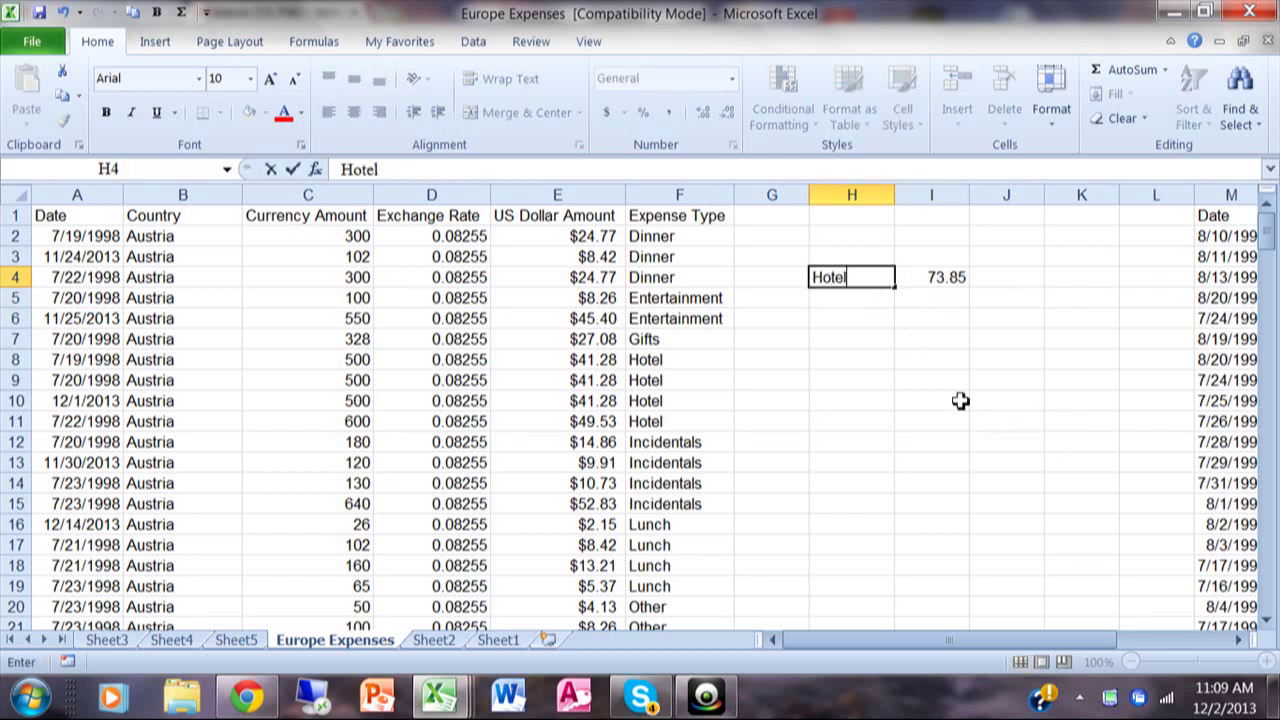
key(Return)
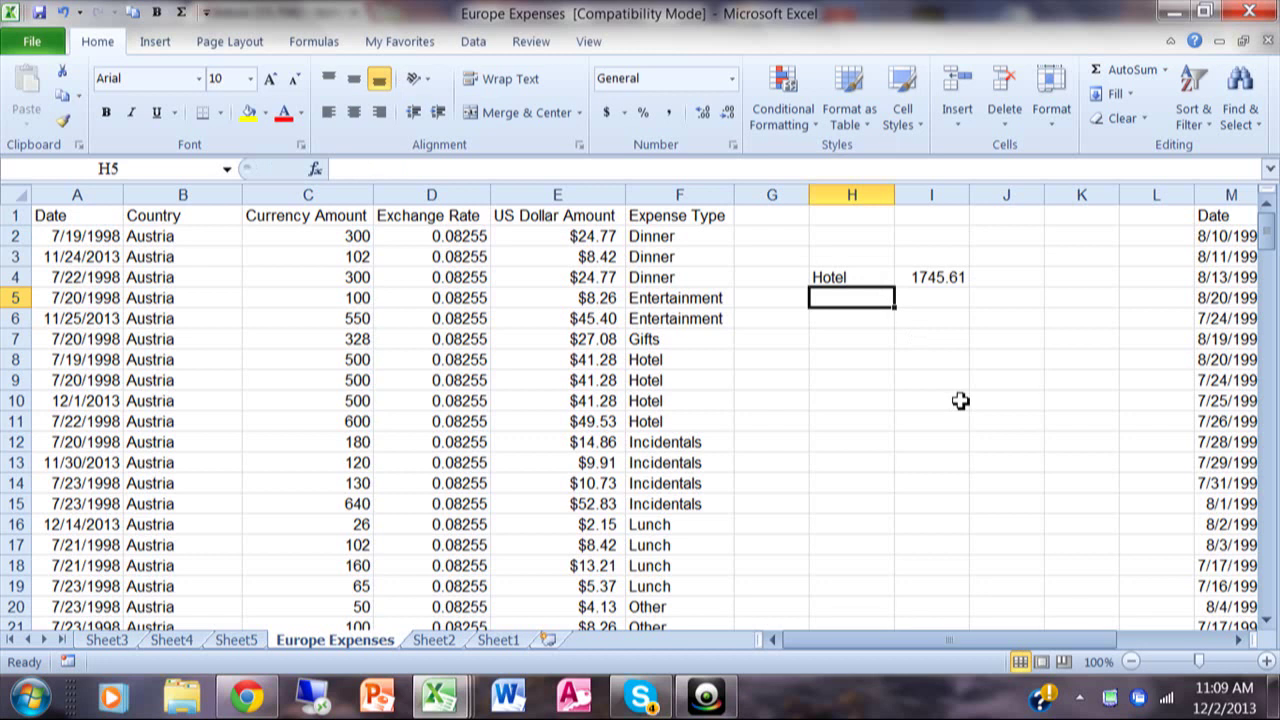
click(825, 282)
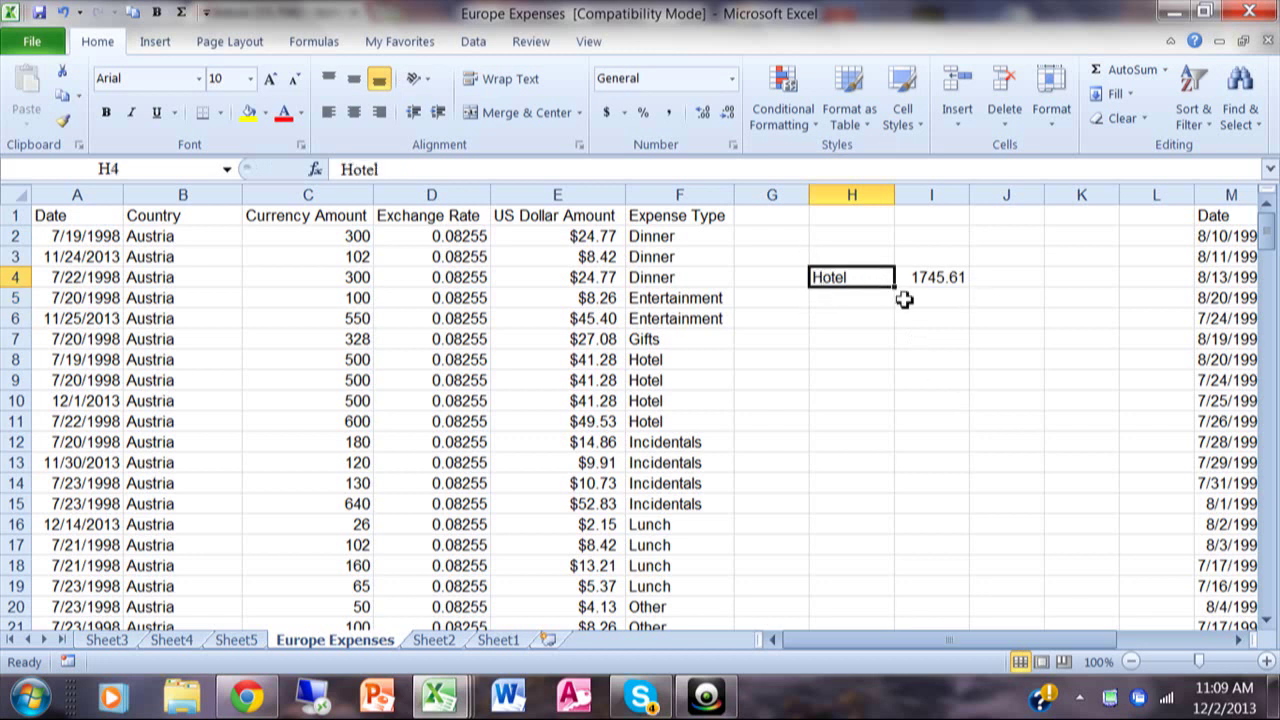
click(962, 274)
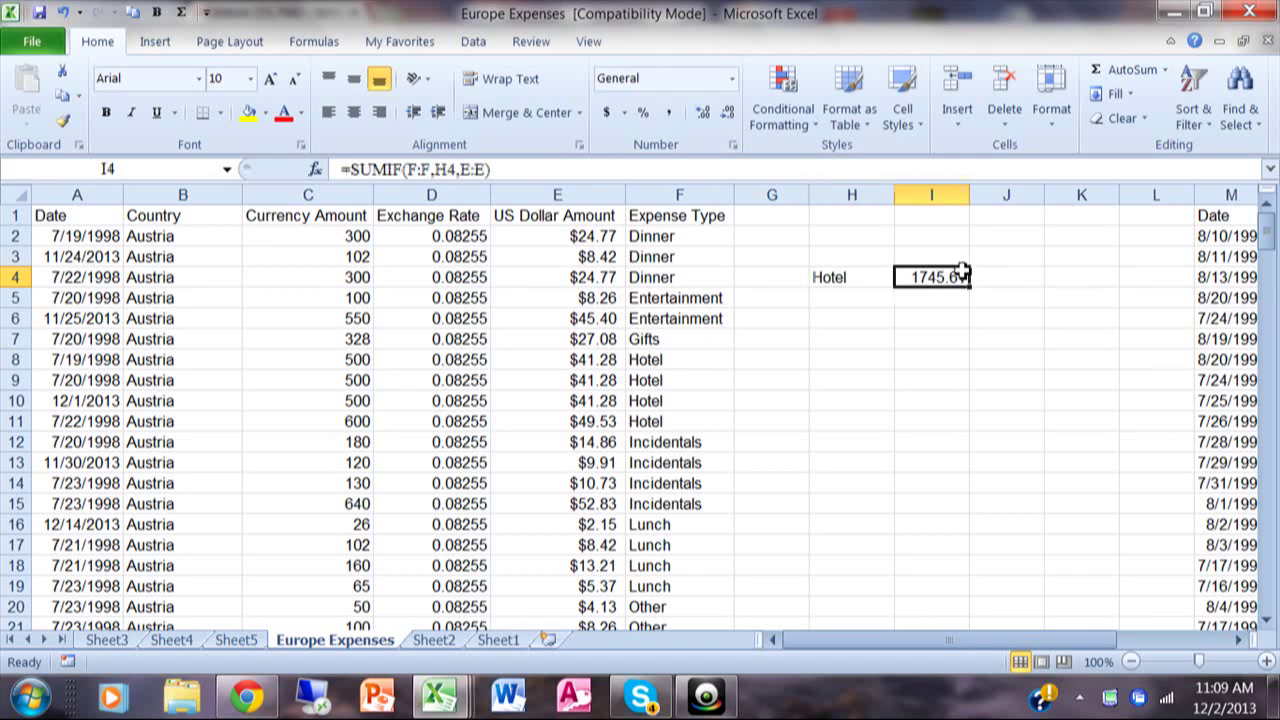
Step: Start a formula in cell J4, search the functions for count and insert COUNTIF
click(1012, 278)
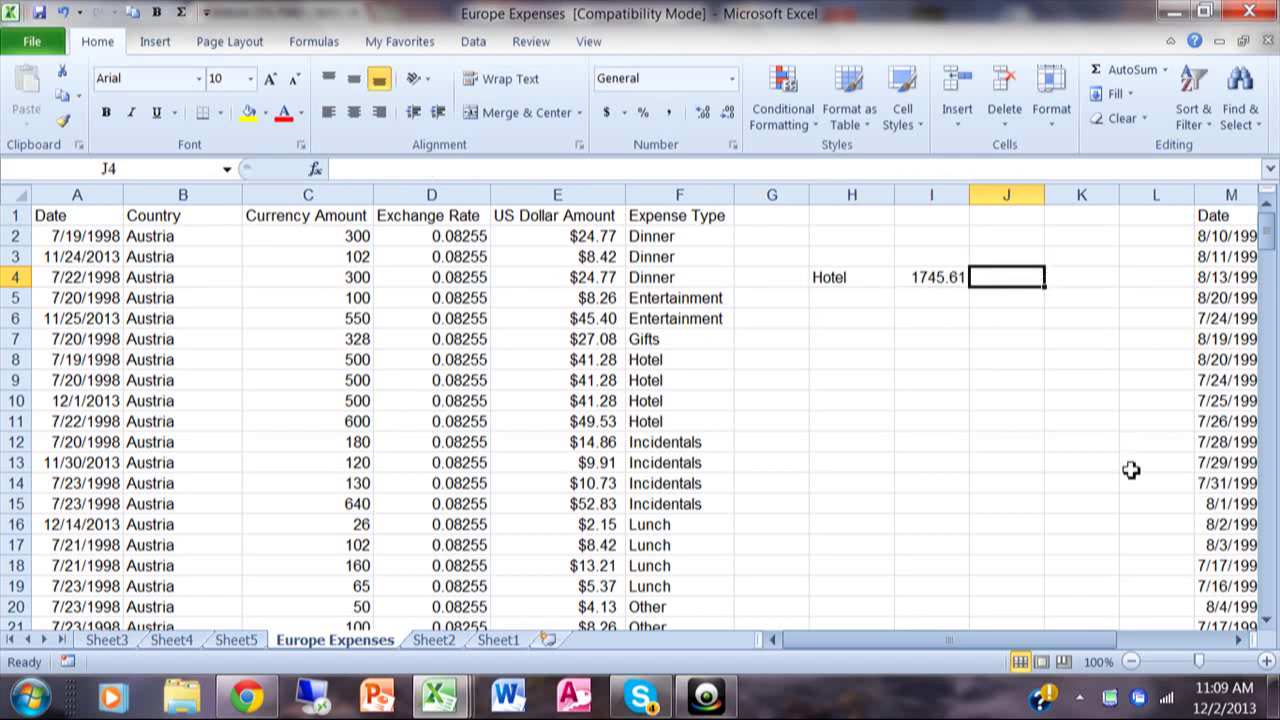
text(=)
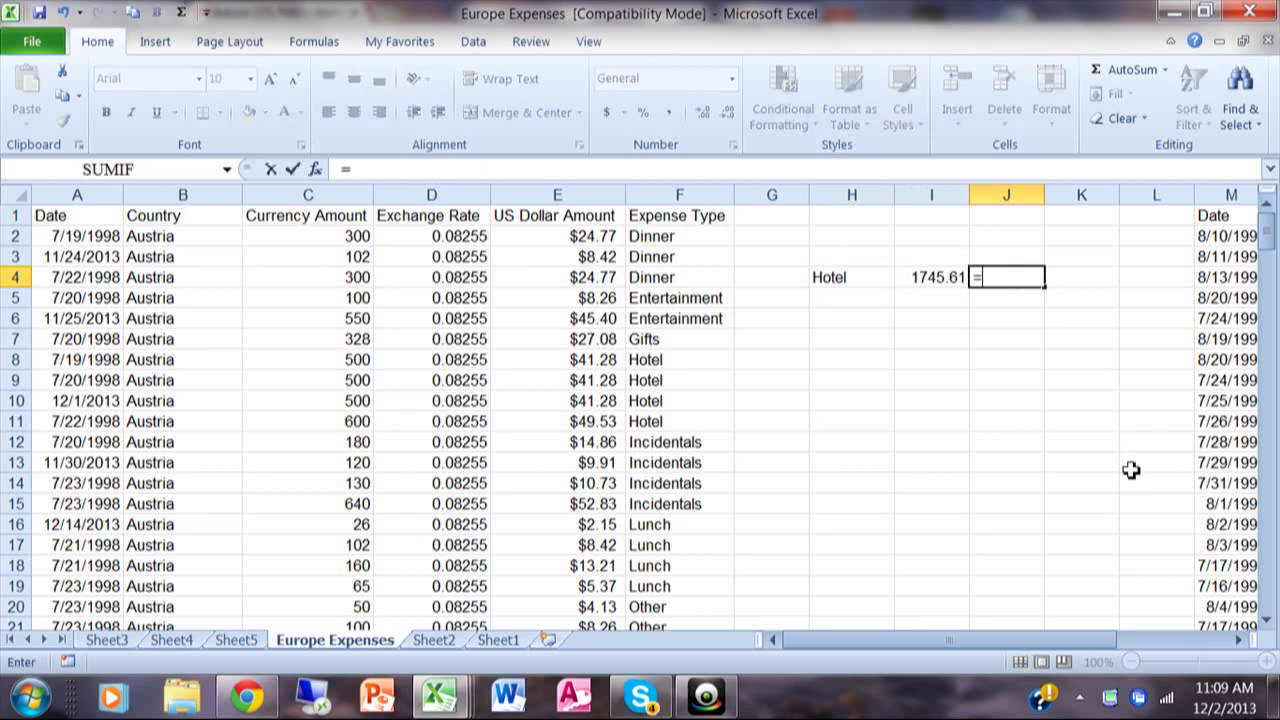
click(316, 169)
text(count)
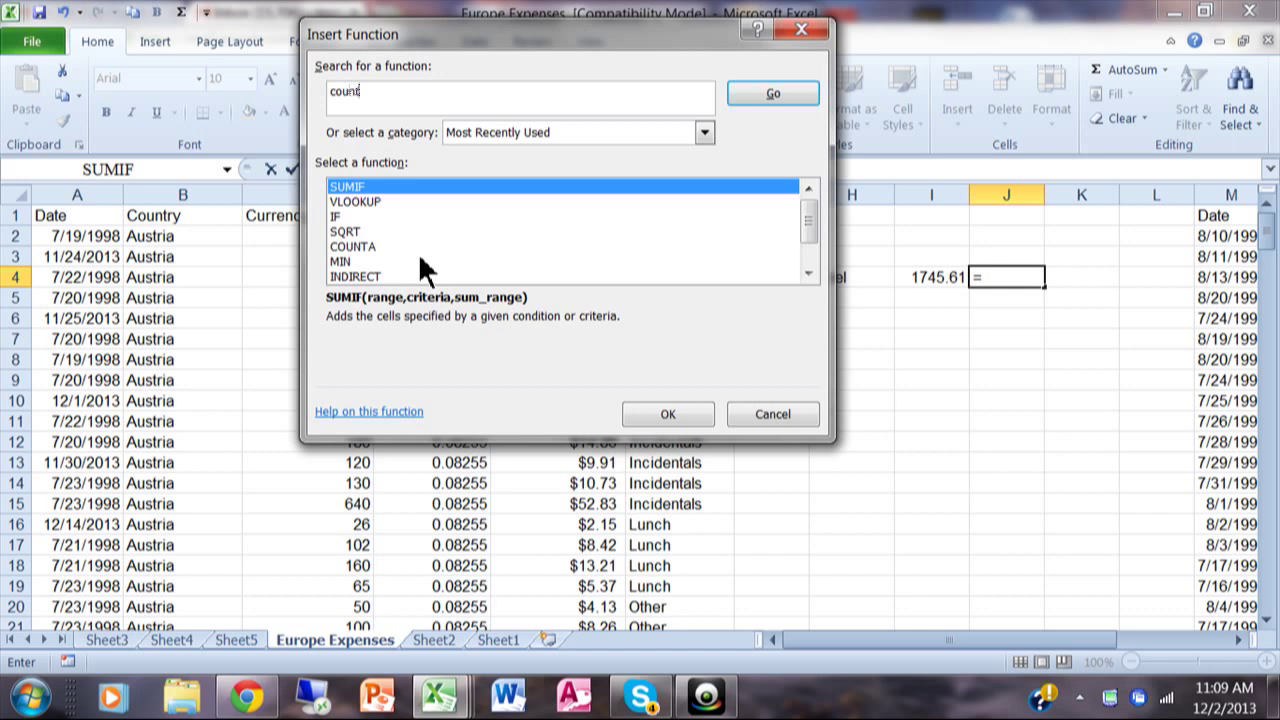
click(771, 95)
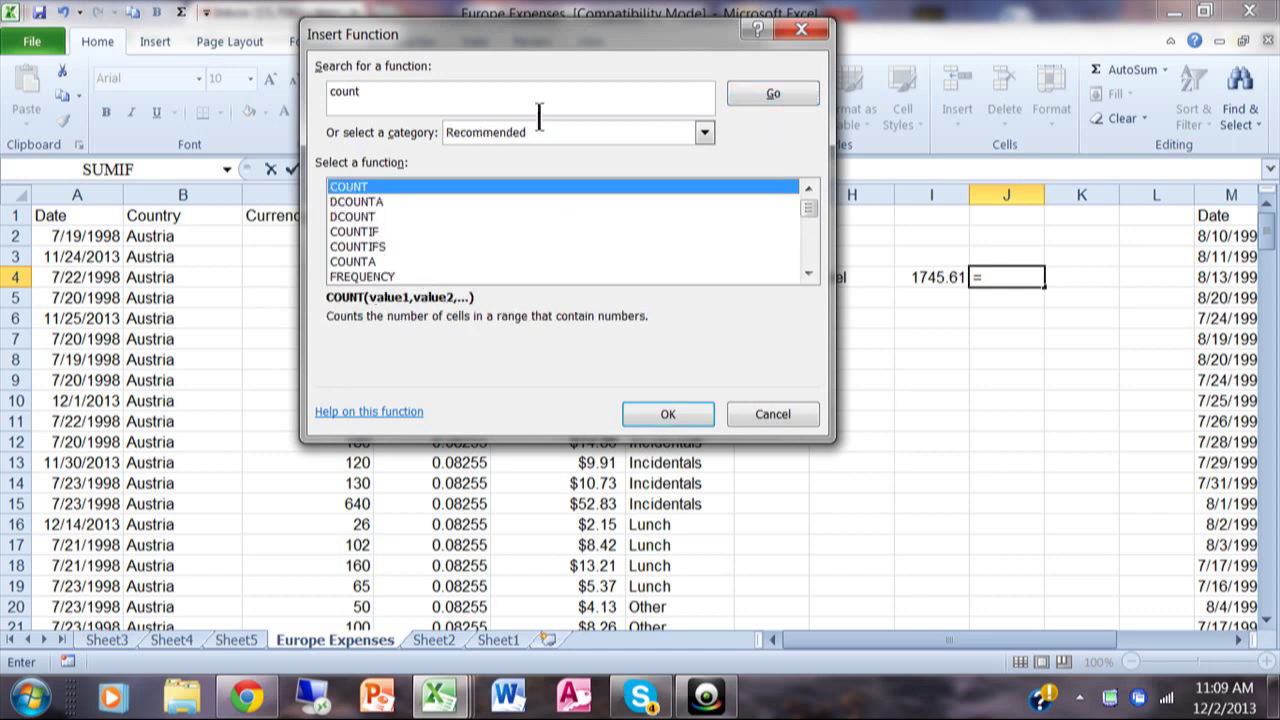
click(370, 231)
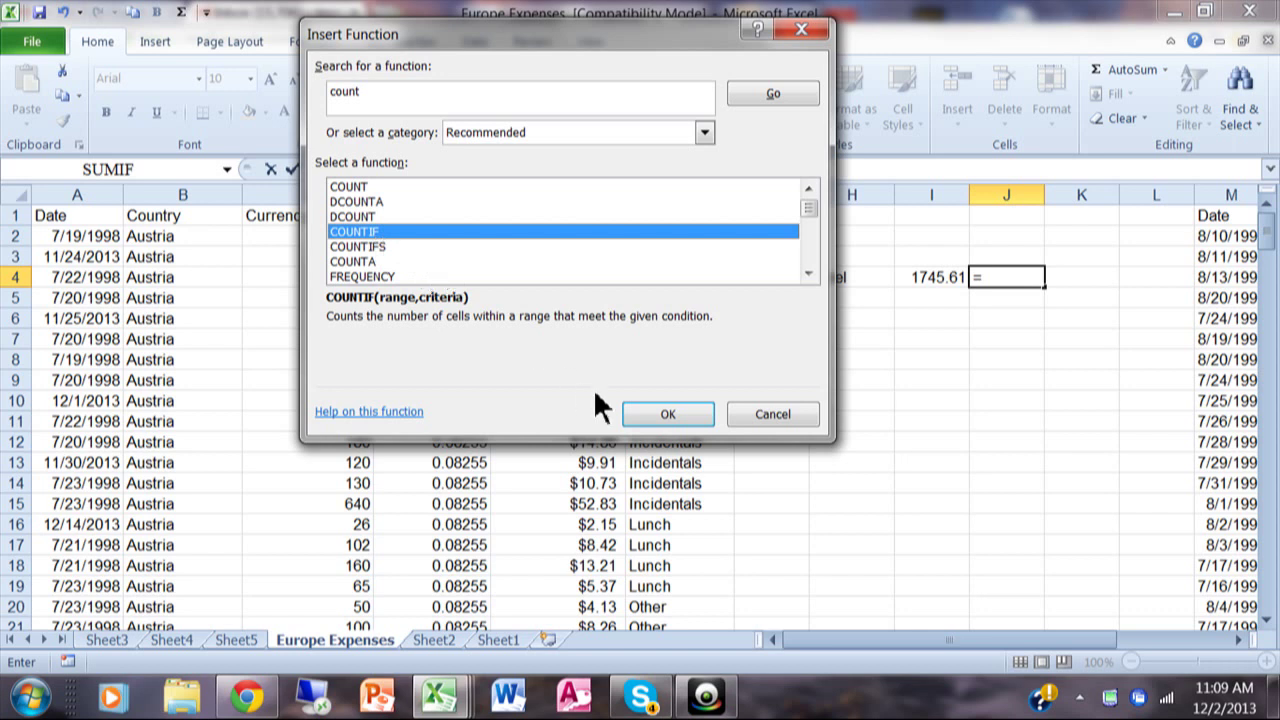
click(652, 418)
Step: Set the COUNTIF range to the Expense Type column F:F and the criteria to H4, and complete the formula
drag(528, 92, 1013, 97)
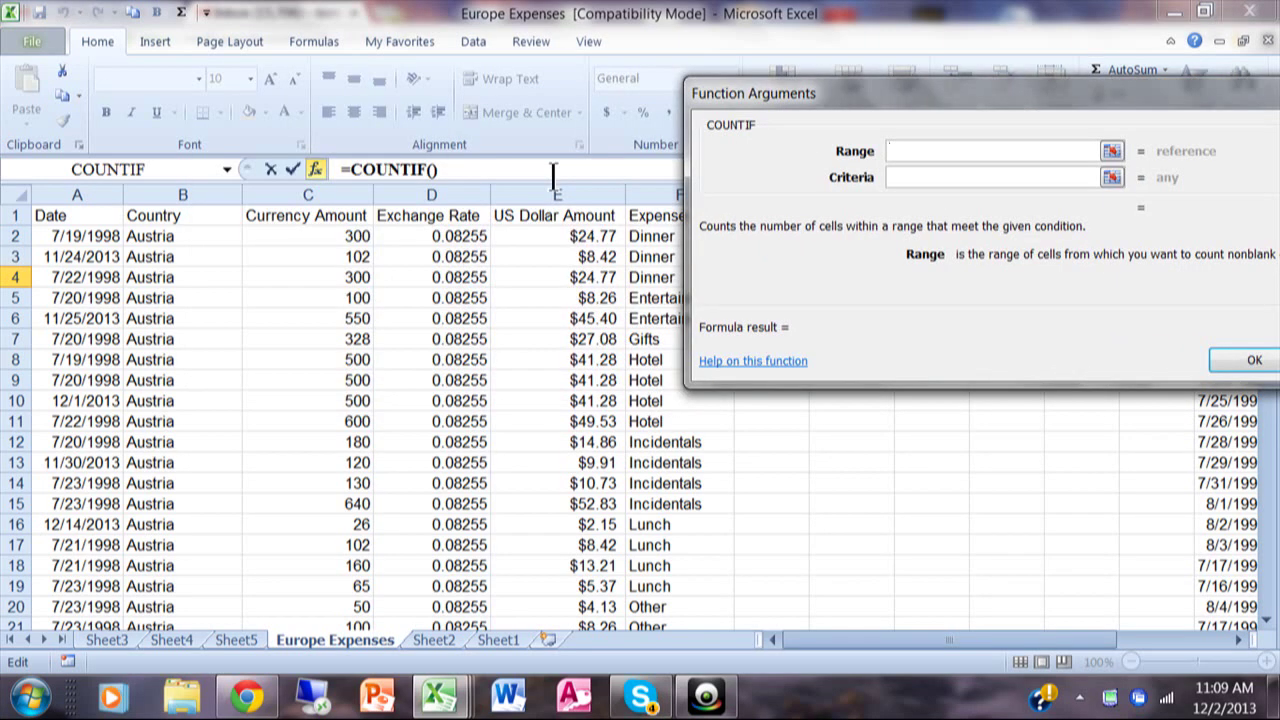
click(672, 195)
click(921, 174)
drag(918, 100, 733, 492)
click(855, 277)
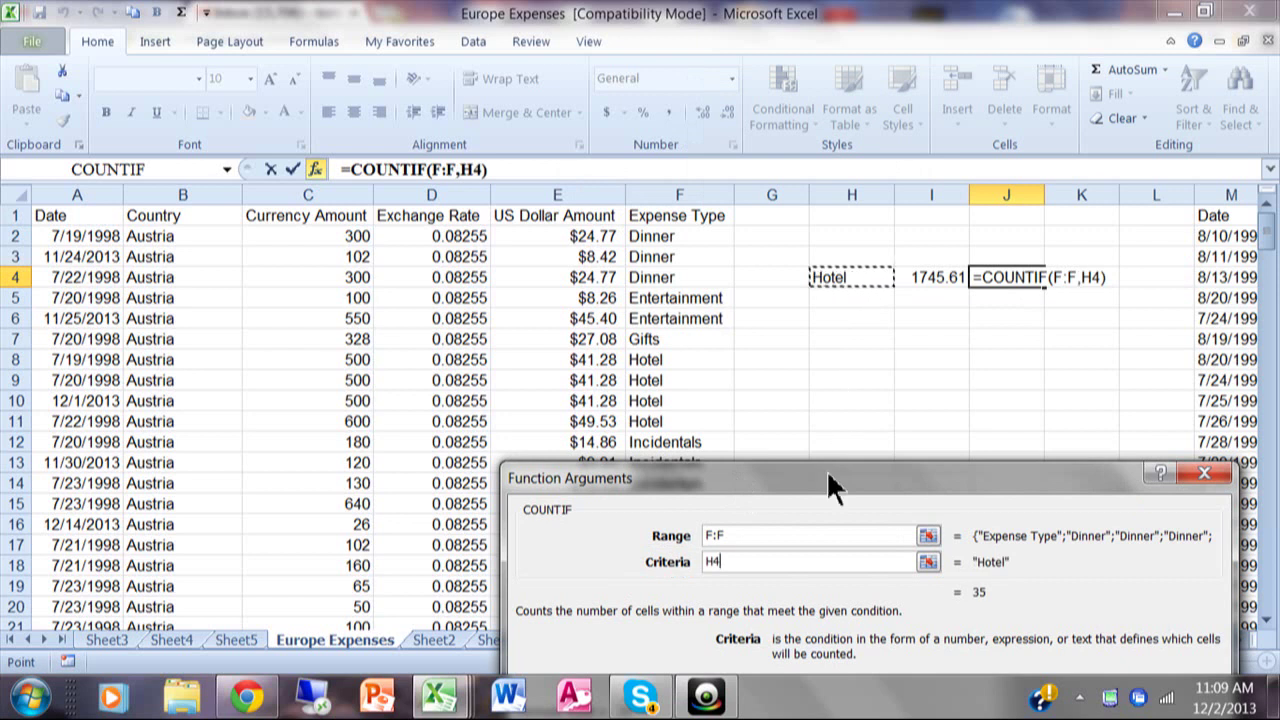
drag(826, 469, 565, 136)
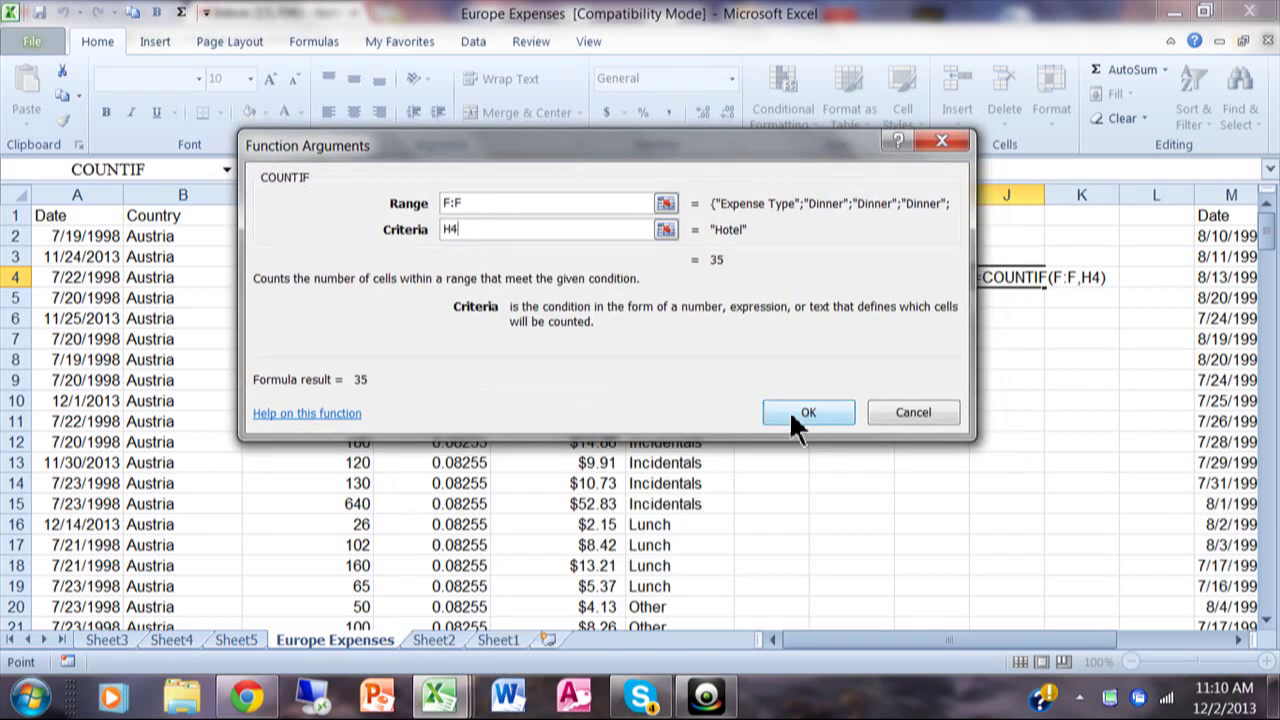
click(806, 414)
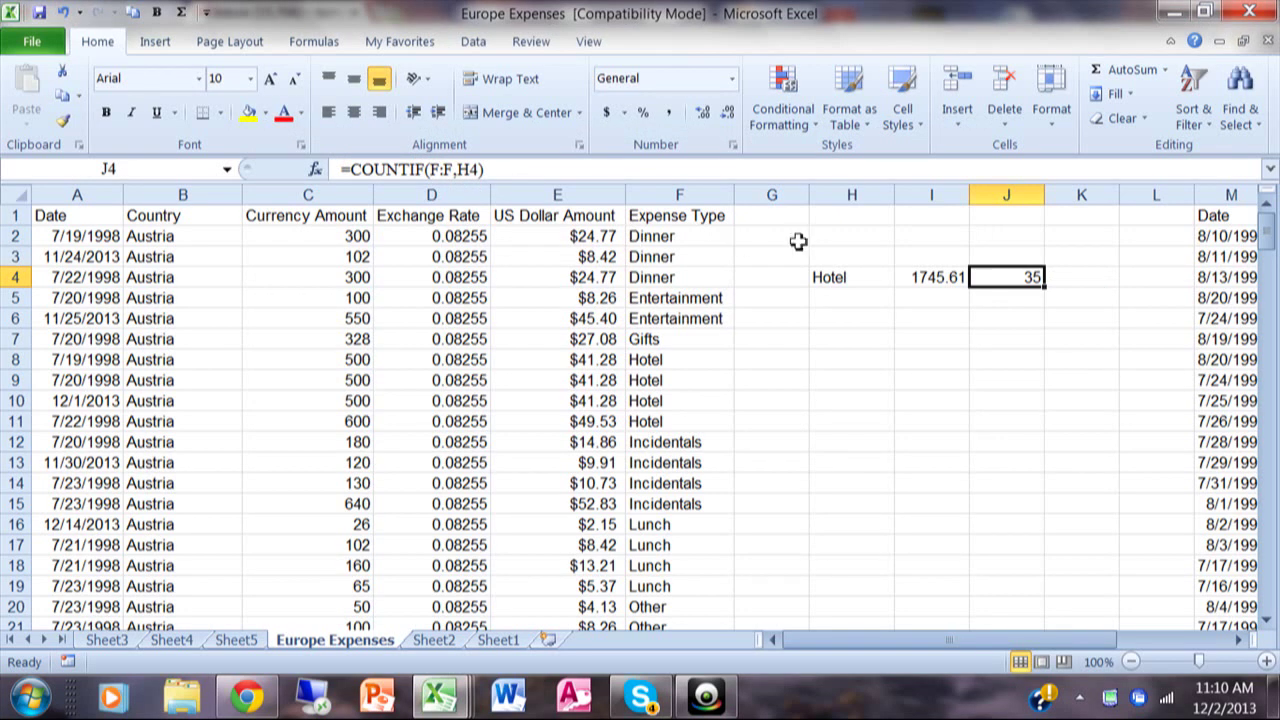
Step: Change the expense type in cell H4 to Dinner and check the SUMIF cell I4
click(840, 277)
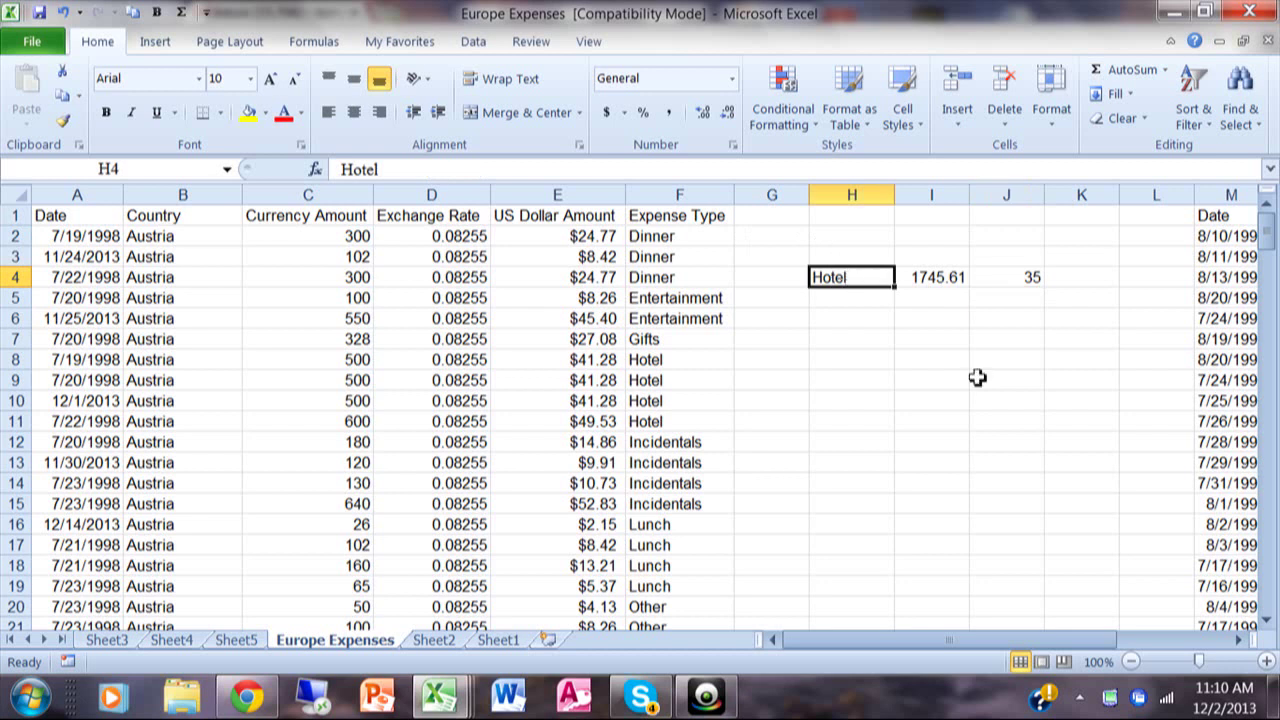
text(Dinner)
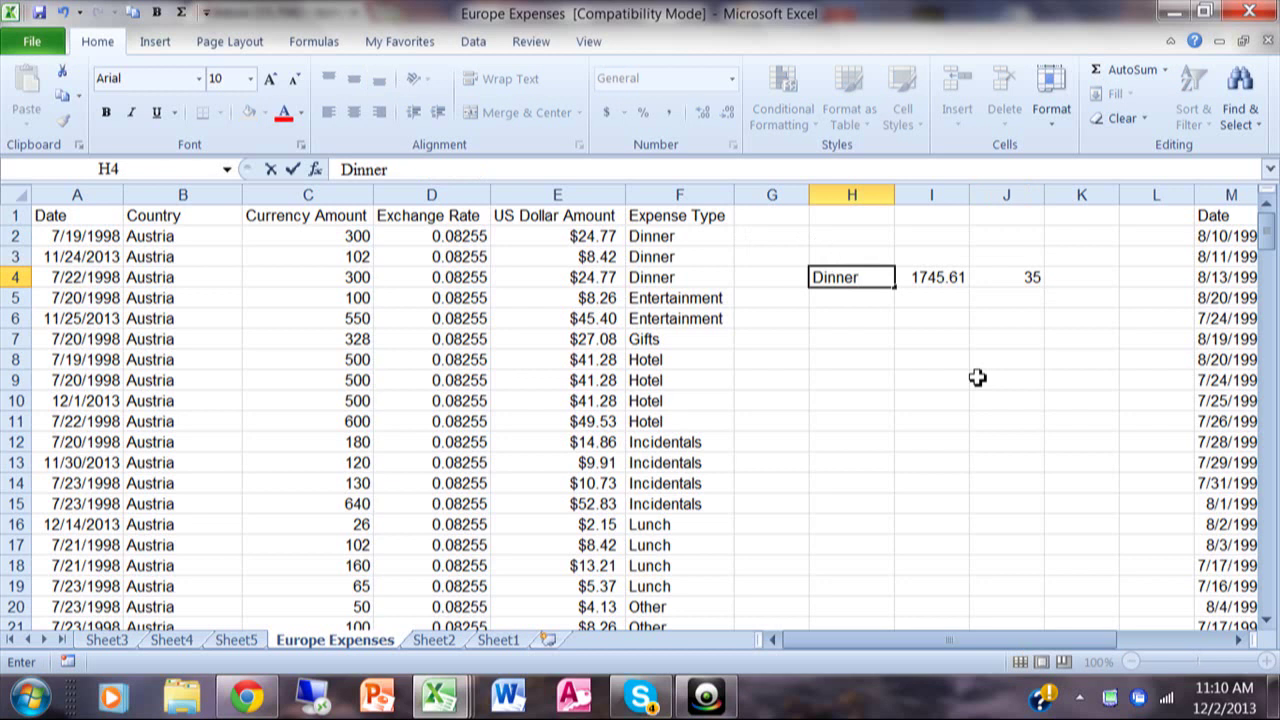
key(Return)
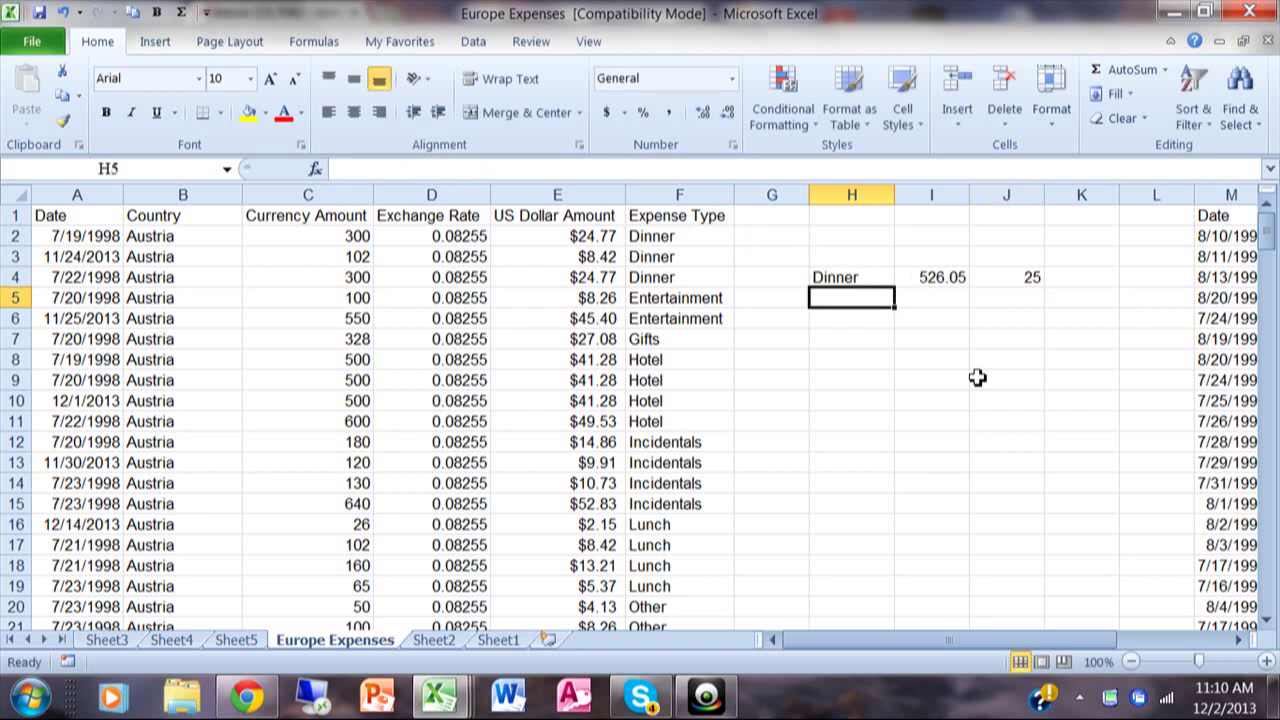
click(948, 281)
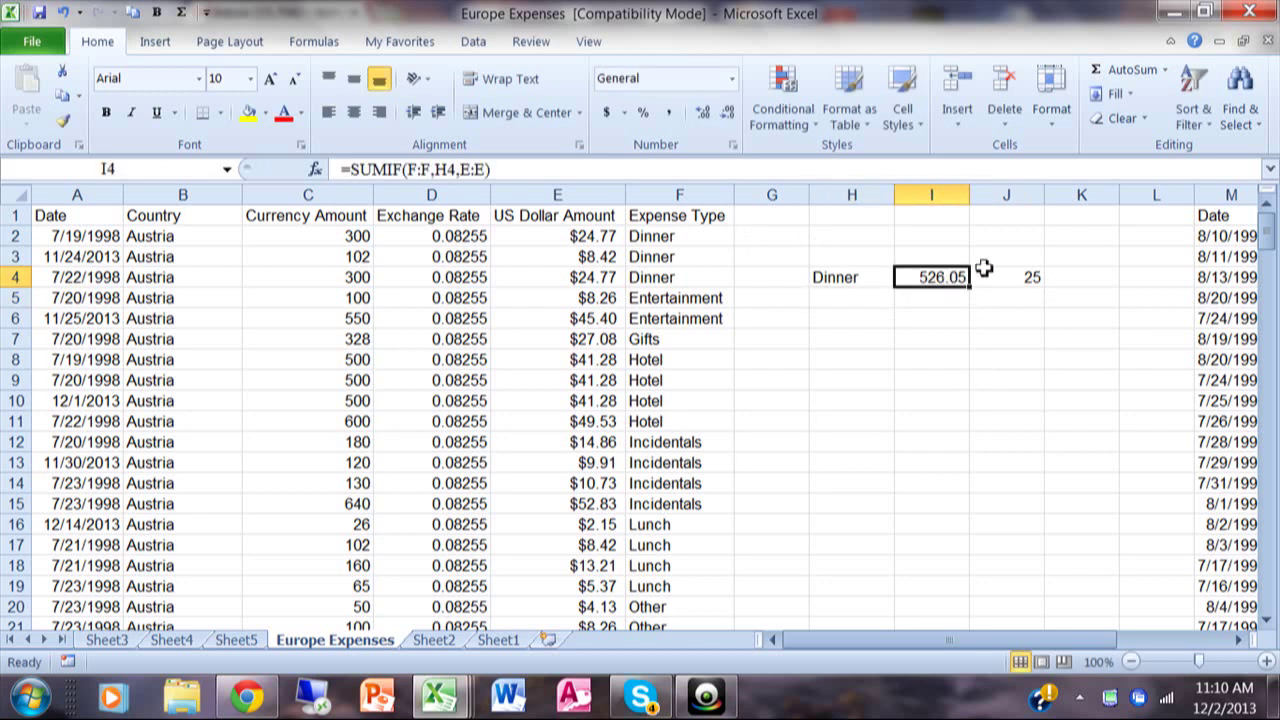
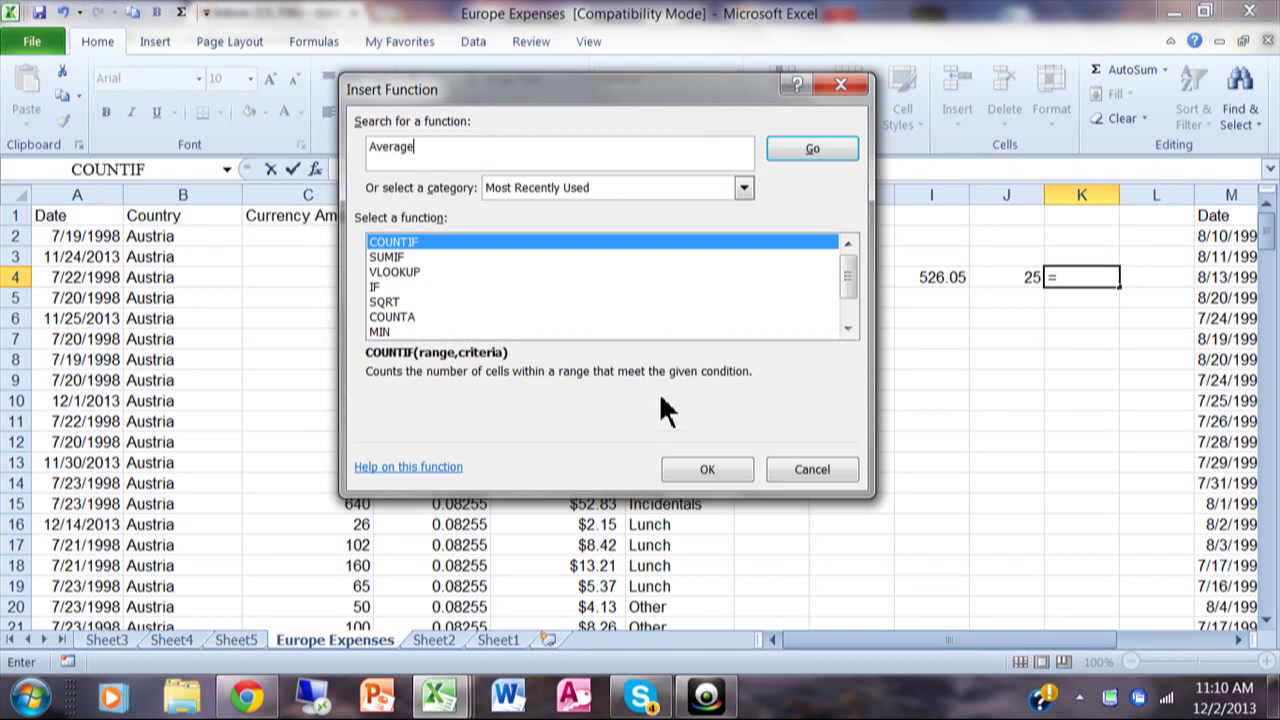
Step: Search the functions for Average and insert AVERAGEIF in cell K4
click(796, 152)
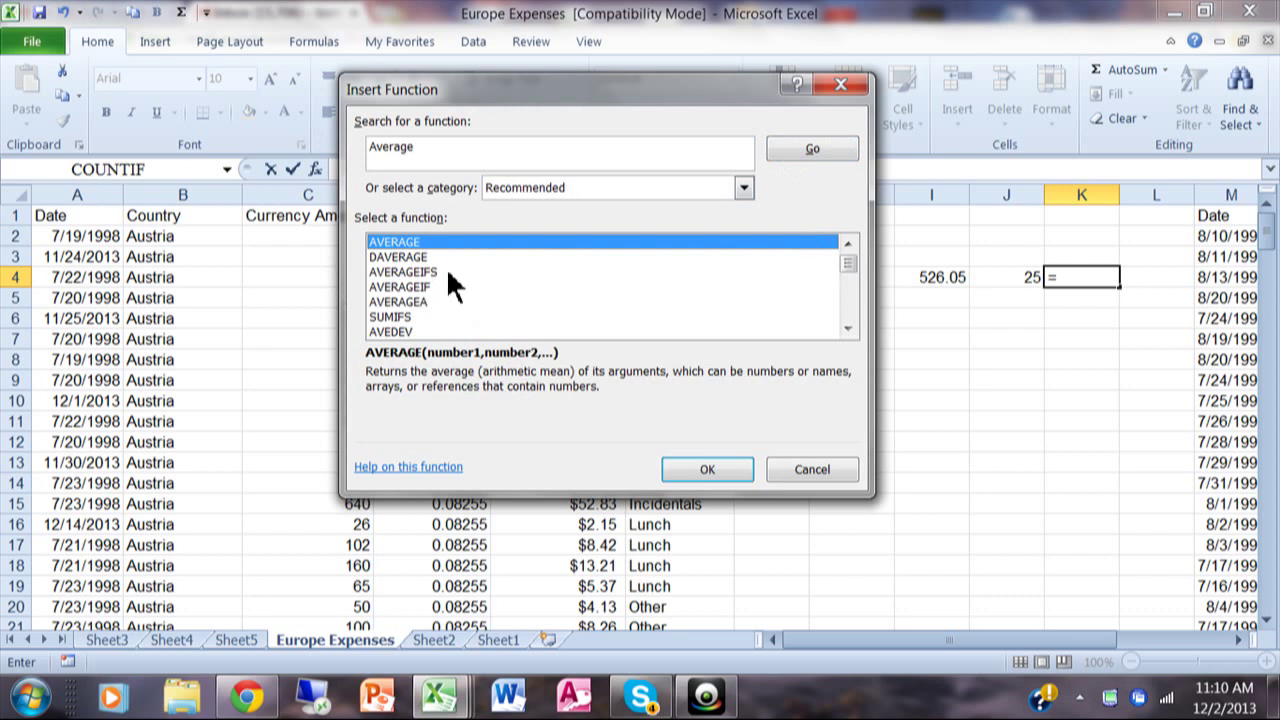
click(408, 287)
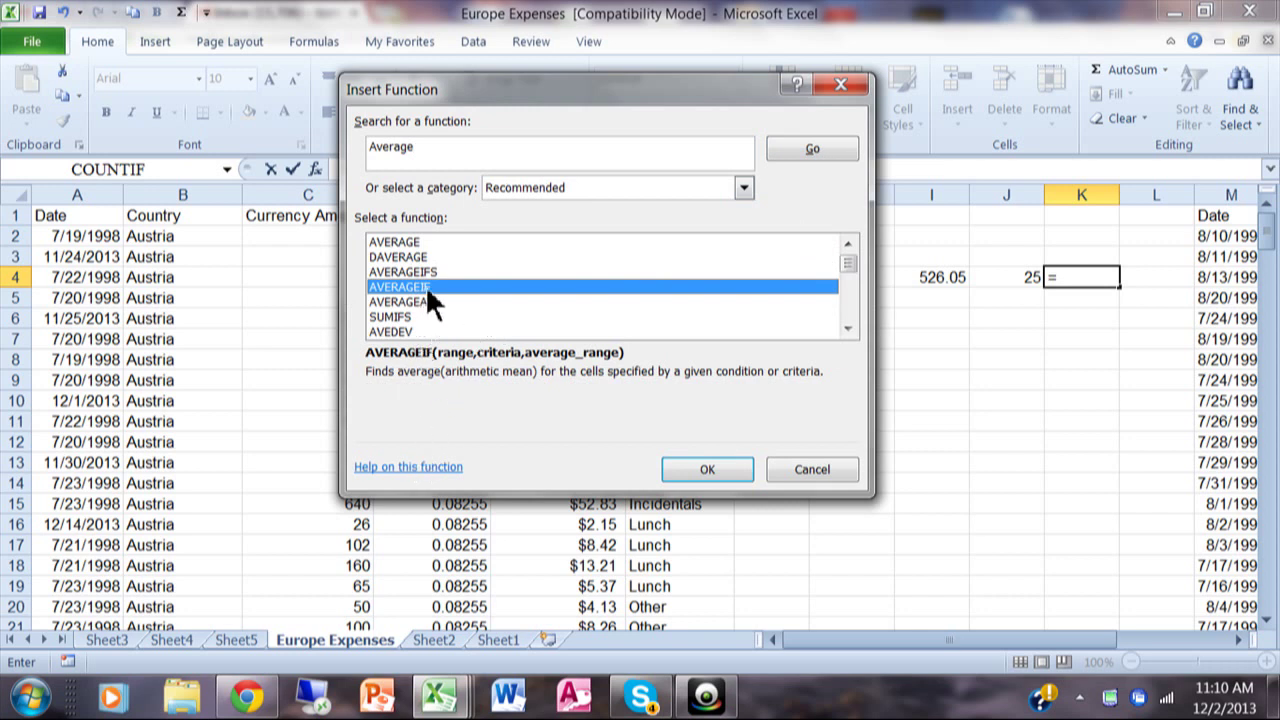
click(702, 469)
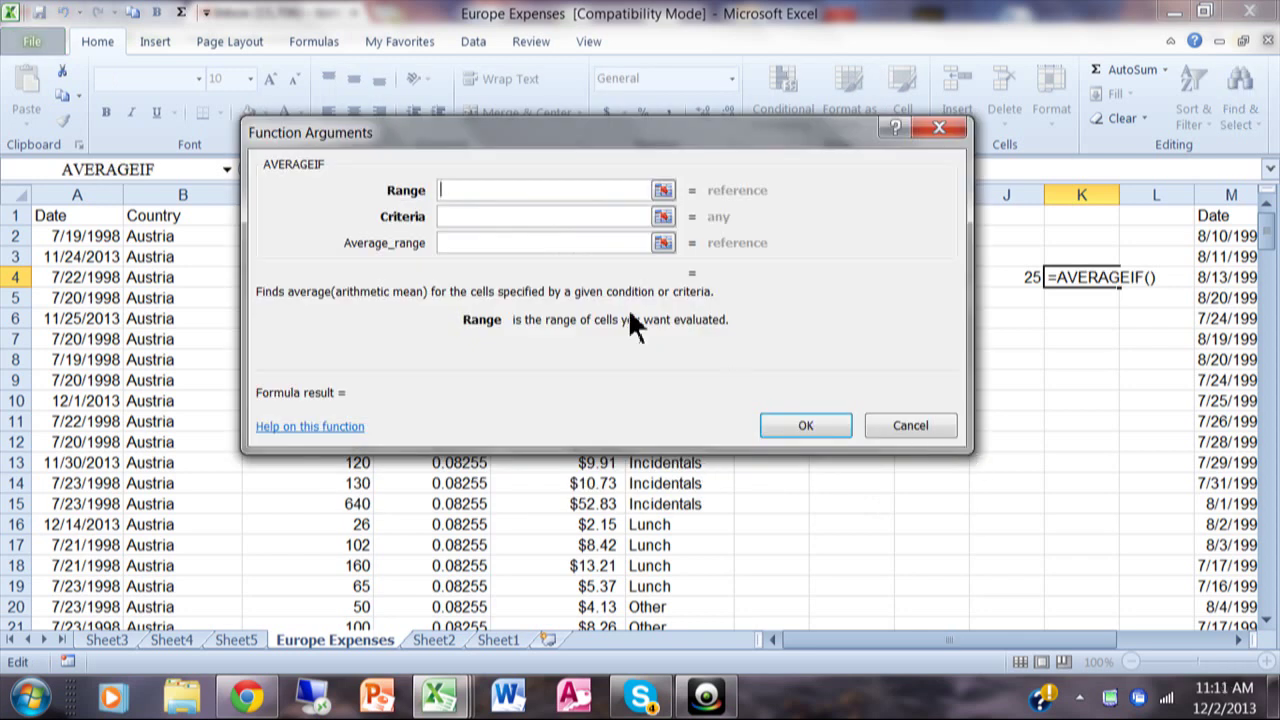
Step: Set the AVERAGEIF range to F:F, the criteria to H4 and the average range to E:E, and complete the formula
drag(567, 135, 616, 353)
click(696, 197)
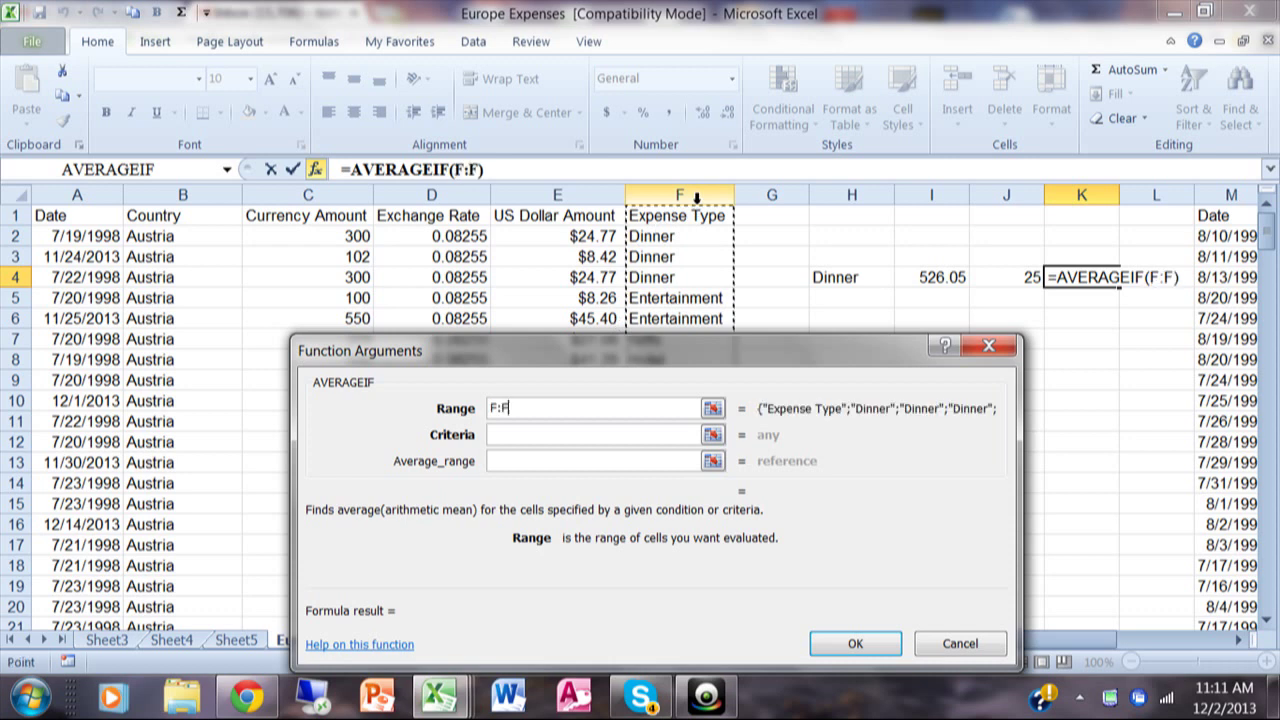
click(569, 437)
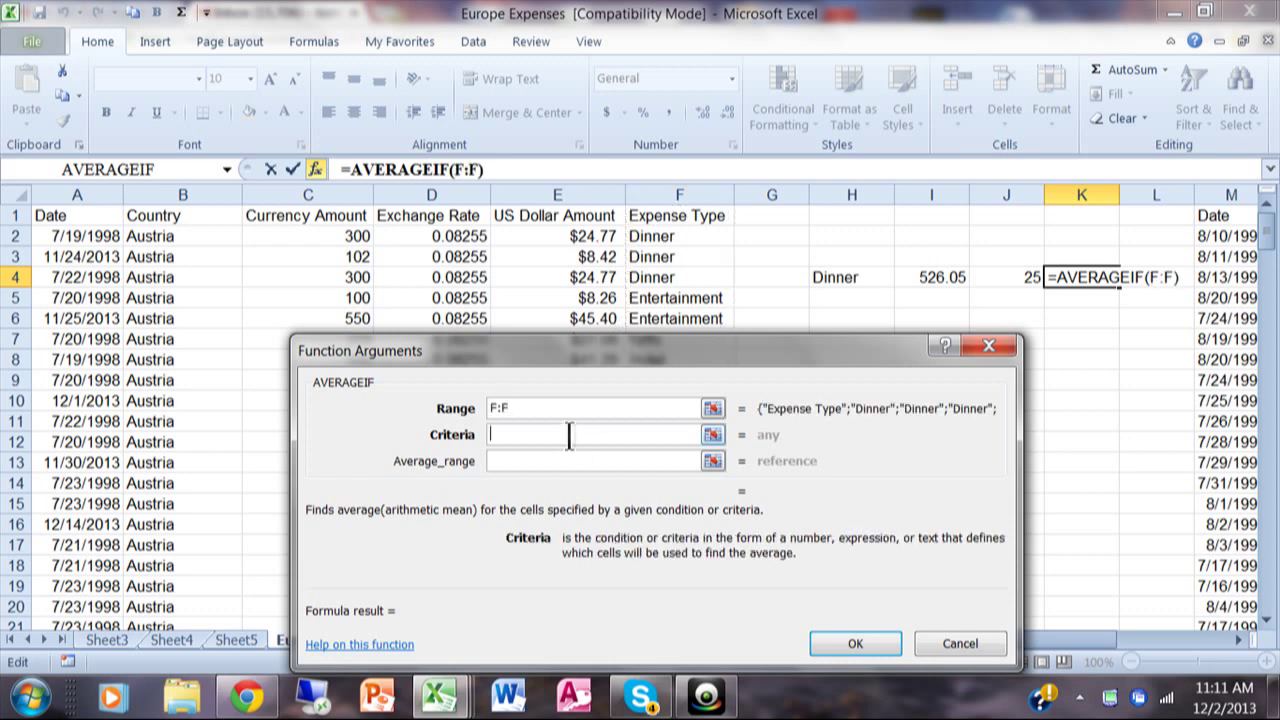
click(832, 279)
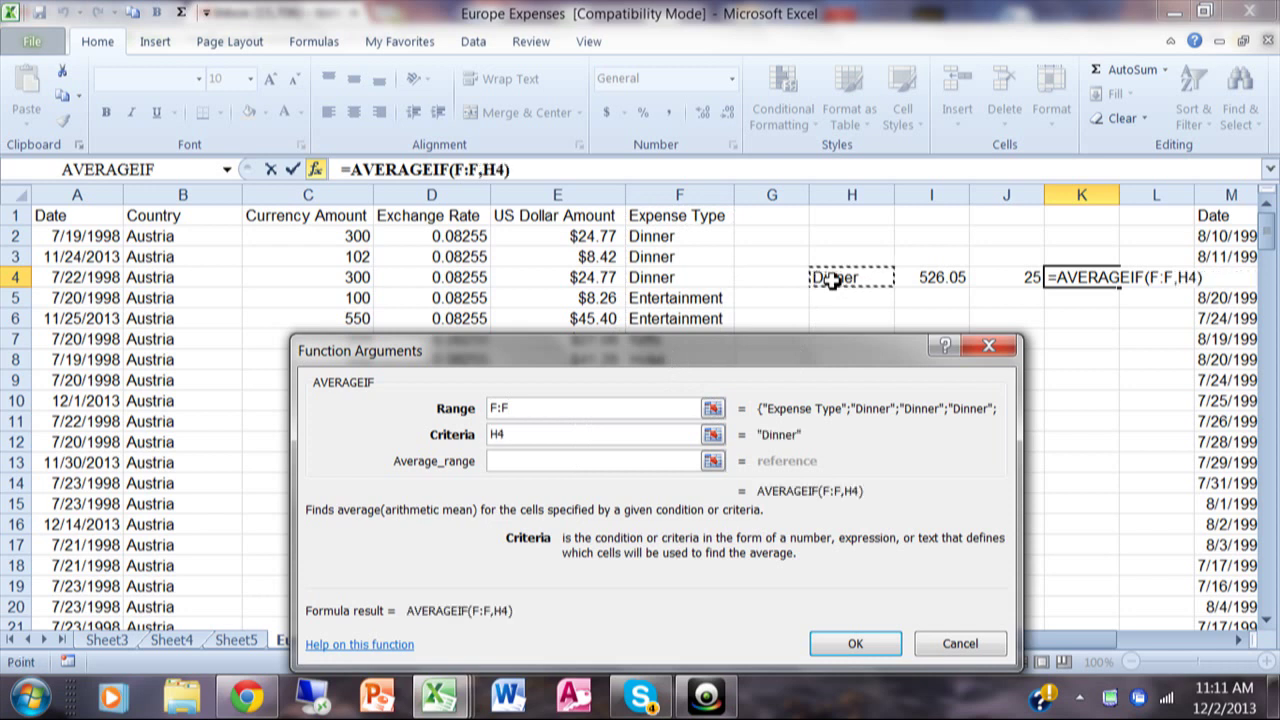
click(529, 461)
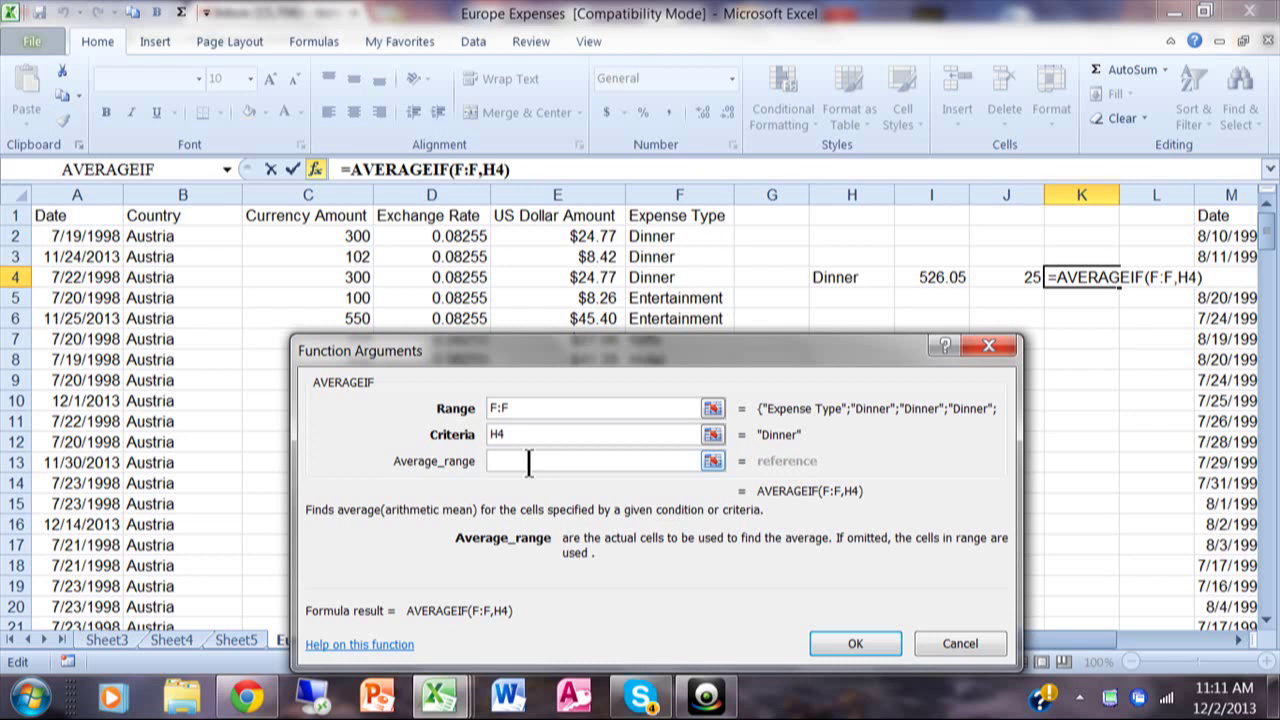
click(557, 196)
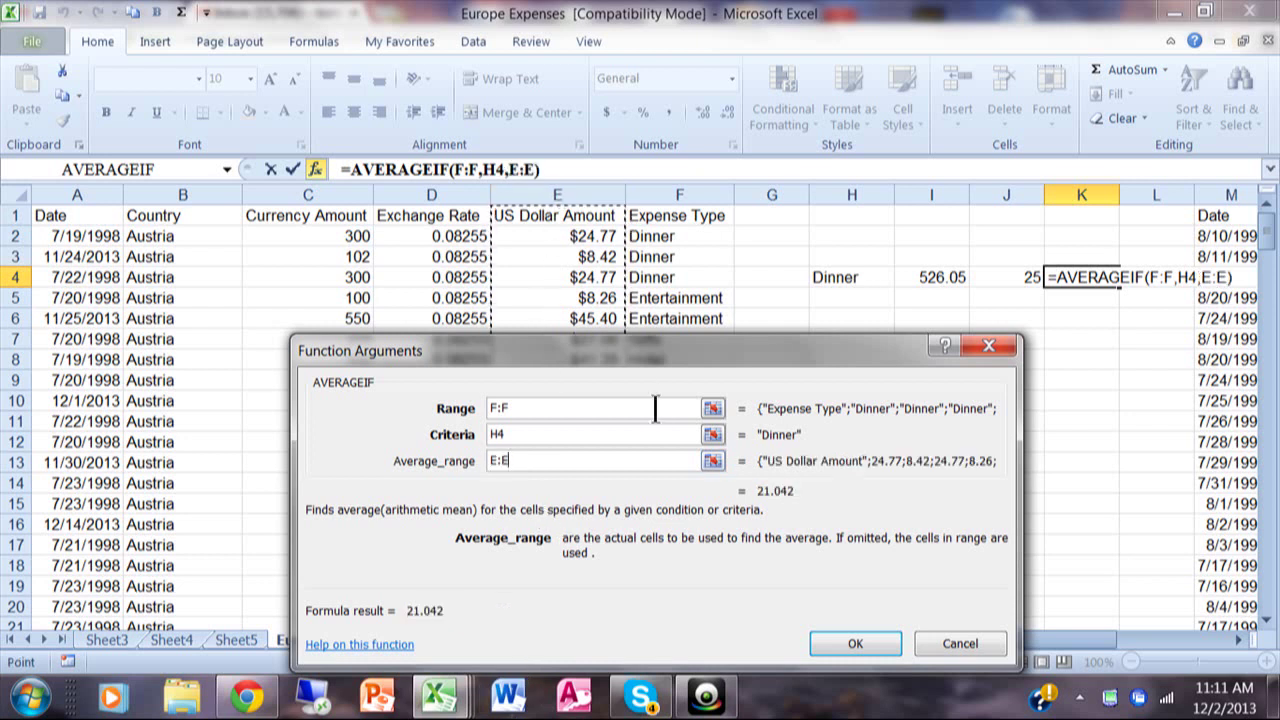
click(851, 648)
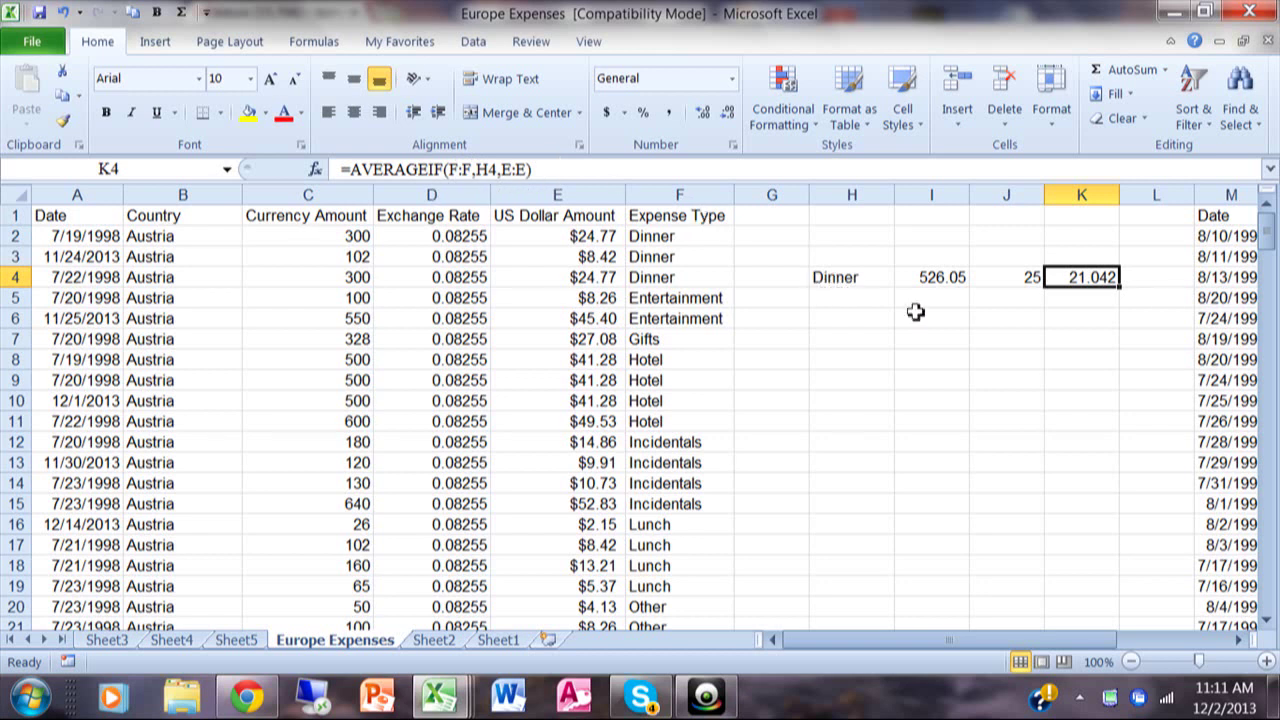
Step: Replace the expense type in cell H4 with Hotel to test the three formulas beside it
click(866, 277)
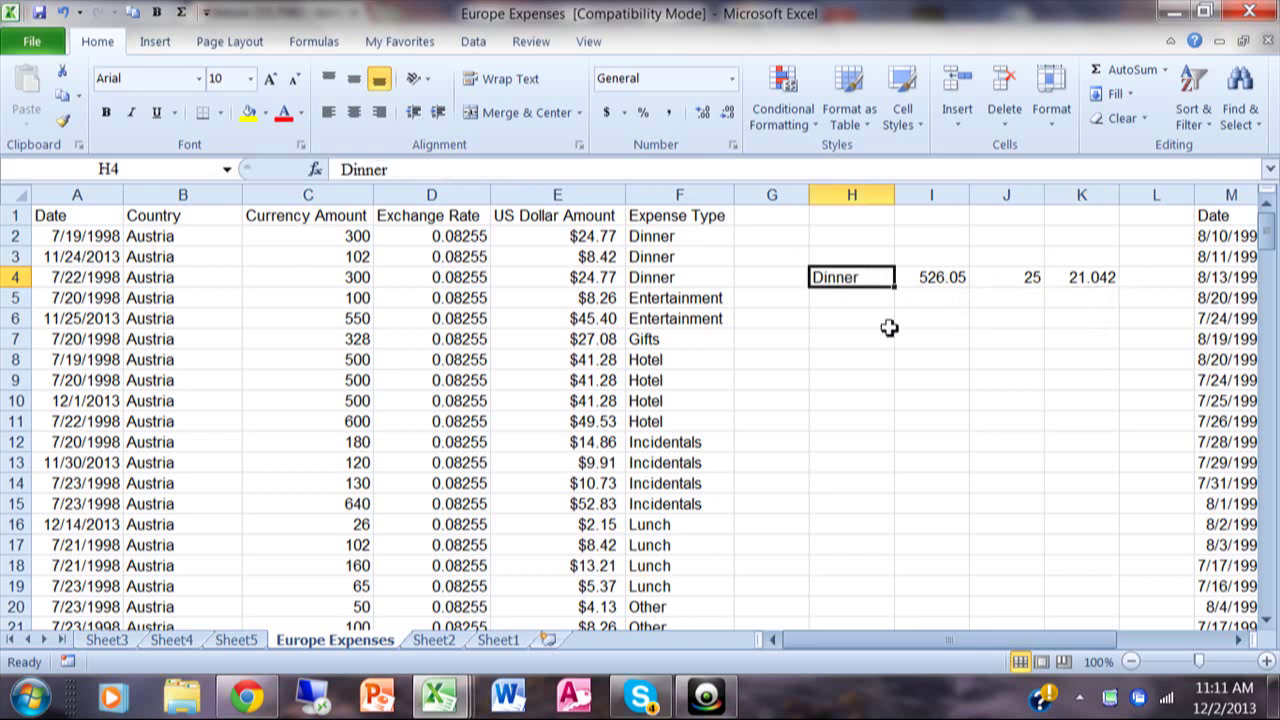
text(Hote)
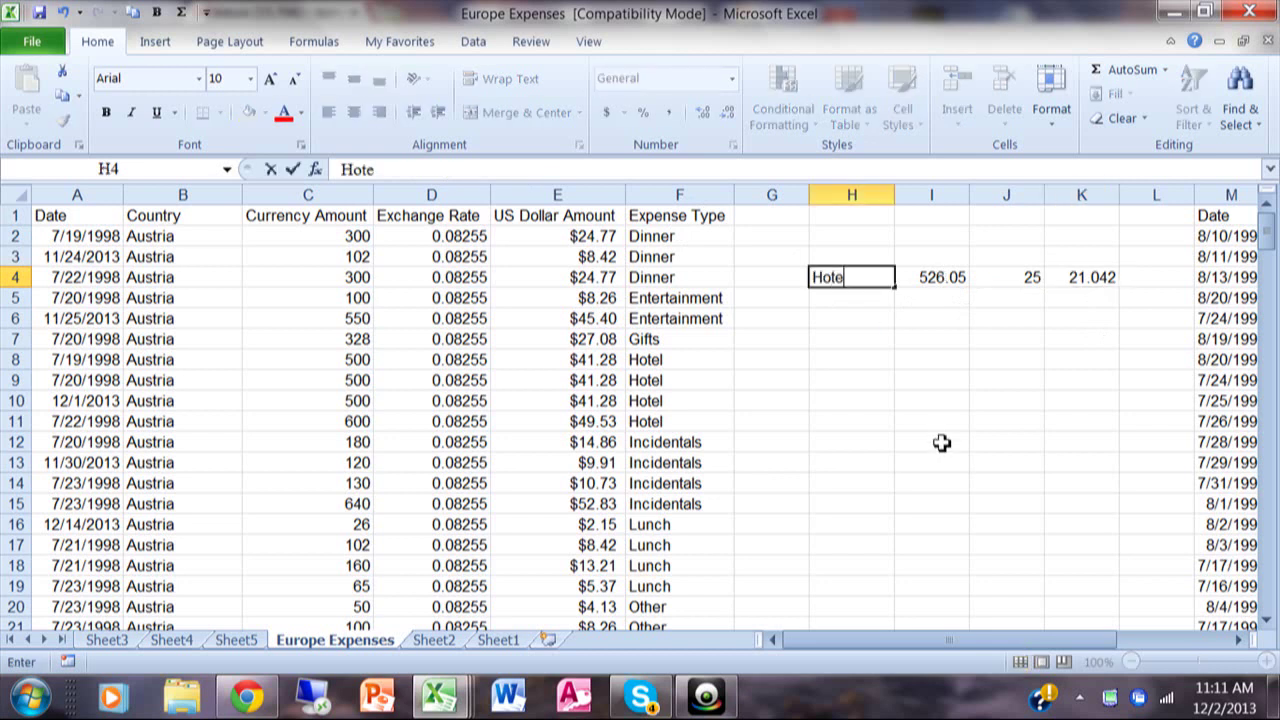
text(l)
key(Return)
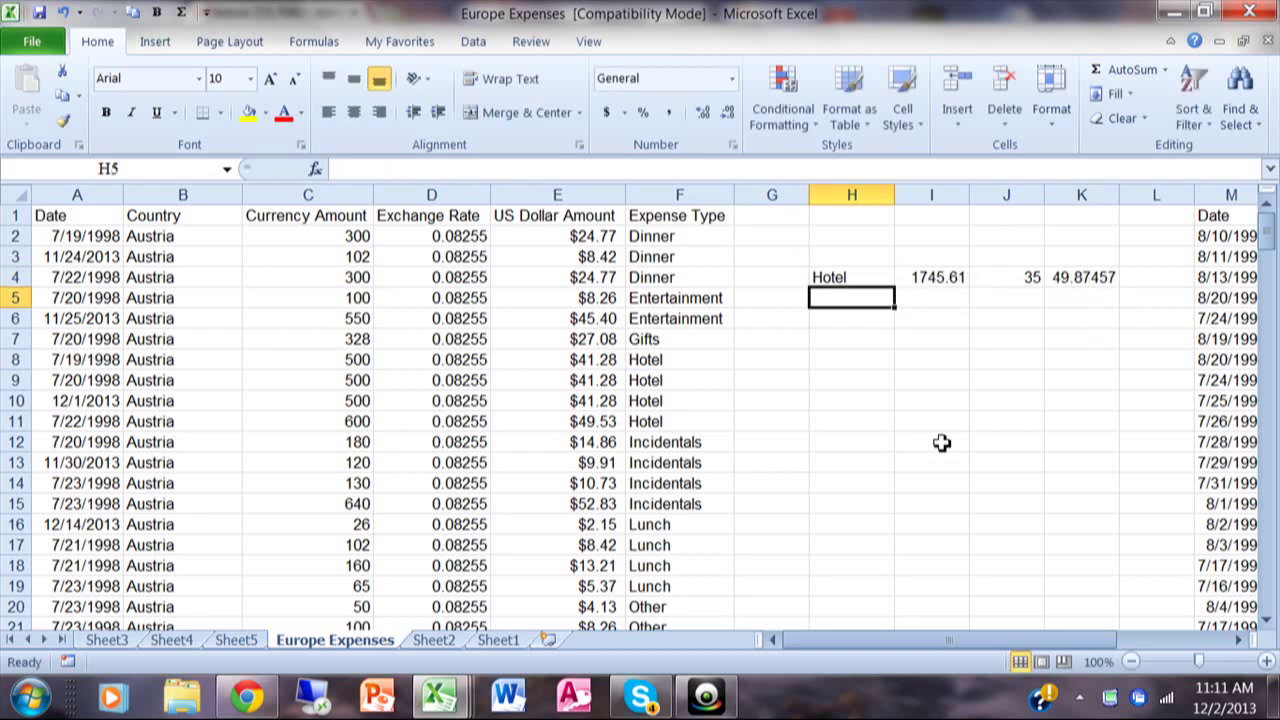
Step: Change the expense type in cell H4 to Breakfast and check the SUMIF, COUNTIF and AVERAGEIF cells I4, J4 and K4
key(Up)
text(Break)
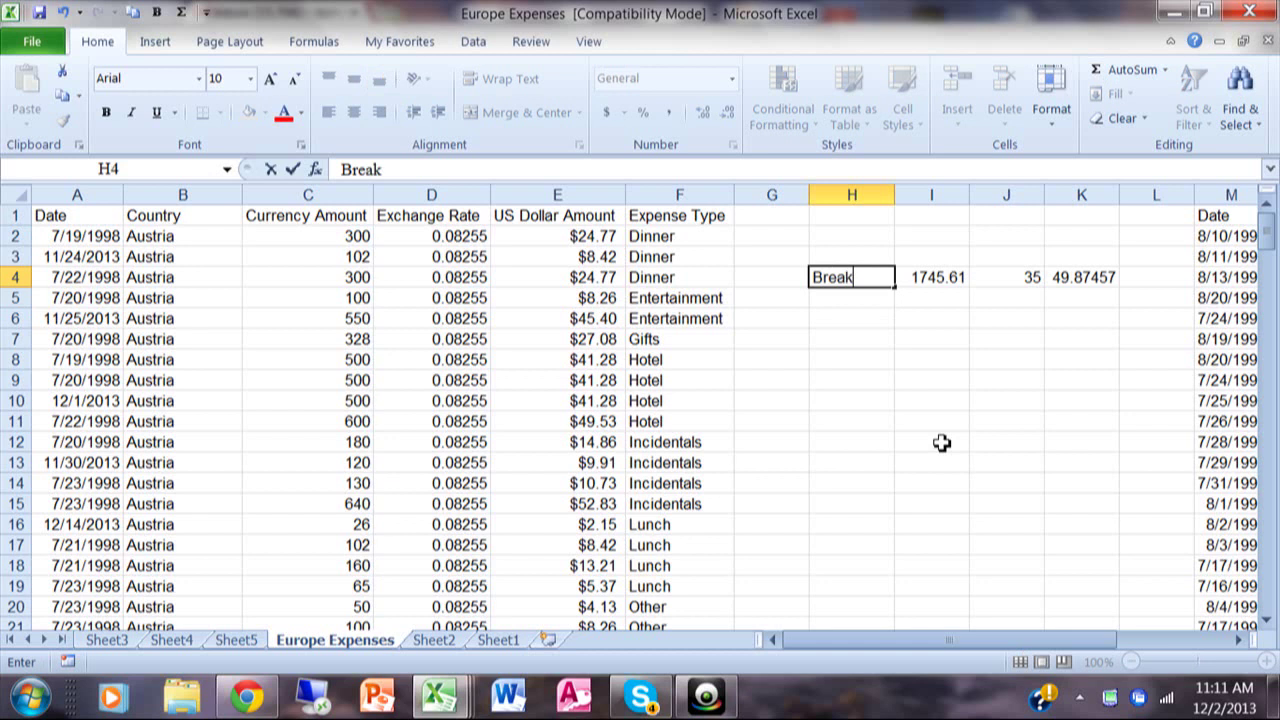
text(fast)
key(Return)
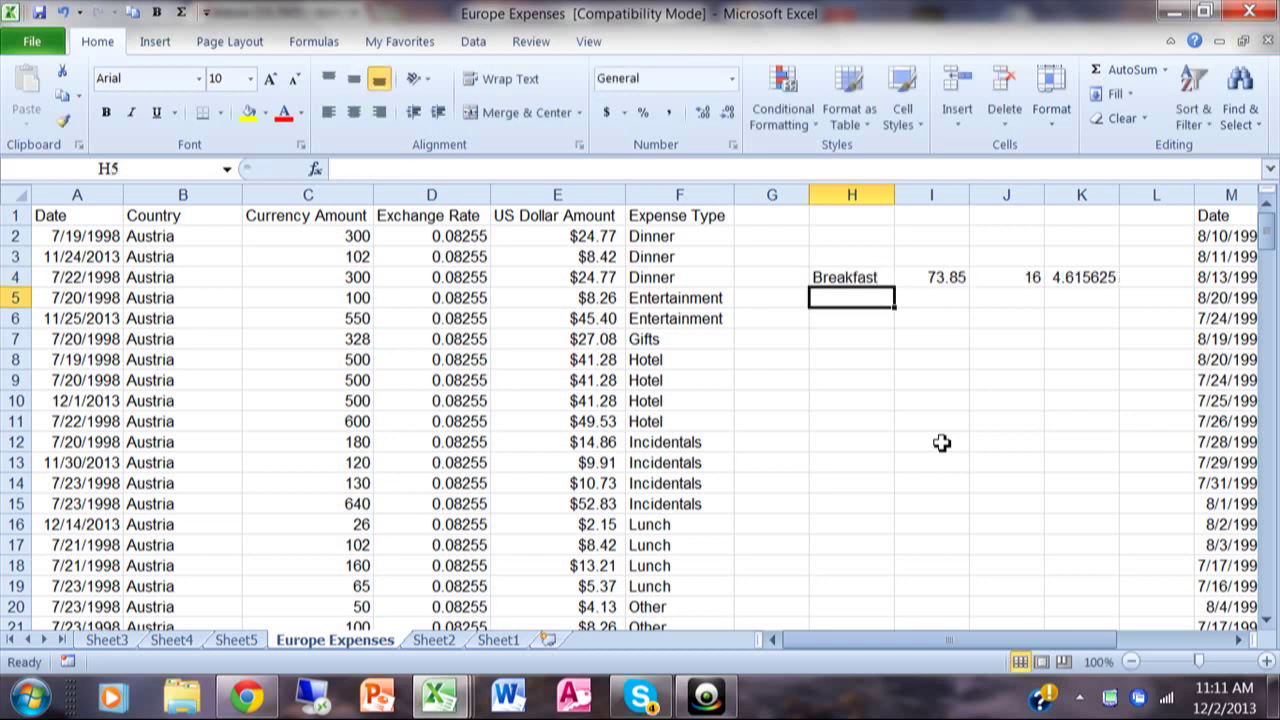
click(959, 280)
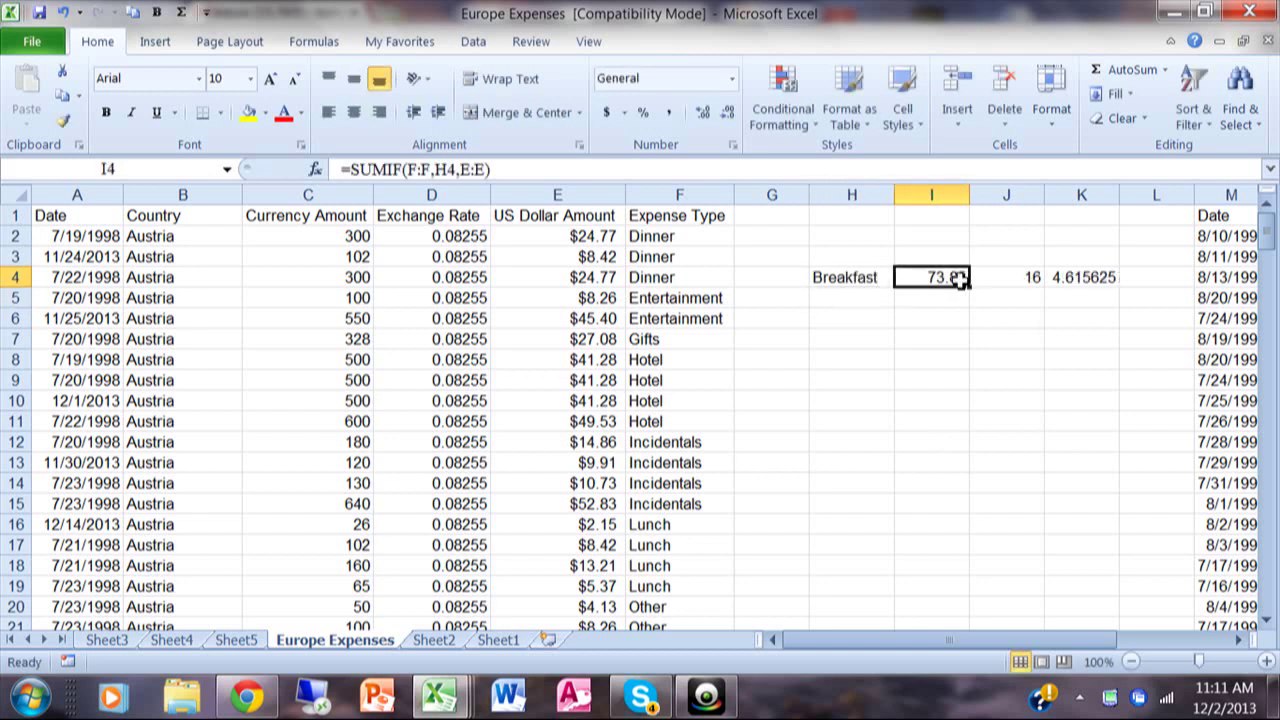
click(1006, 279)
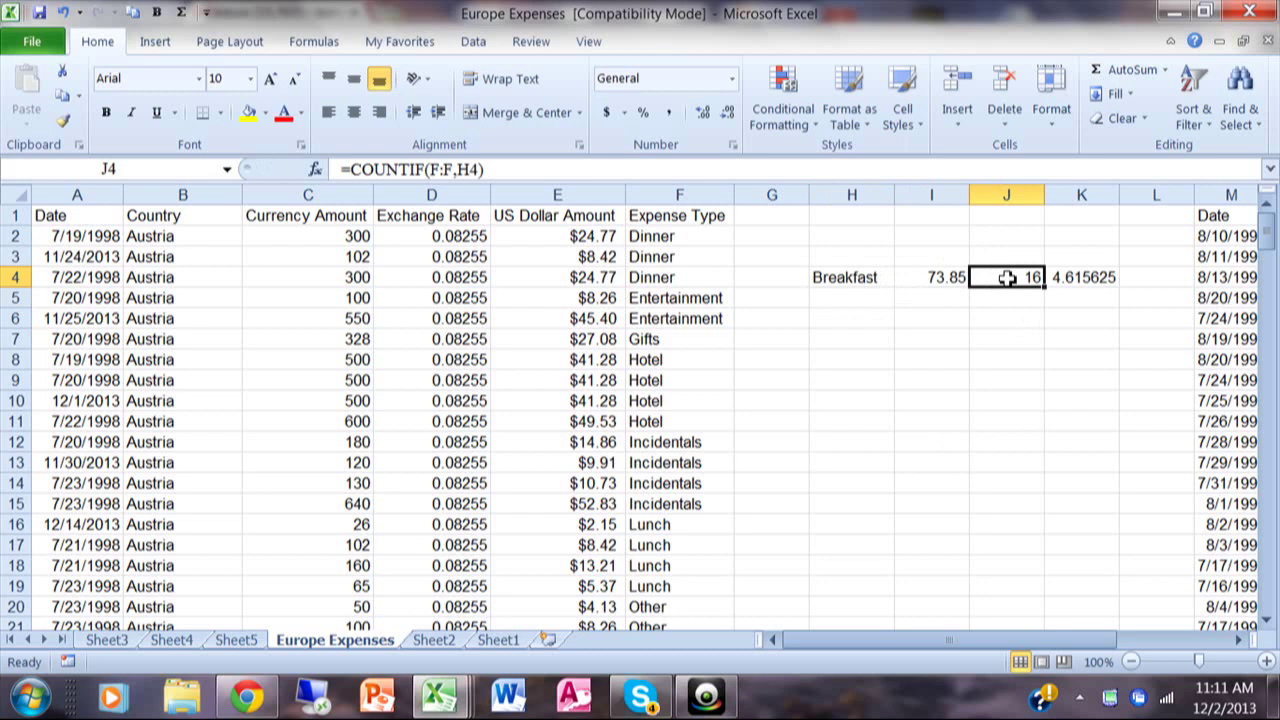
click(1083, 277)
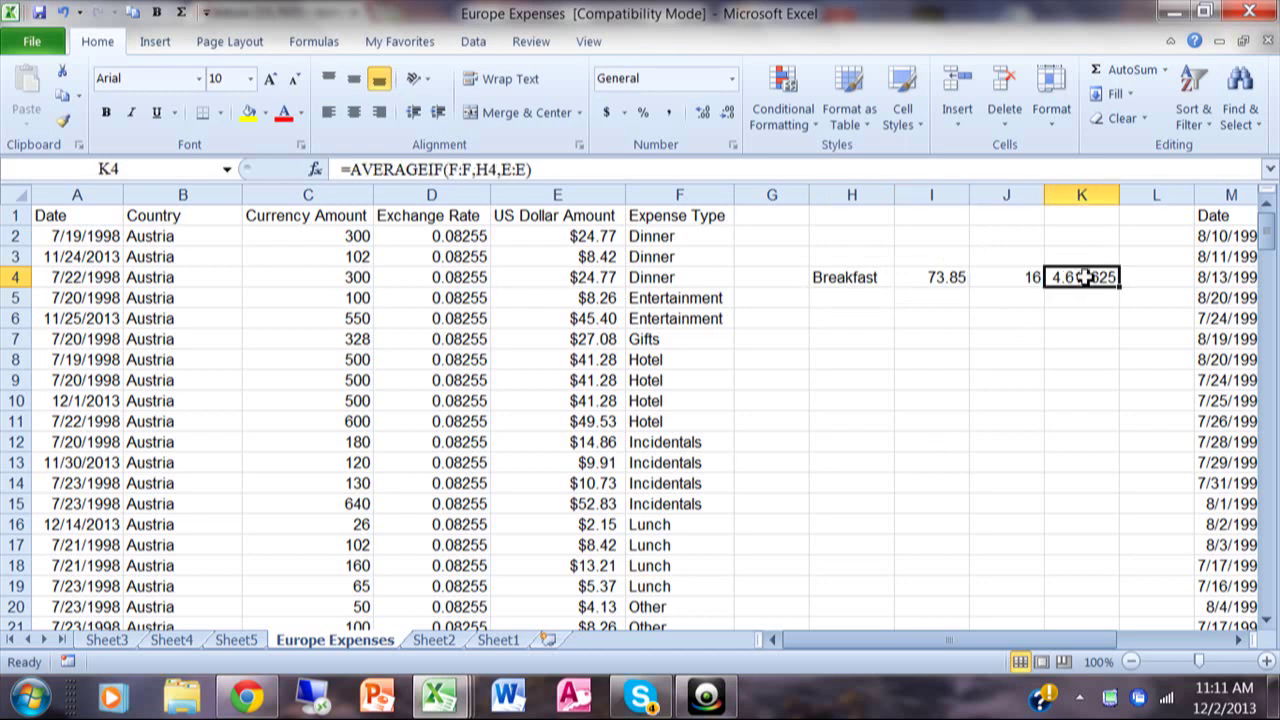
Step: Enter France in cell H5 below the expense type and select the adjacent cell I5
click(848, 297)
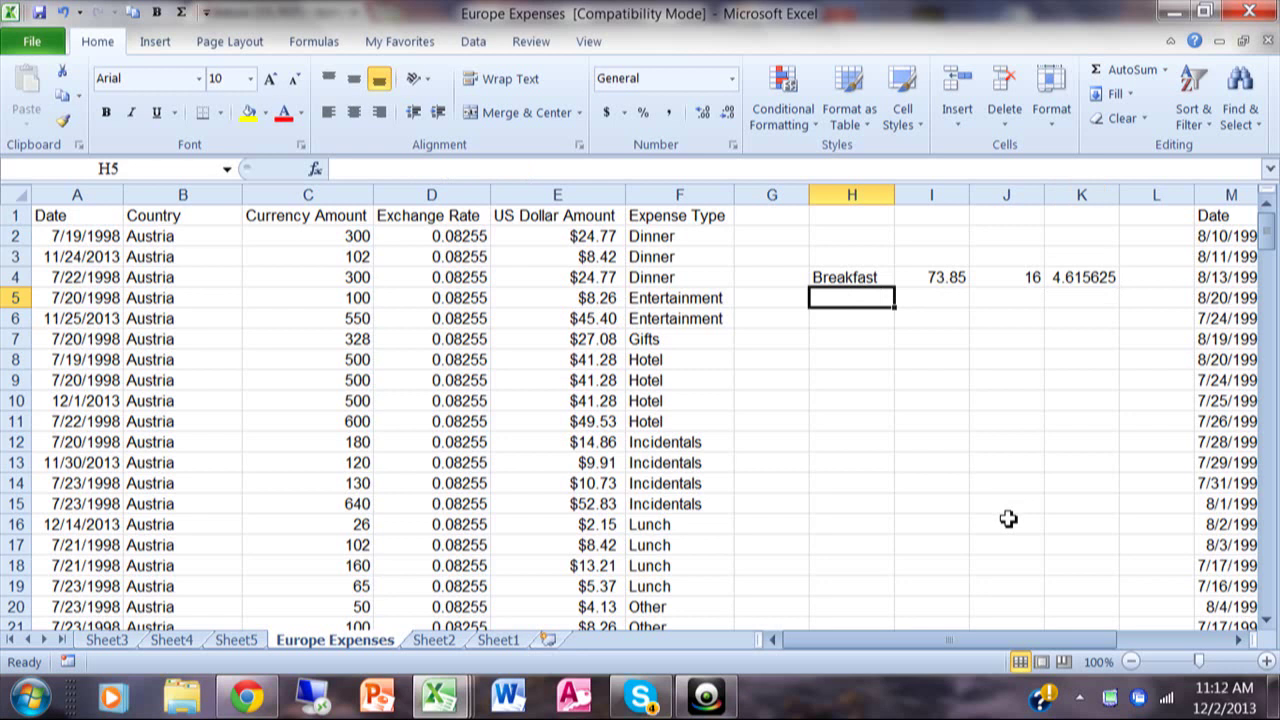
text(France)
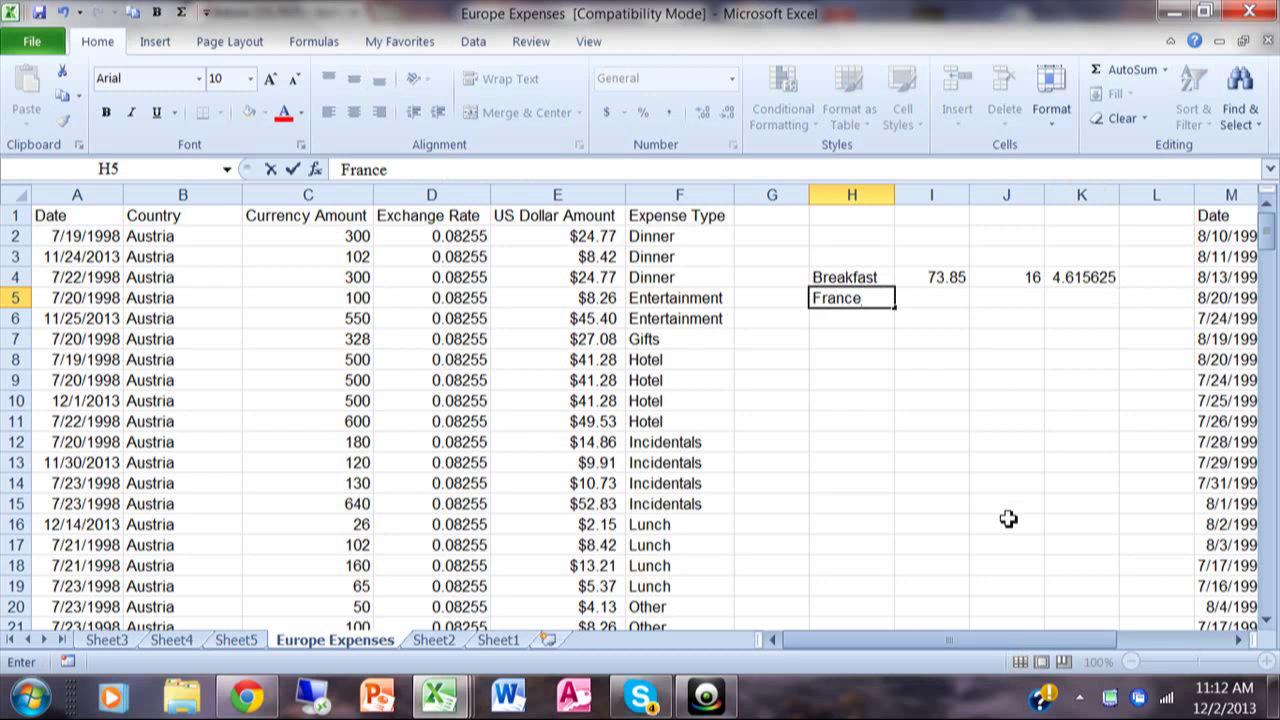
key(Return)
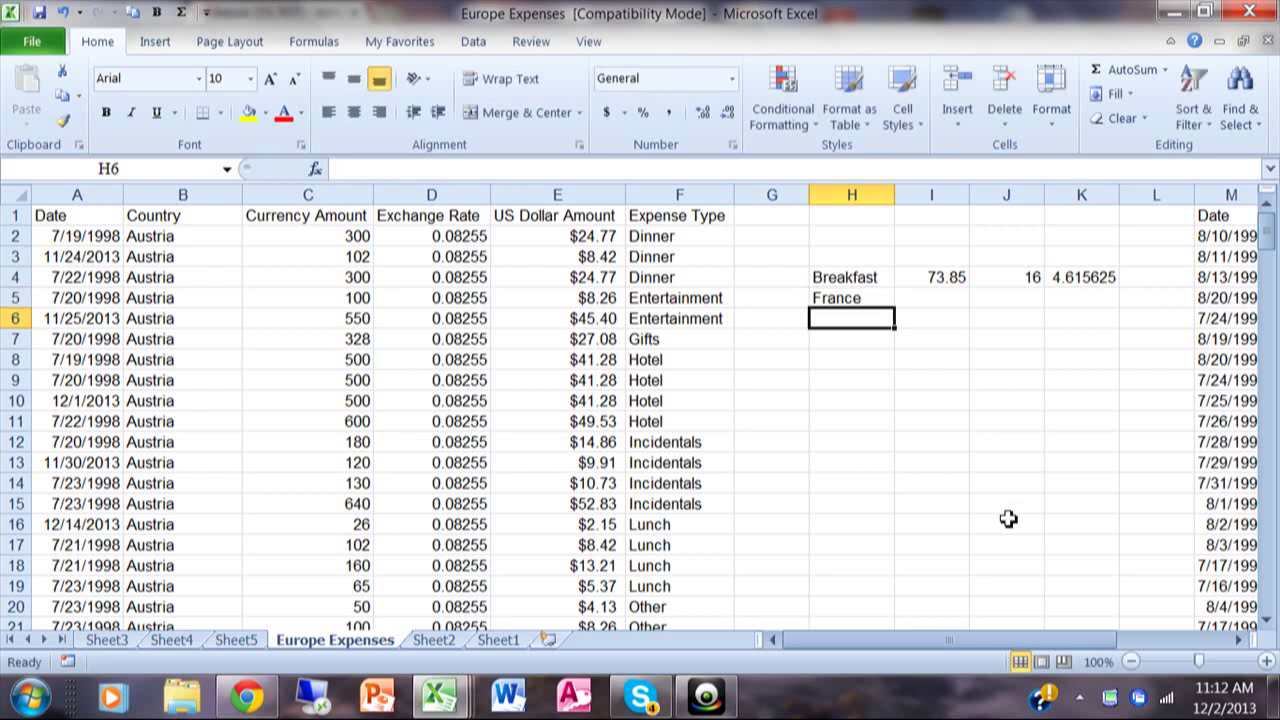
click(938, 298)
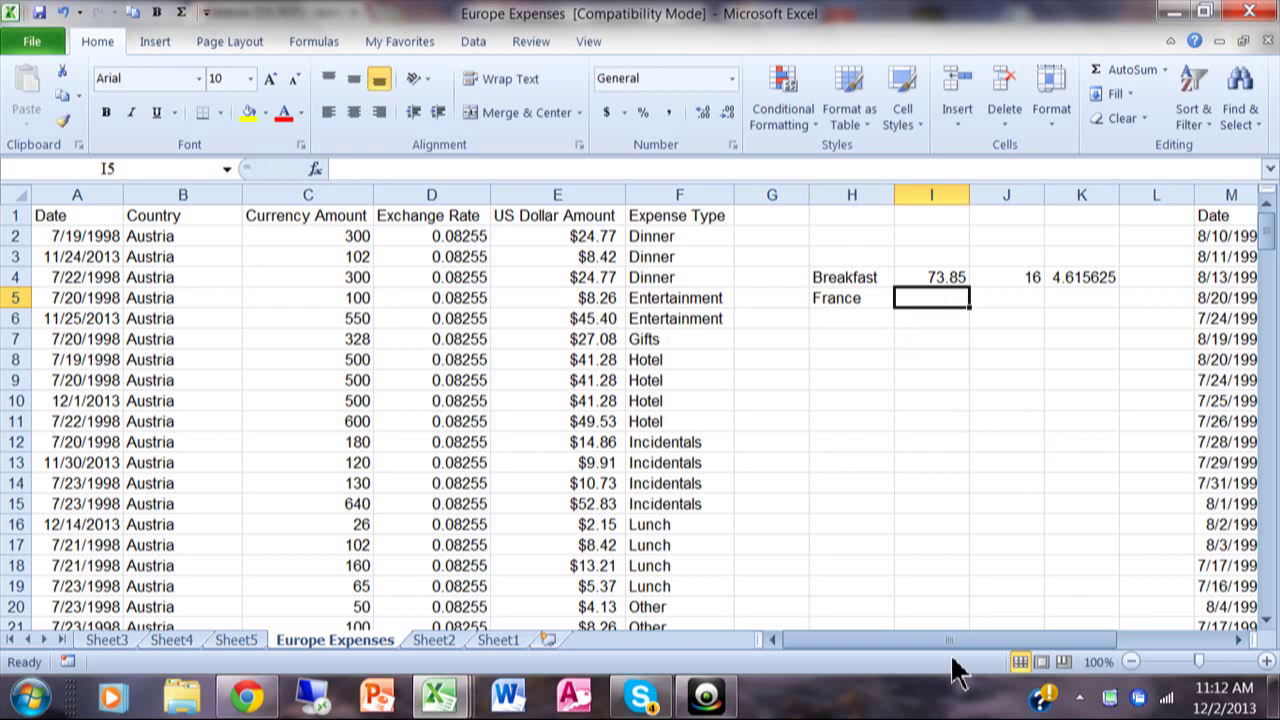
Step: List the function names sumif, countif and averageif in cells H9, H10 and H11
click(829, 383)
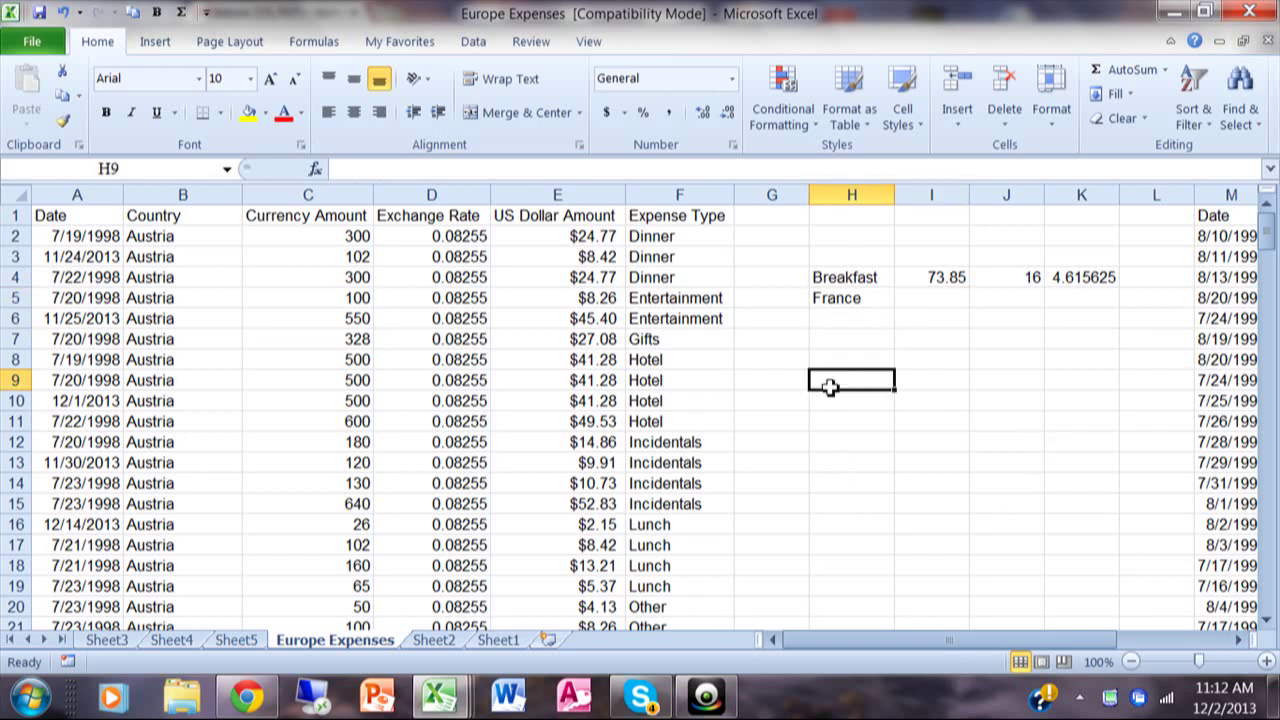
text(sumif)
key(Return)
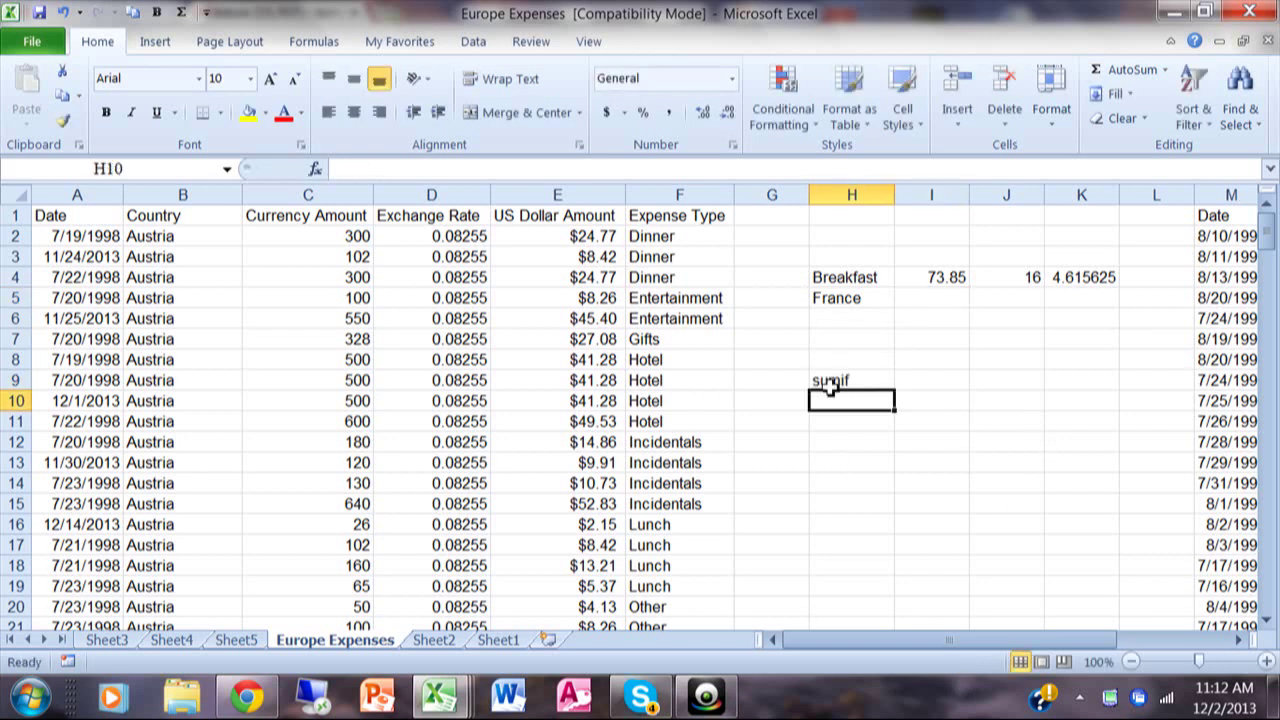
text(co)
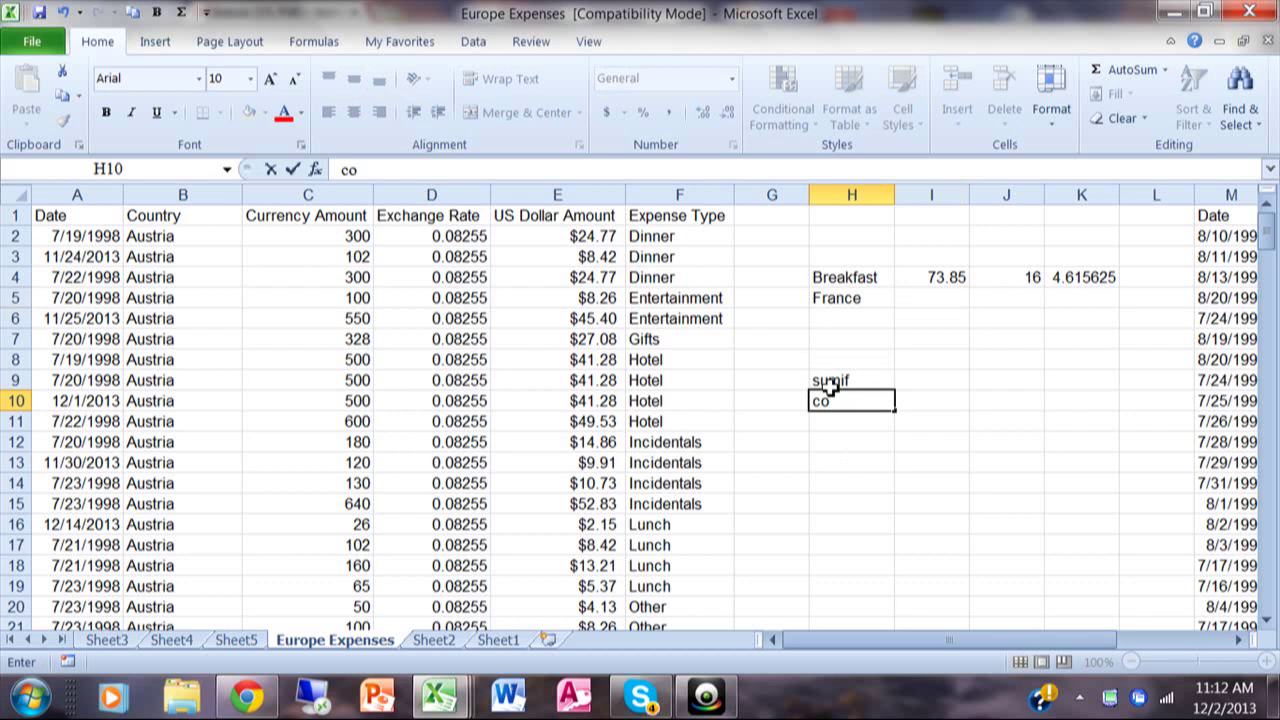
text(untif)
key(Return)
text(averageif)
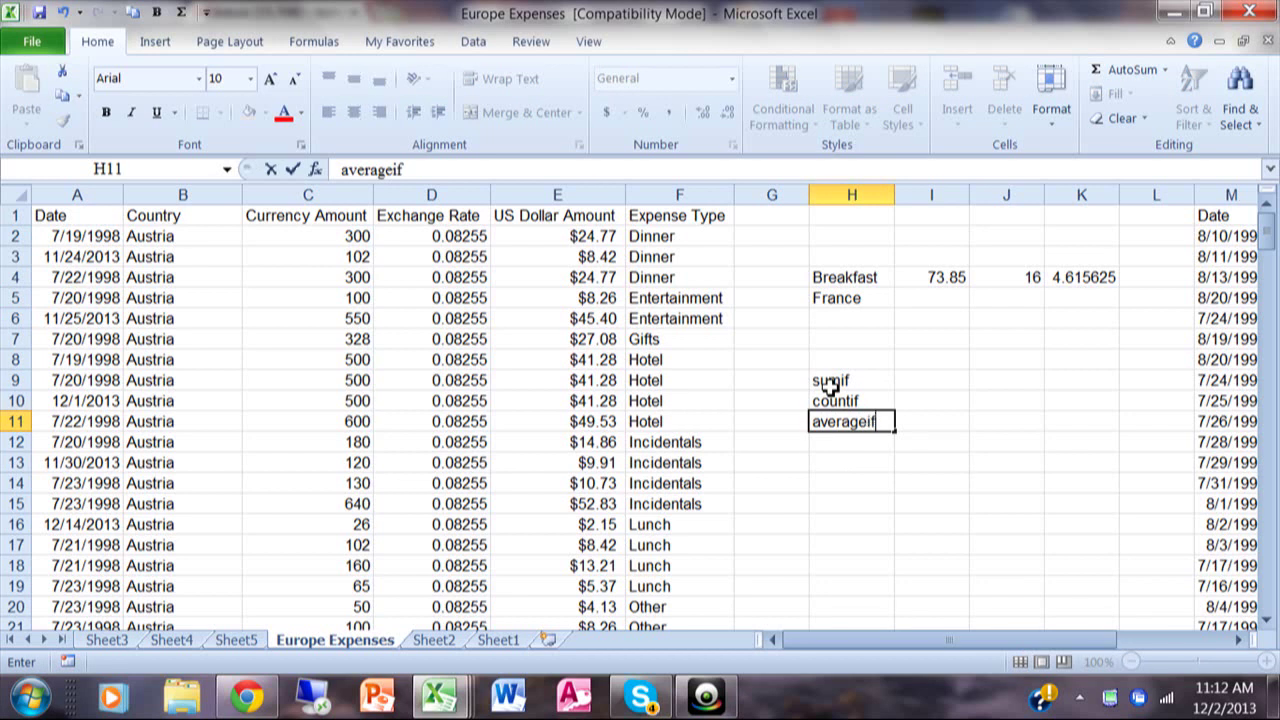
key(Return)
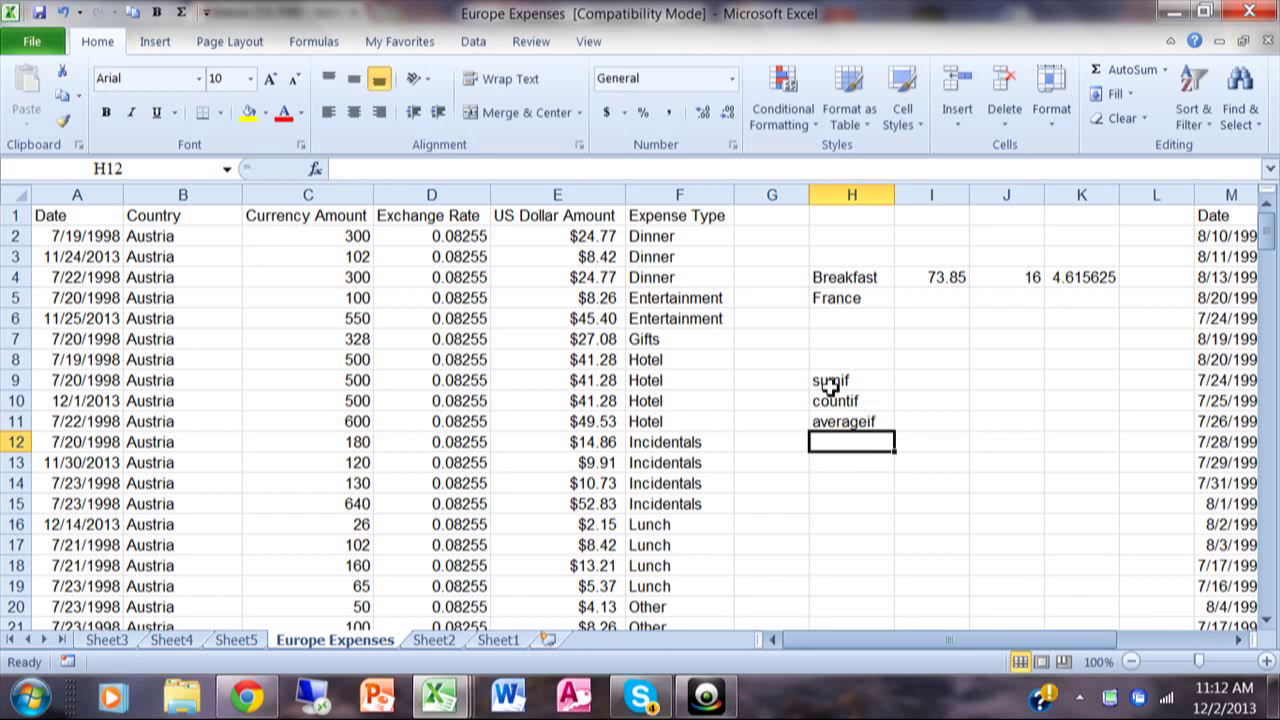
Step: Add the function names sumifs, countifs and averageifs in cells H12, H13 and H14, and select cell I5 beside France
text(sumi)
text(fs)
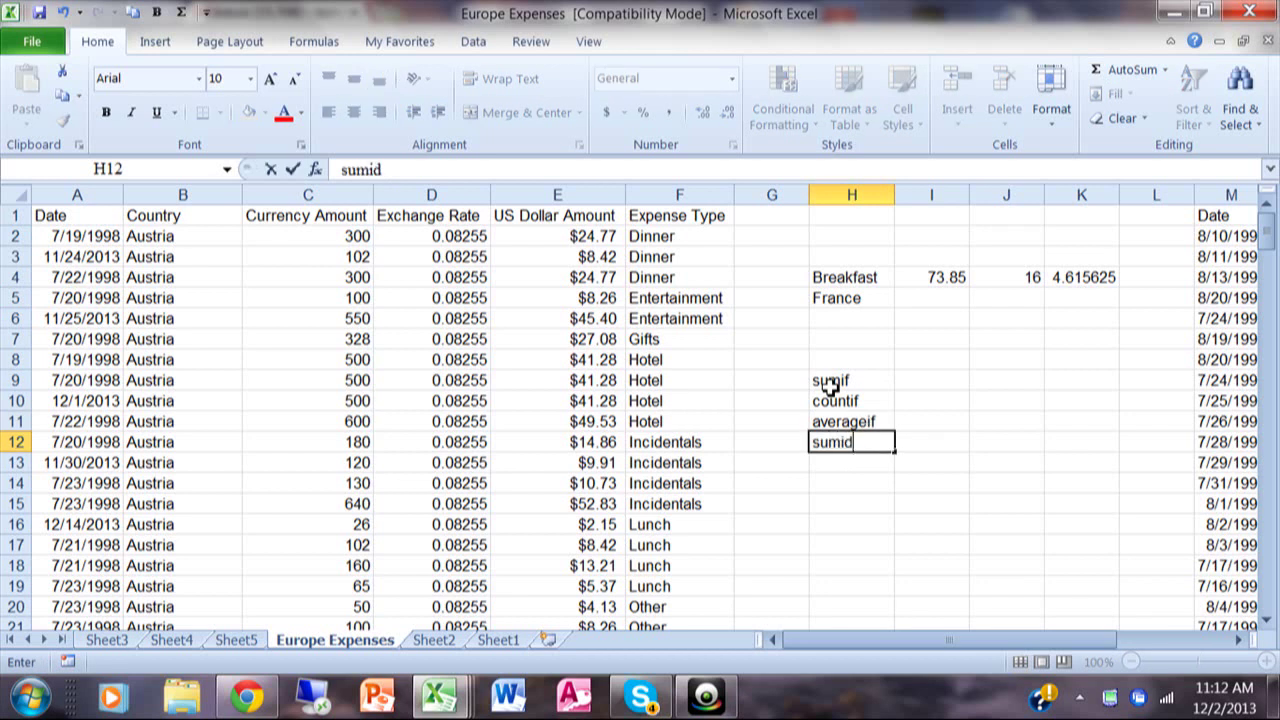
key(Return)
text(countifs)
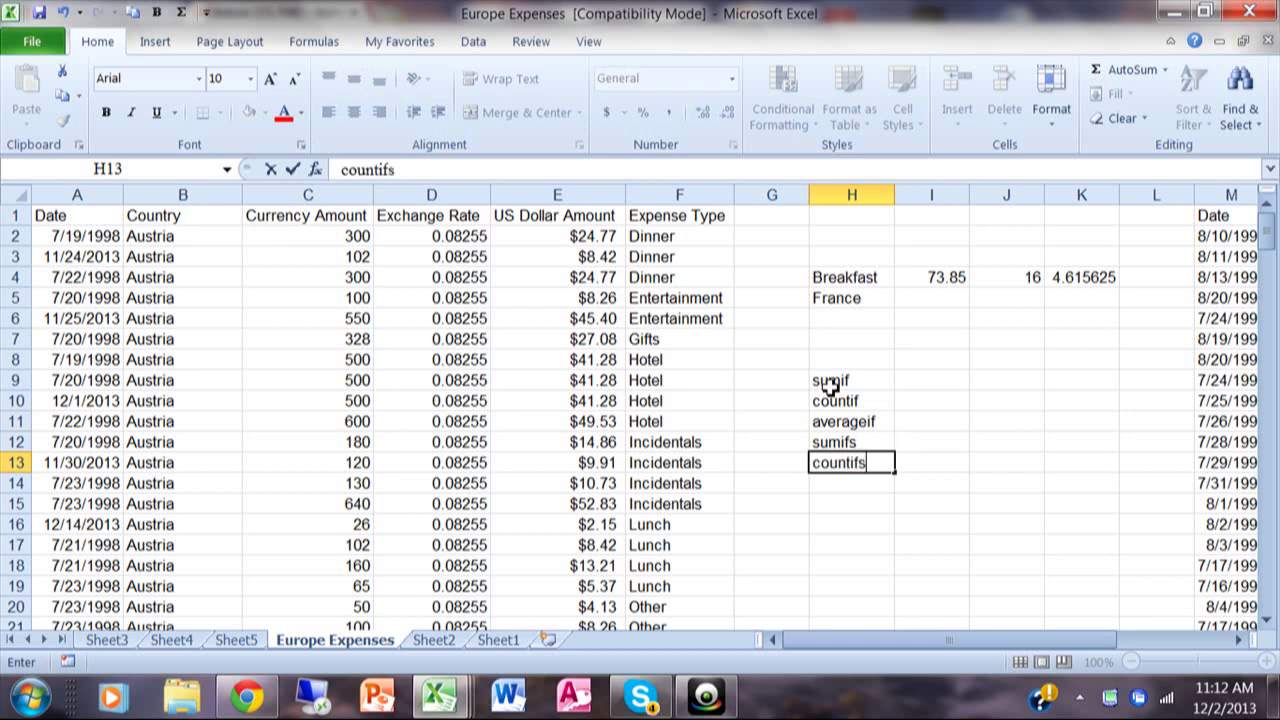
key(Return)
text(average)
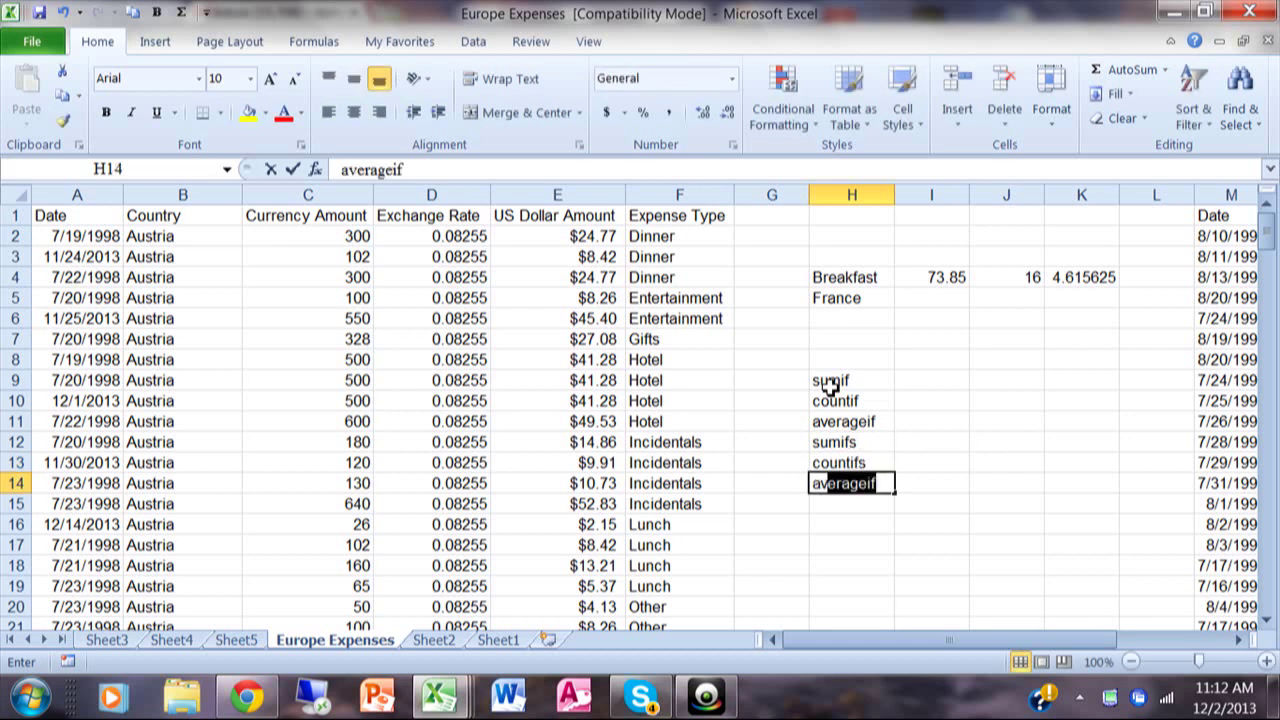
text(ifs)
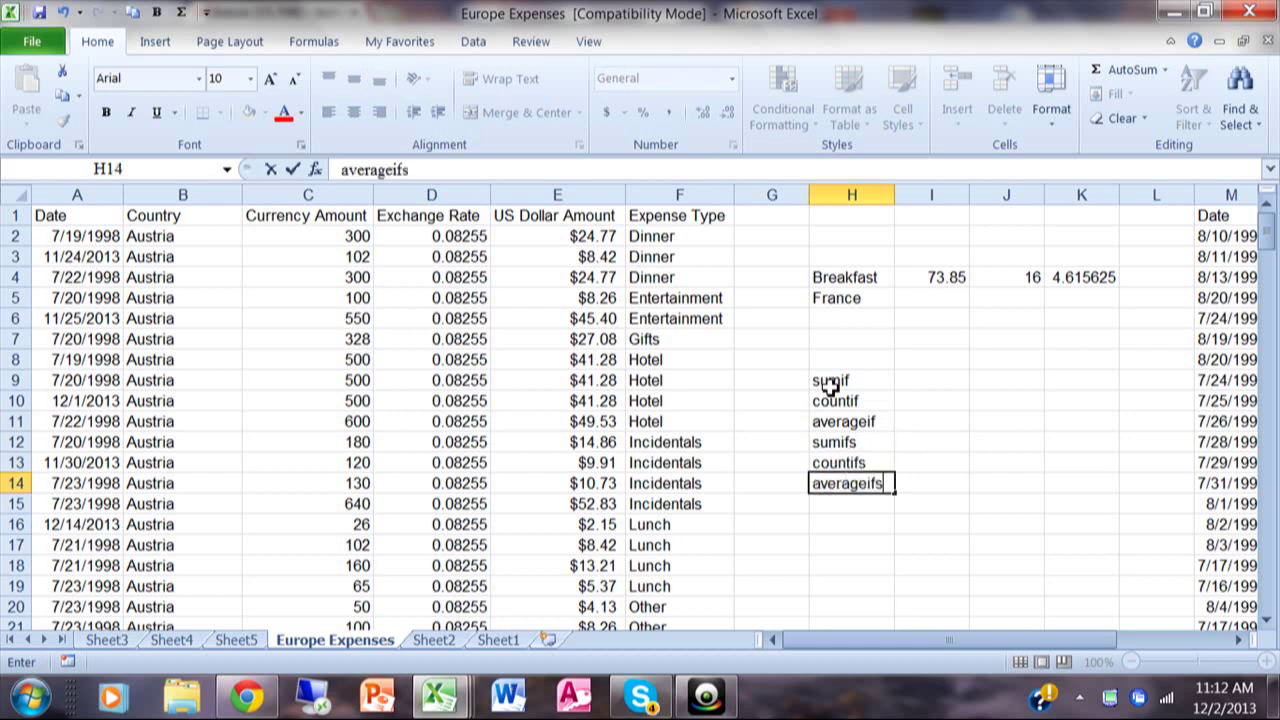
key(Return)
click(933, 384)
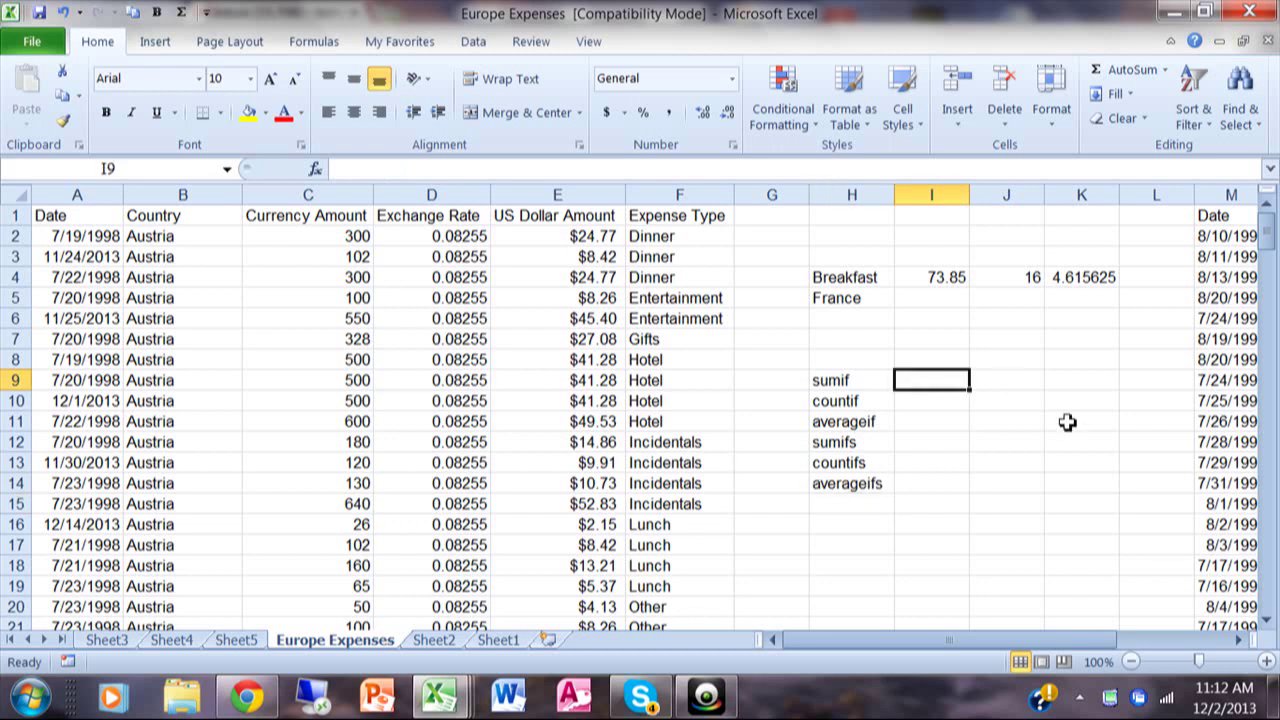
click(943, 296)
text(=sumifs)
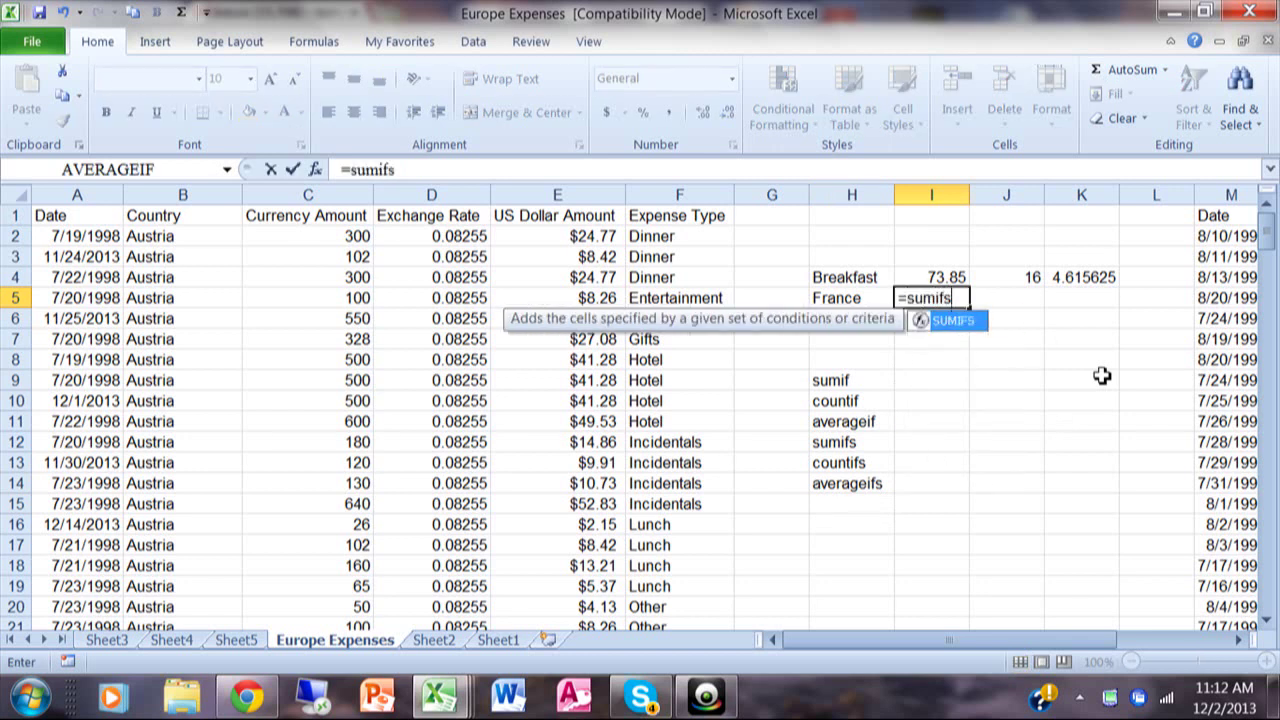
key(BackSpace)
key(BackSpace)
key(BackSpace)
key(BackSpace)
key(BackSpace)
key(BackSpace)
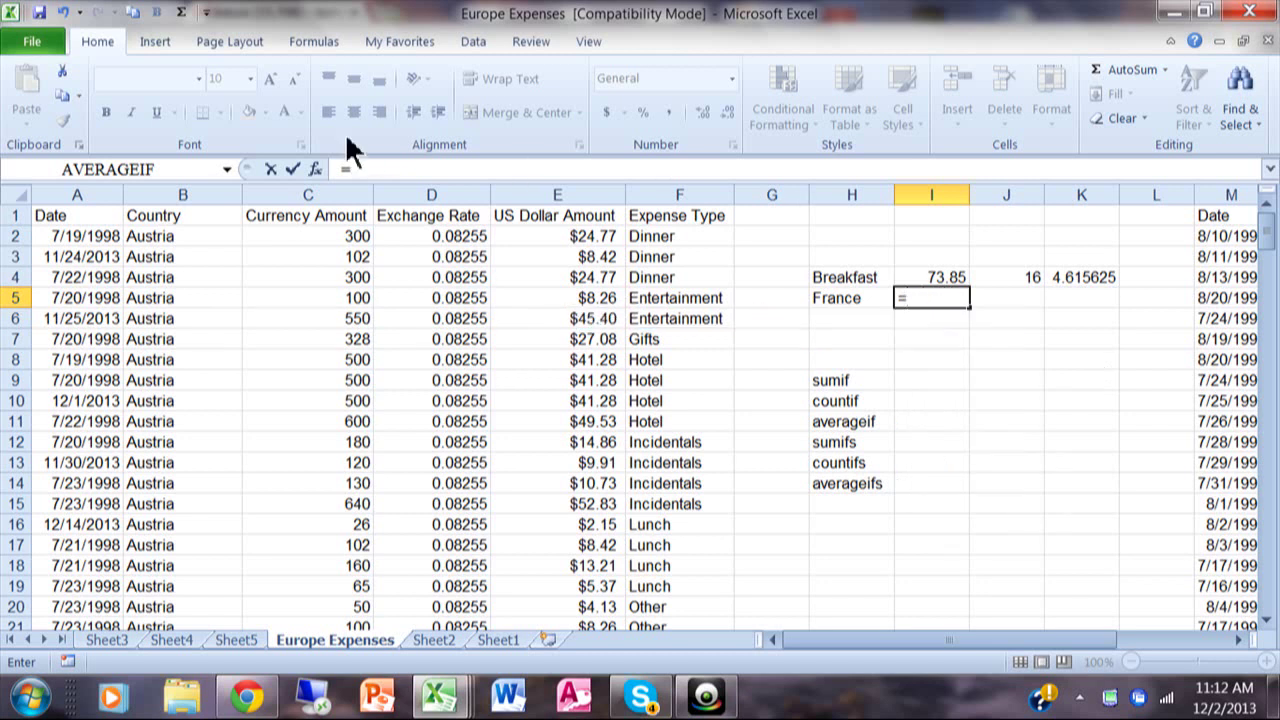
Step: Search the function list for sum and insert the SUMIFS function in cell I5
click(314, 168)
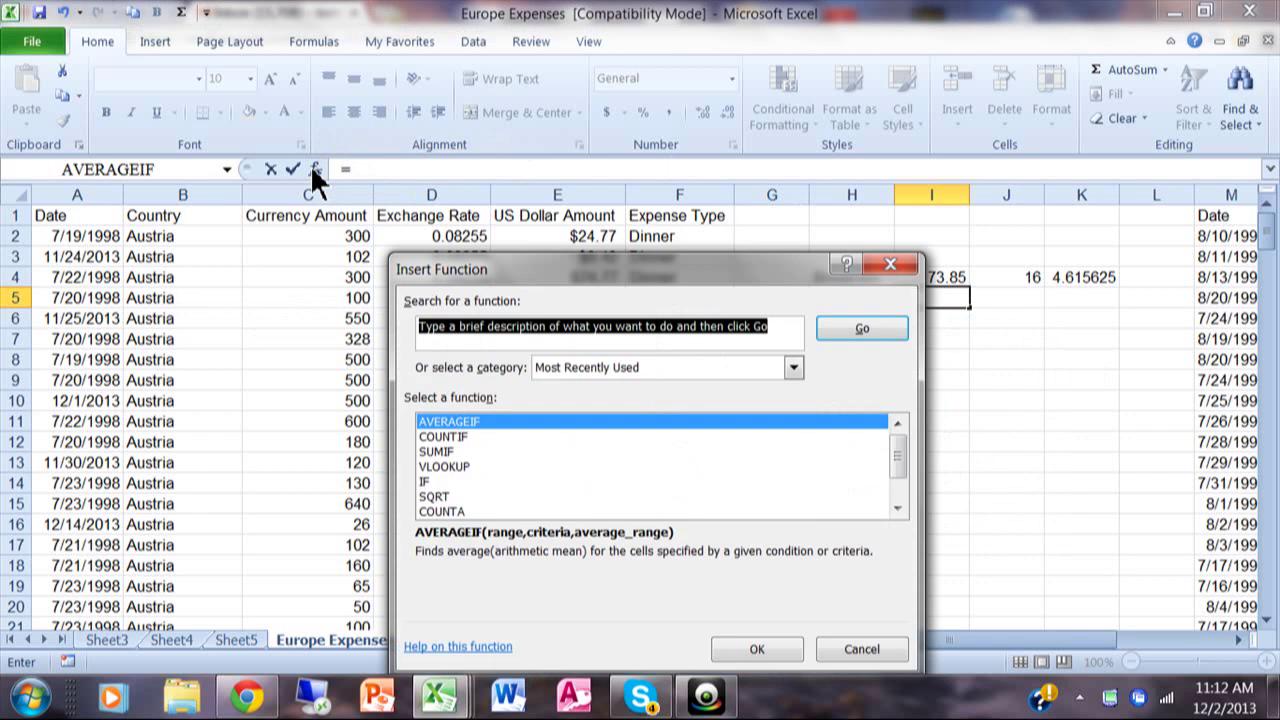
text(sum)
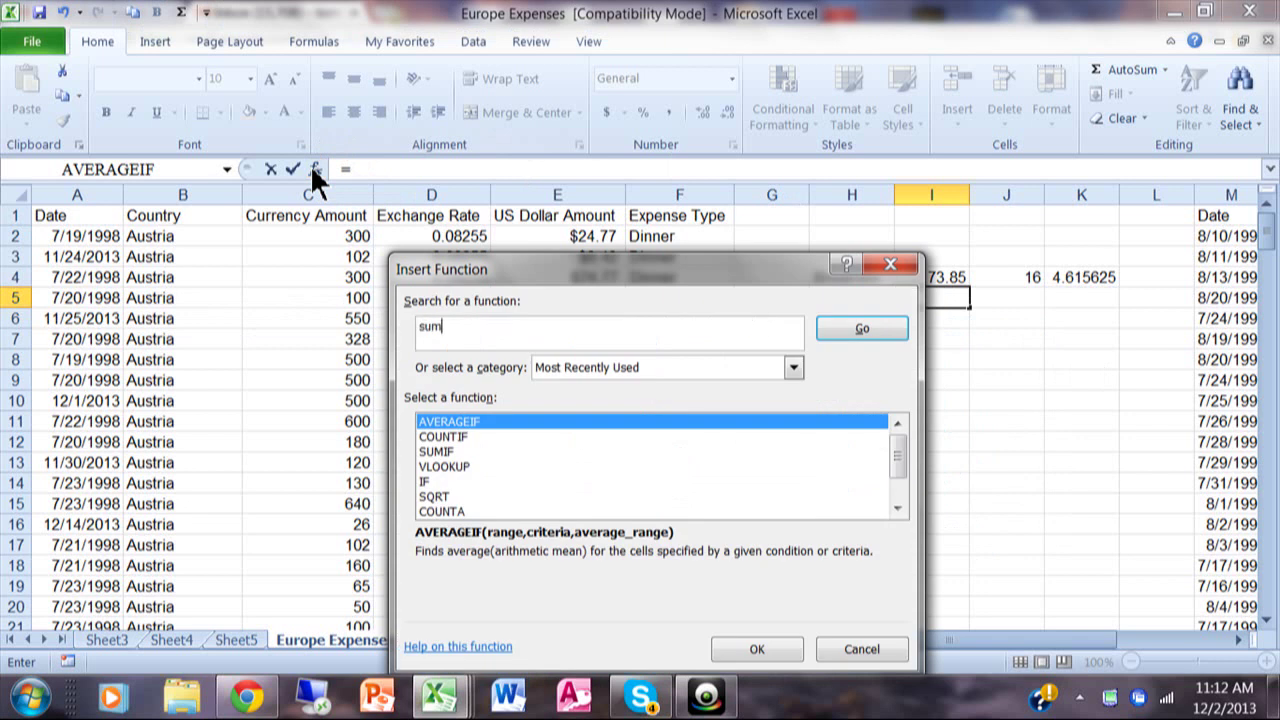
click(826, 328)
click(447, 438)
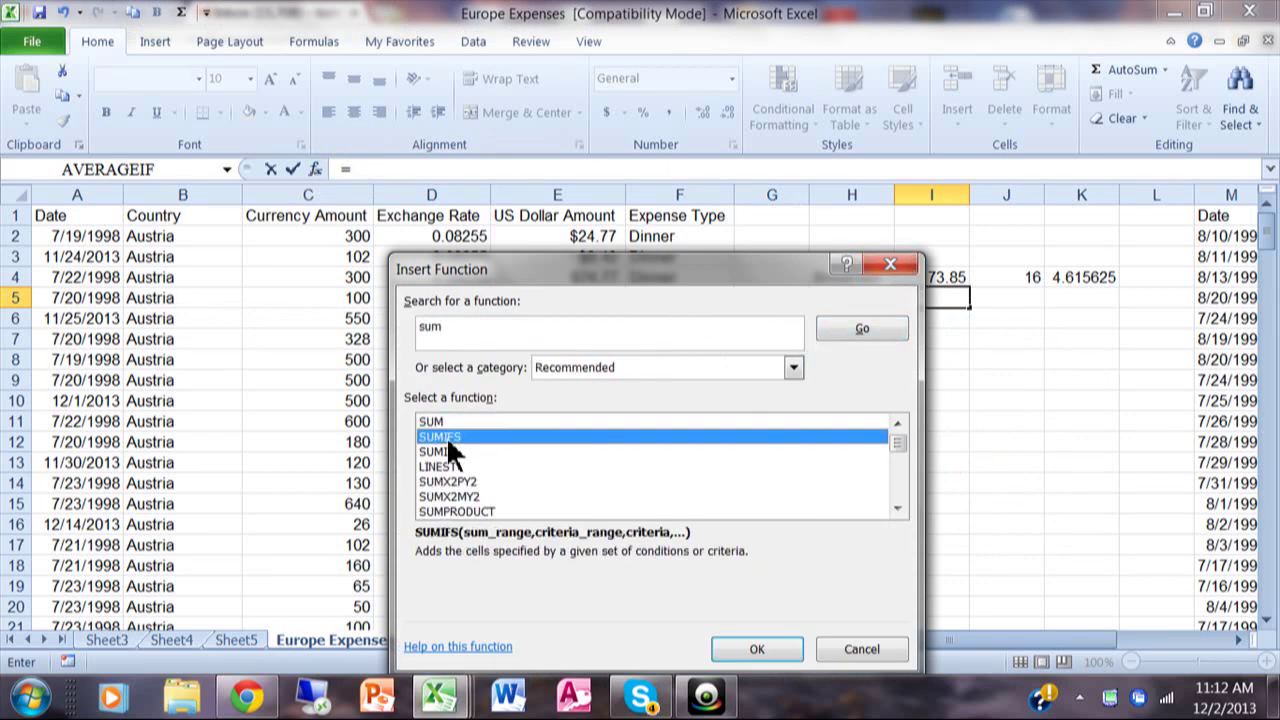
click(750, 652)
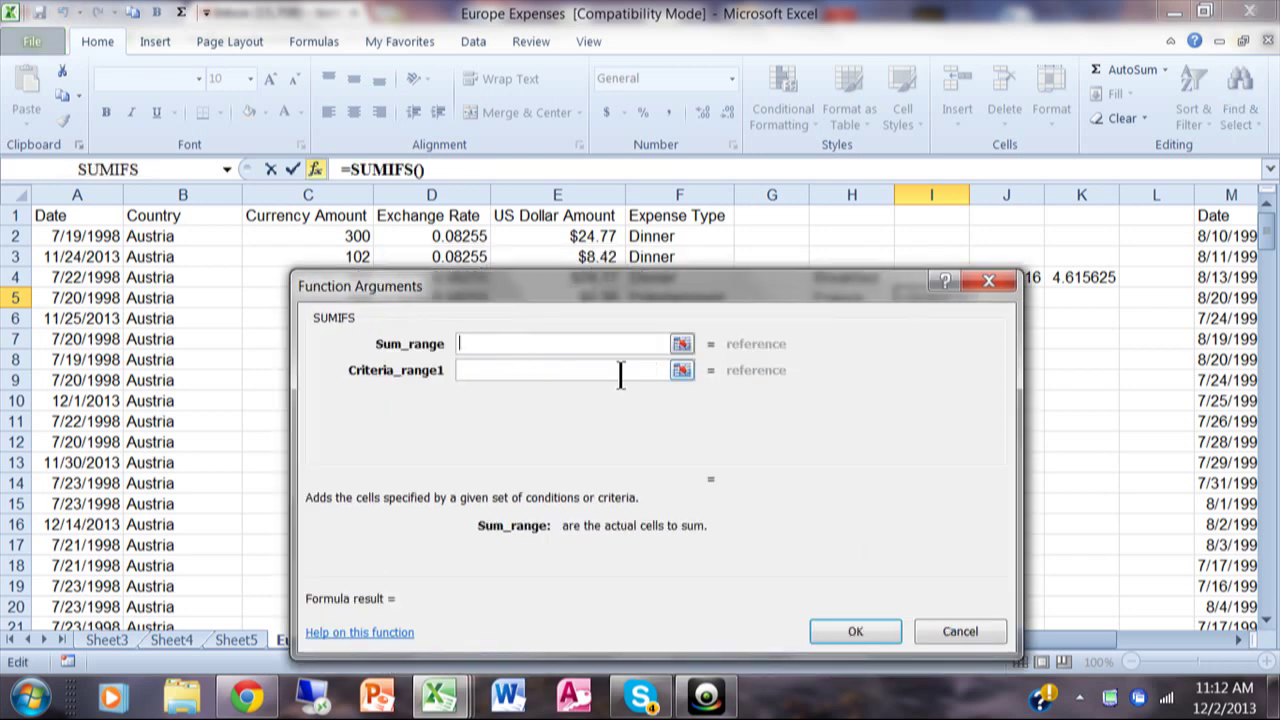
Step: Set the SUMIFS sum range to E:E, the first criteria range to F:F and the first criteria to H4
click(571, 197)
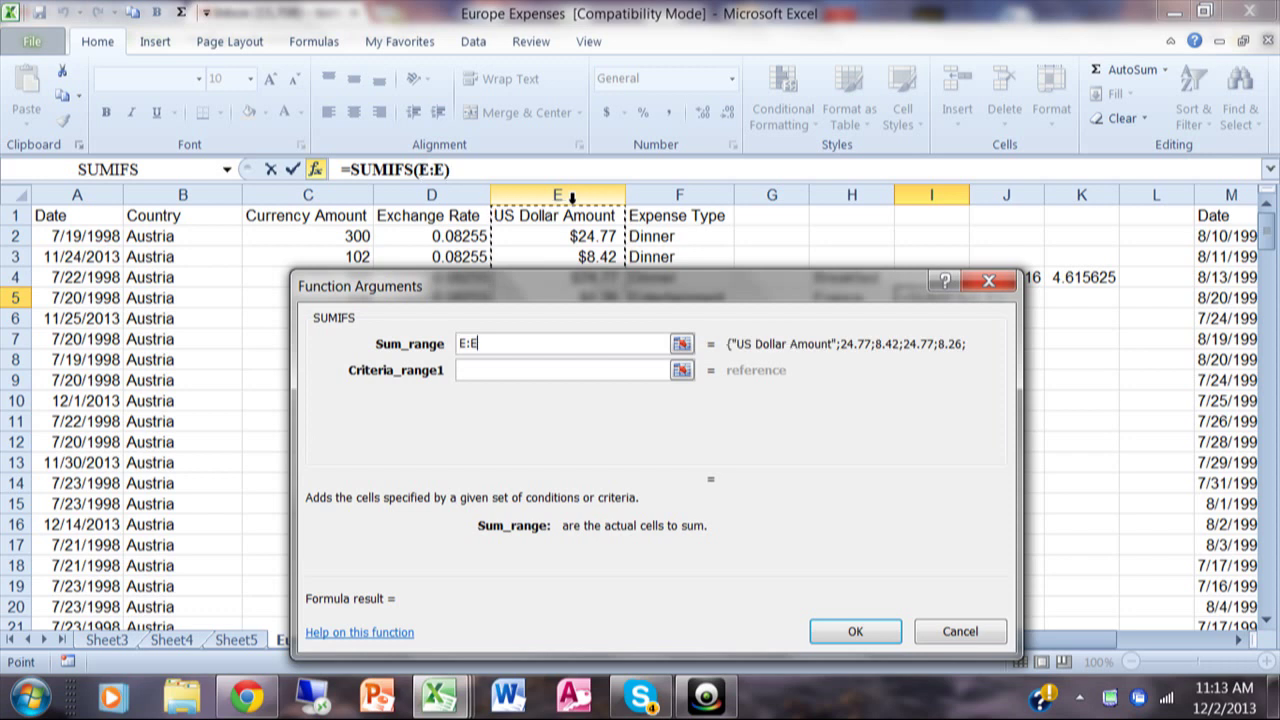
click(546, 371)
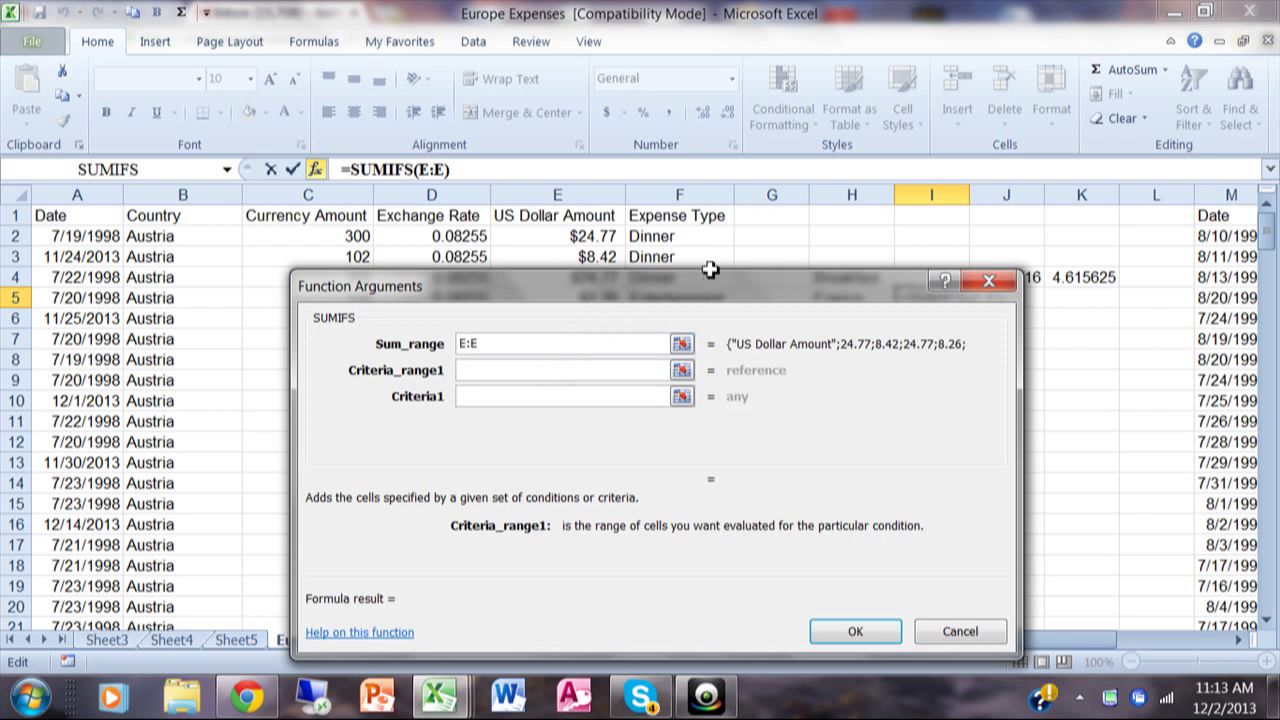
click(706, 195)
click(565, 396)
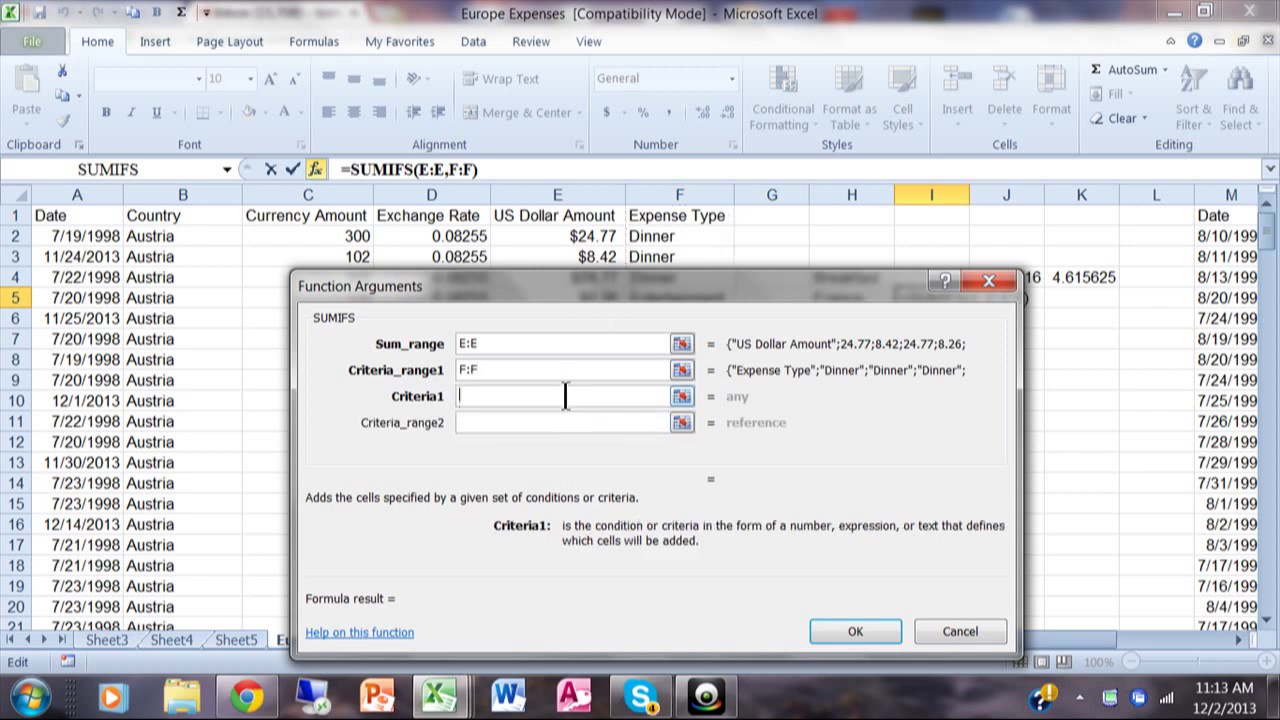
drag(745, 286, 751, 381)
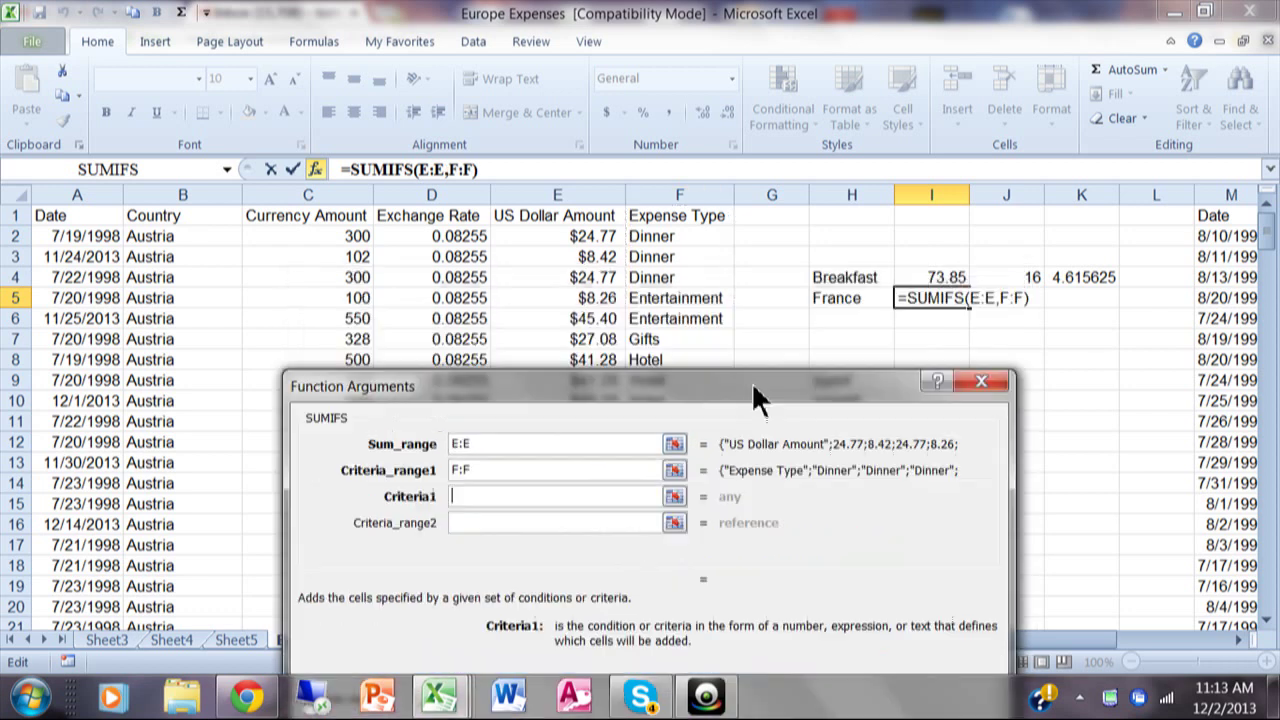
click(868, 276)
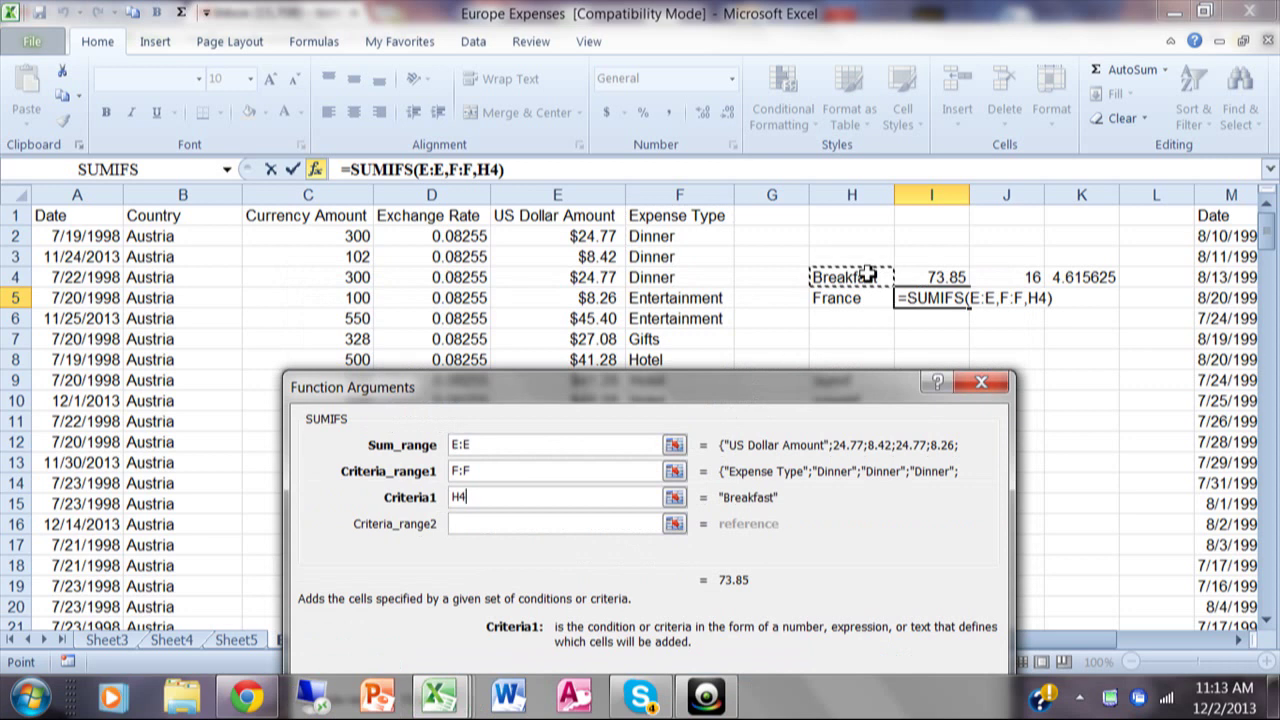
Step: Set the second SUMIFS criteria range to B:B and its criteria to H5, and complete the formula
drag(525, 380, 519, 258)
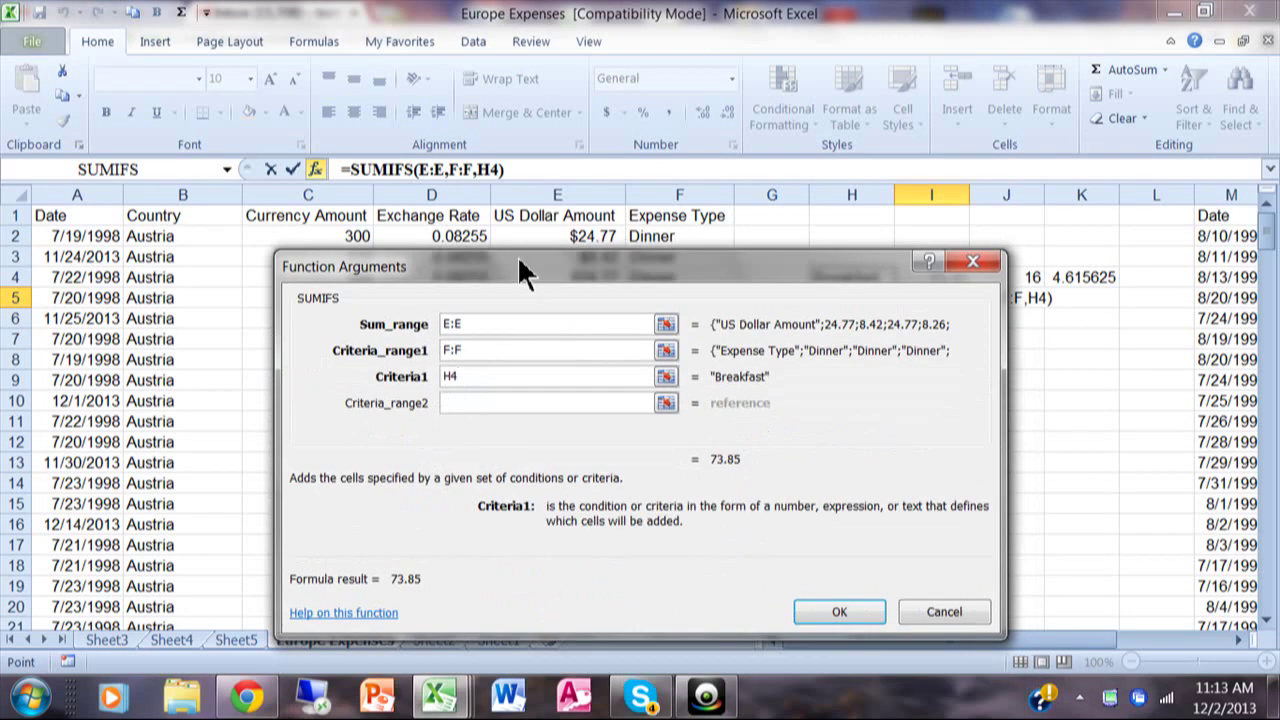
click(490, 402)
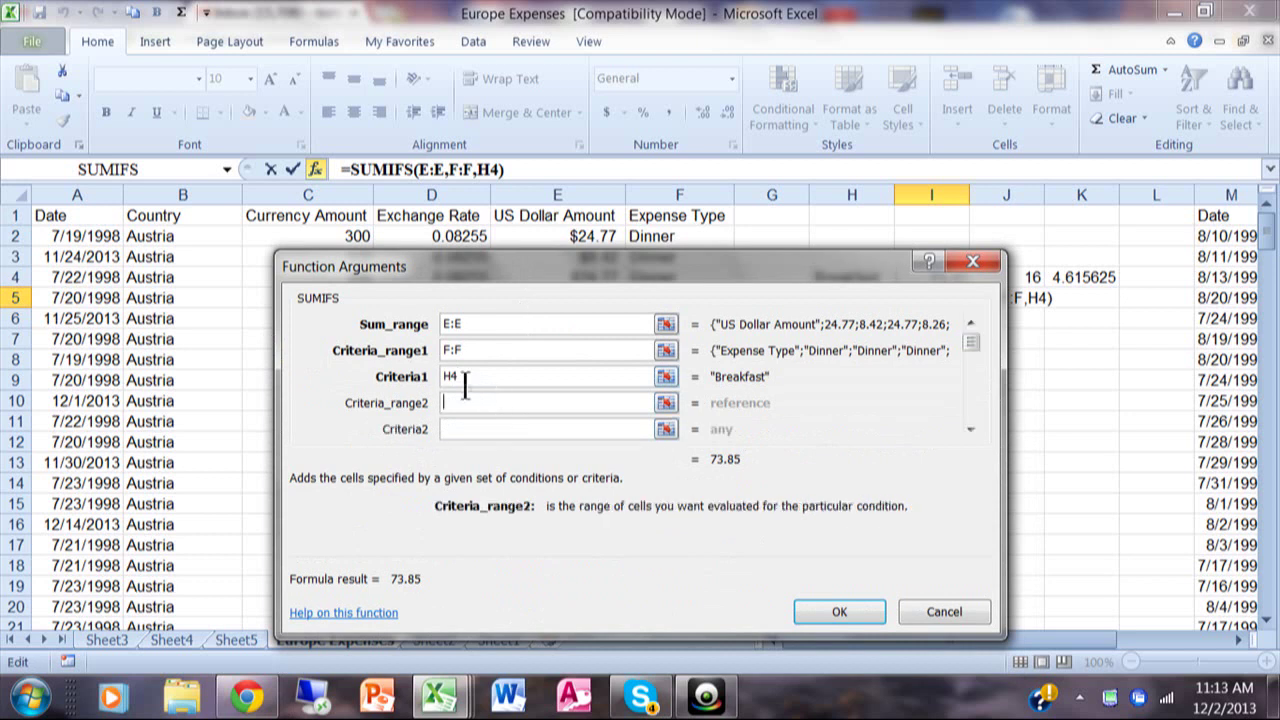
click(218, 194)
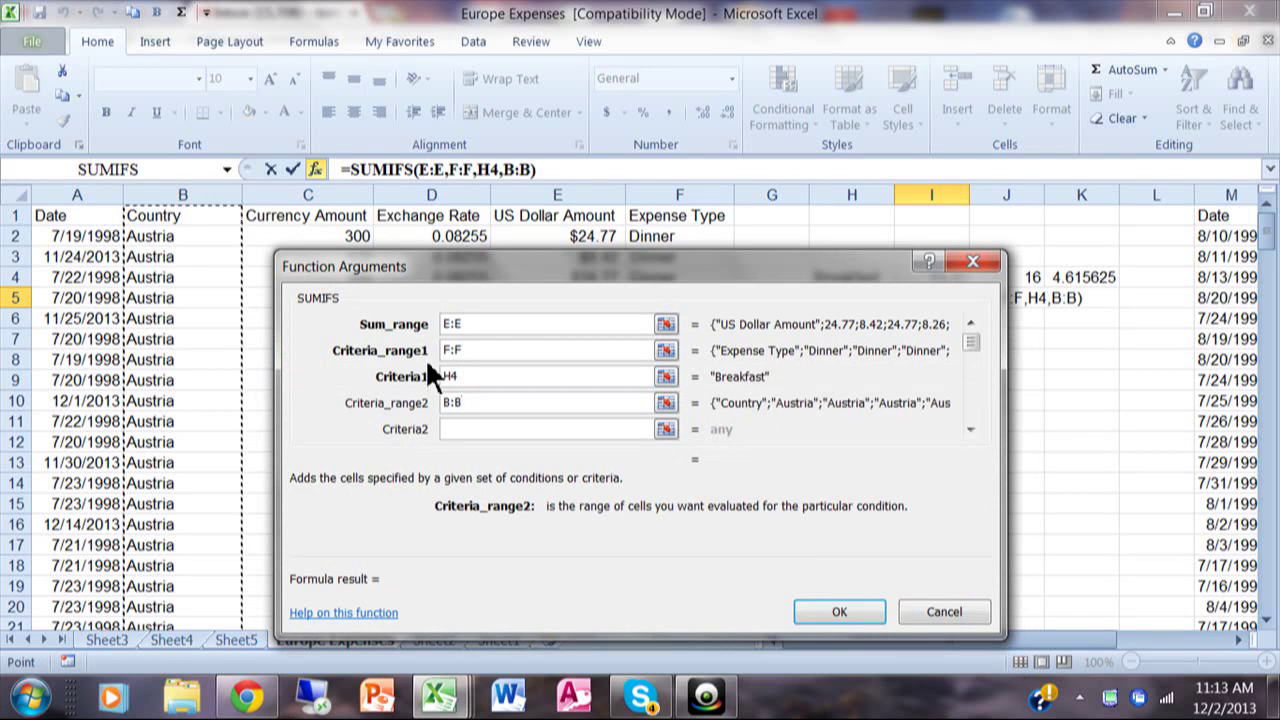
click(485, 430)
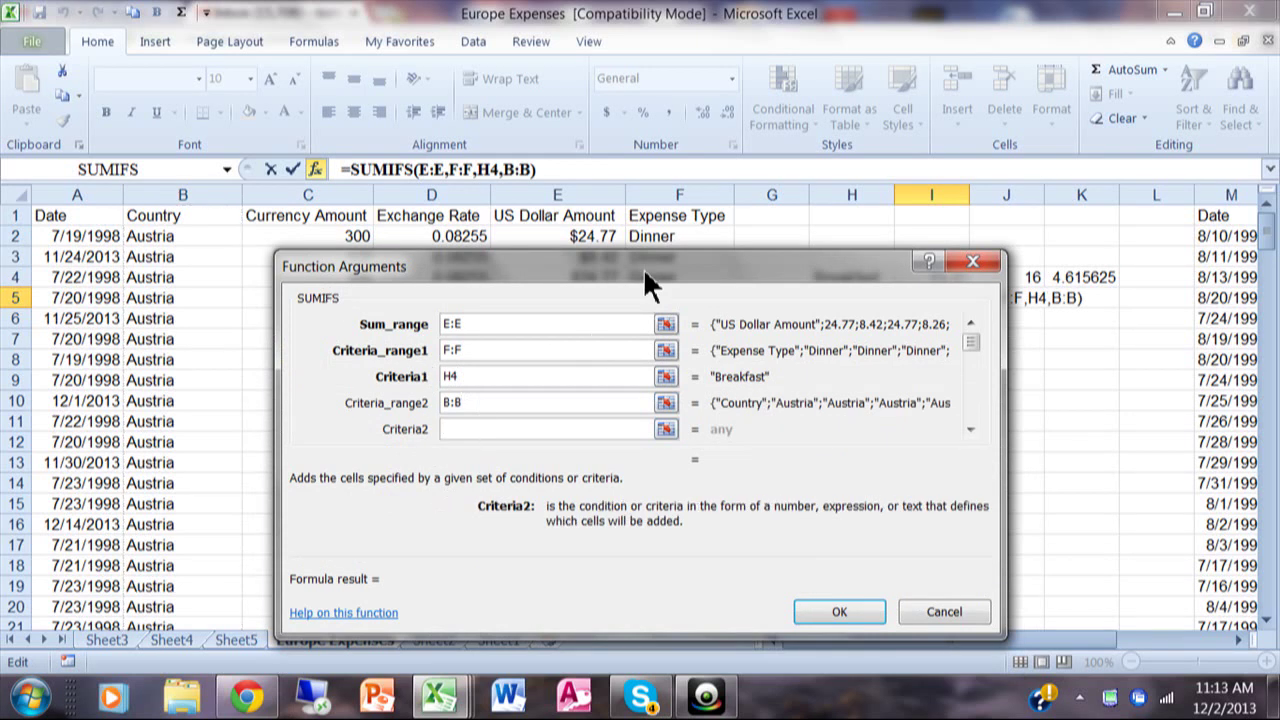
drag(645, 265, 741, 433)
click(878, 300)
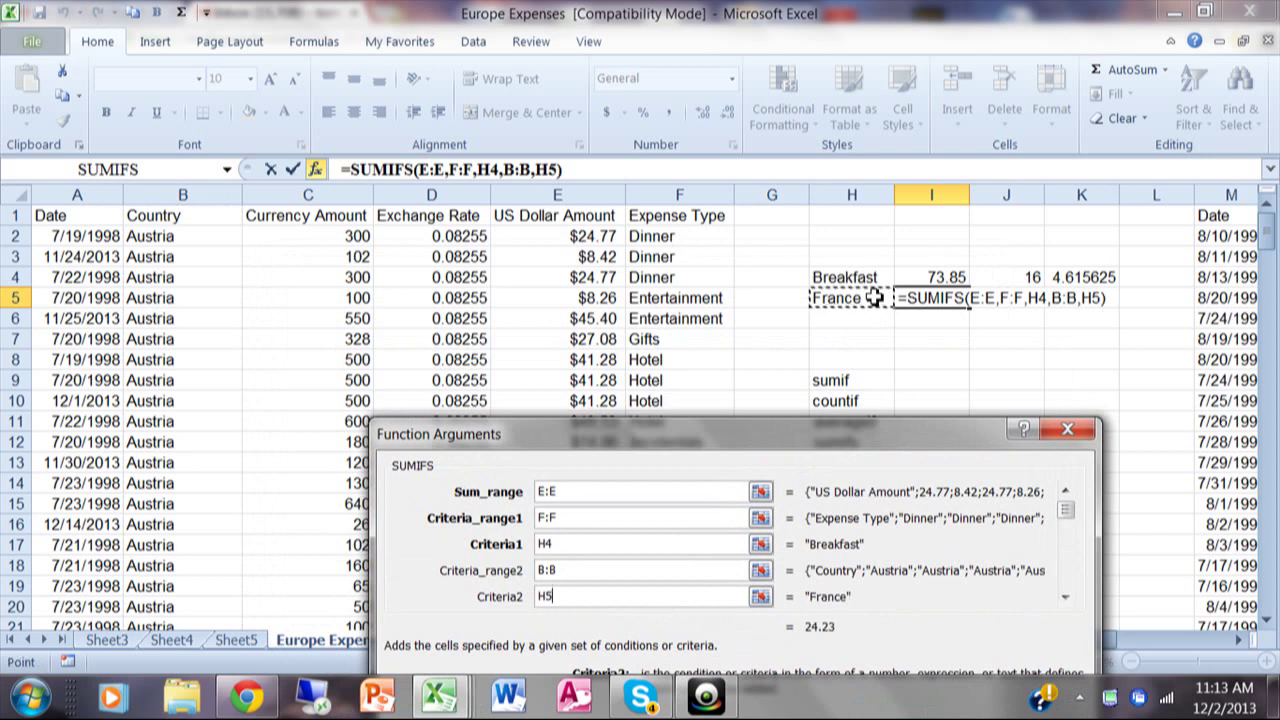
drag(615, 432, 610, 349)
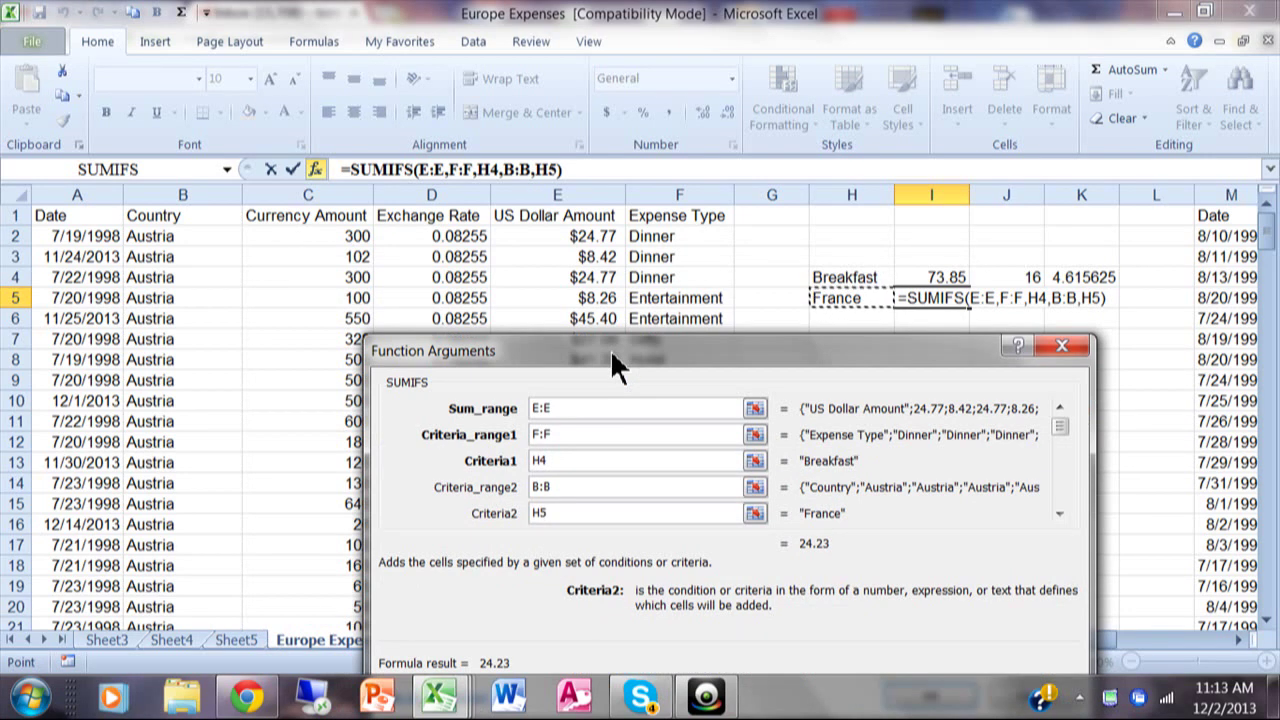
drag(610, 349, 603, 256)
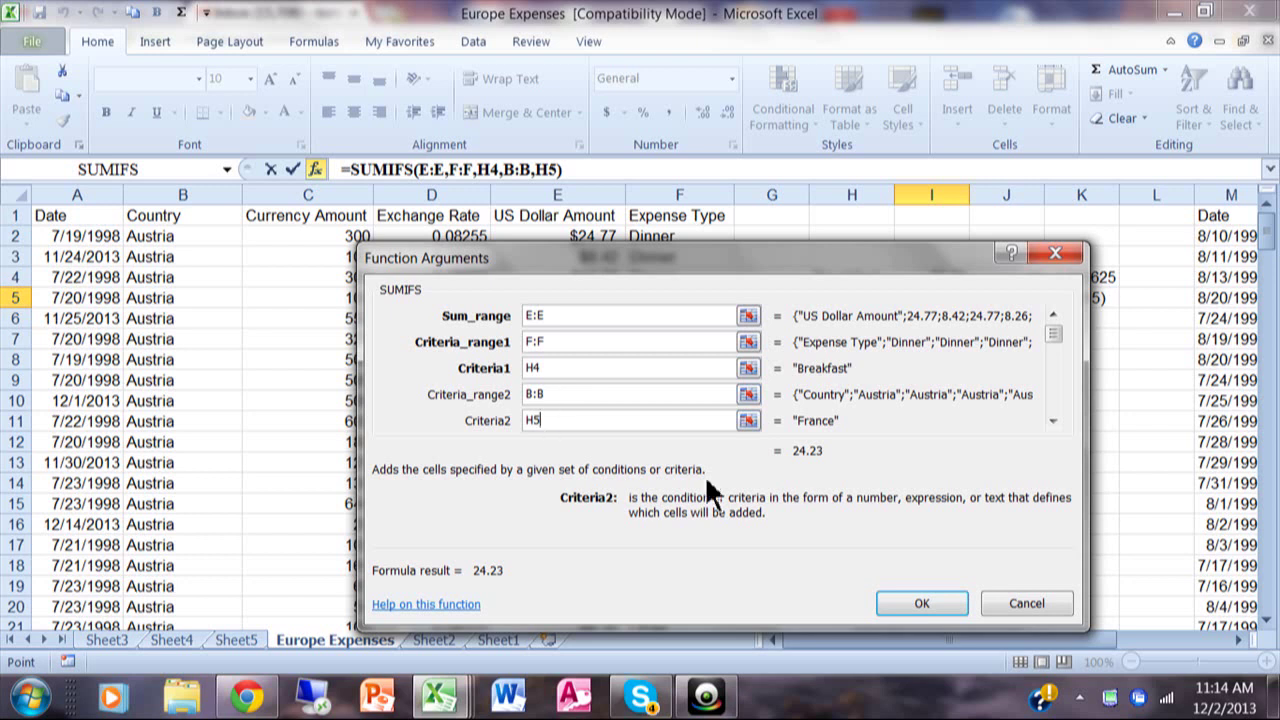
click(909, 616)
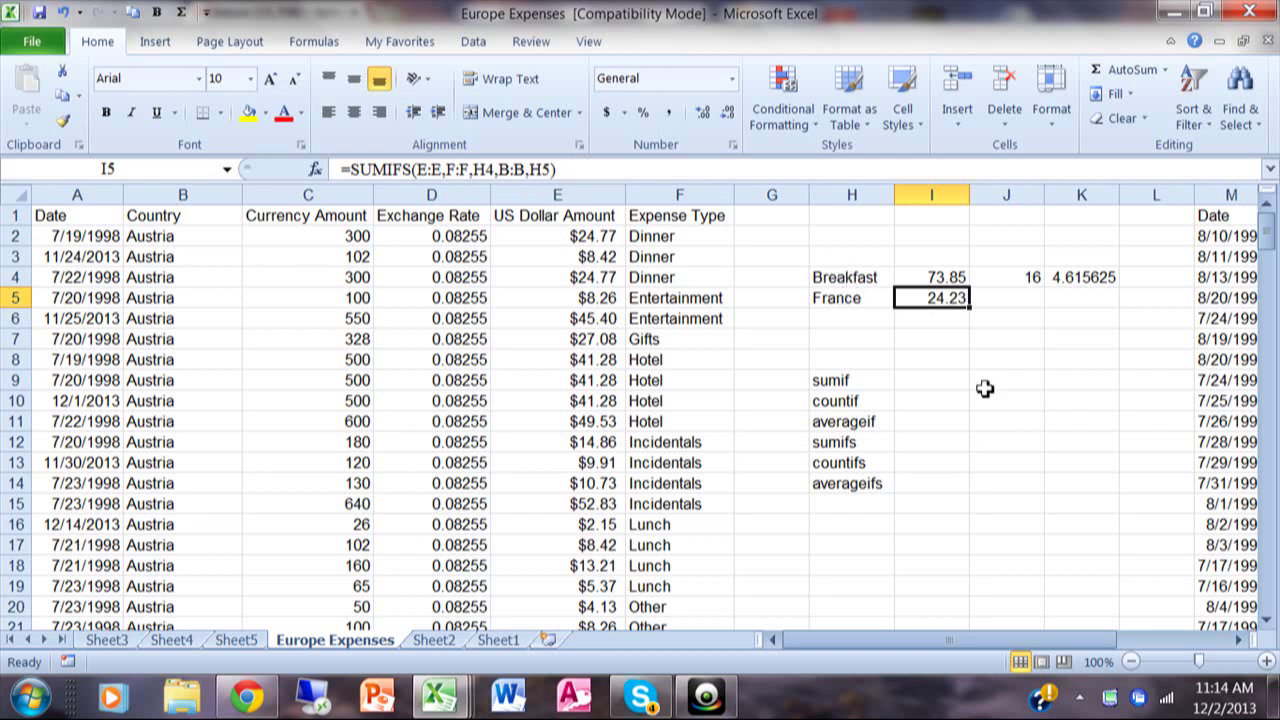
Step: Replace the expense type in cell H4 with Lunch to test the SUMIFS formula
click(846, 276)
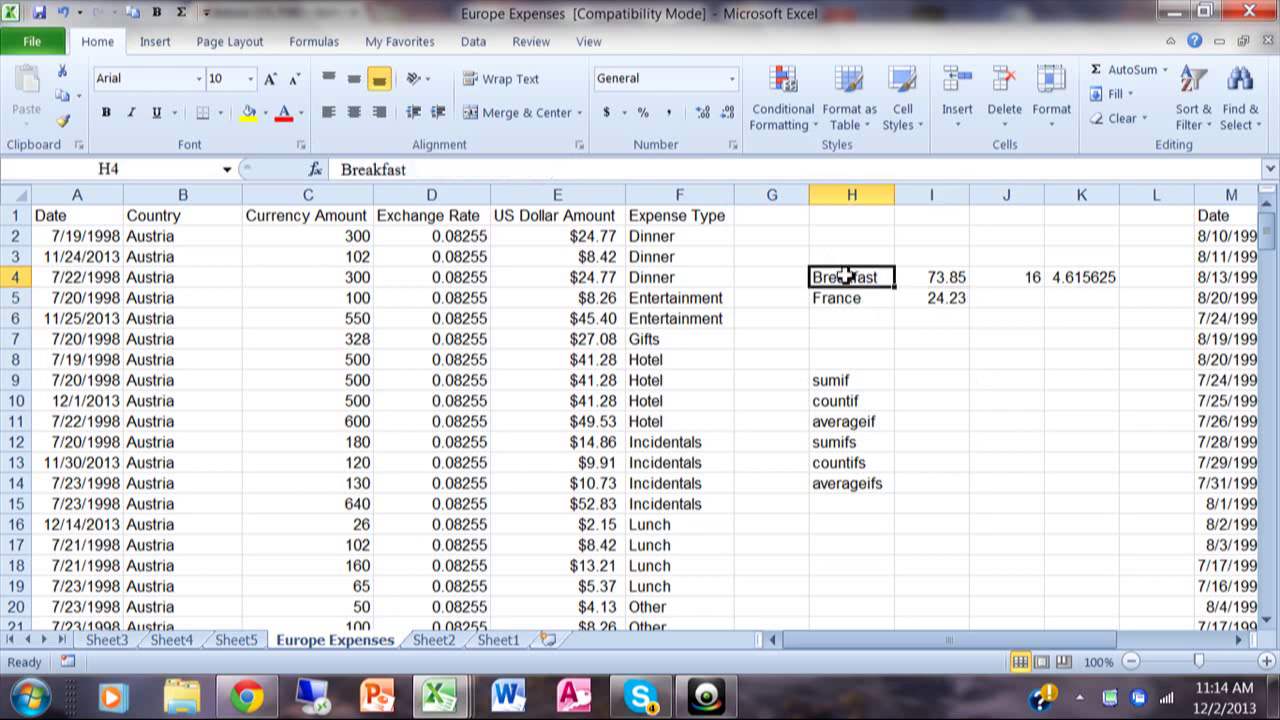
text(Lunch)
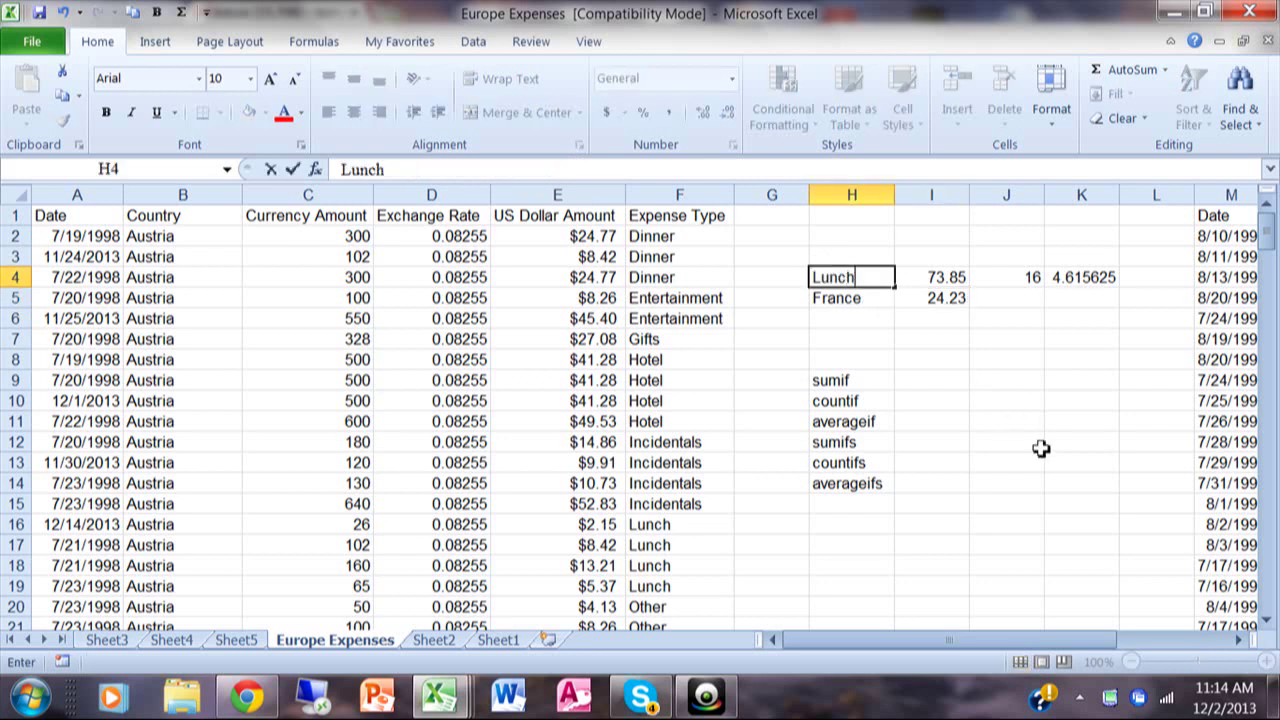
key(Return)
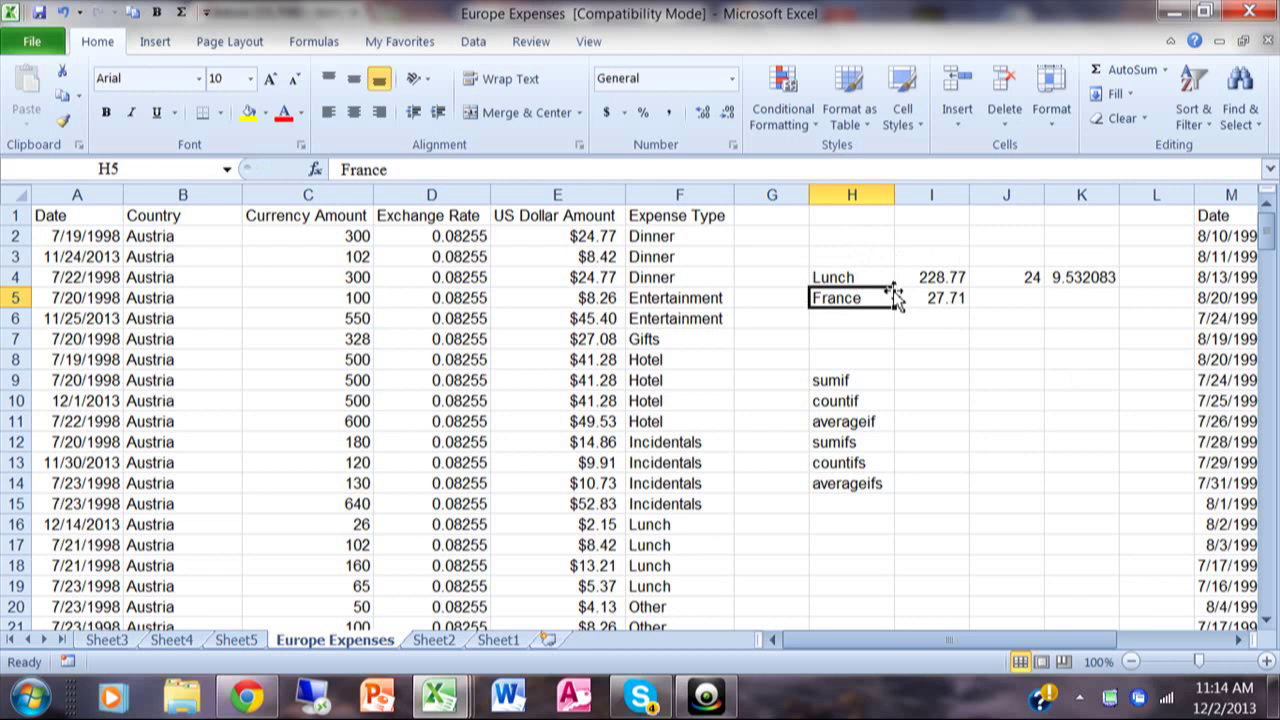
Step: Change the country in cell H5 to Germany and check the SUMIFS cell I5
text(Gre)
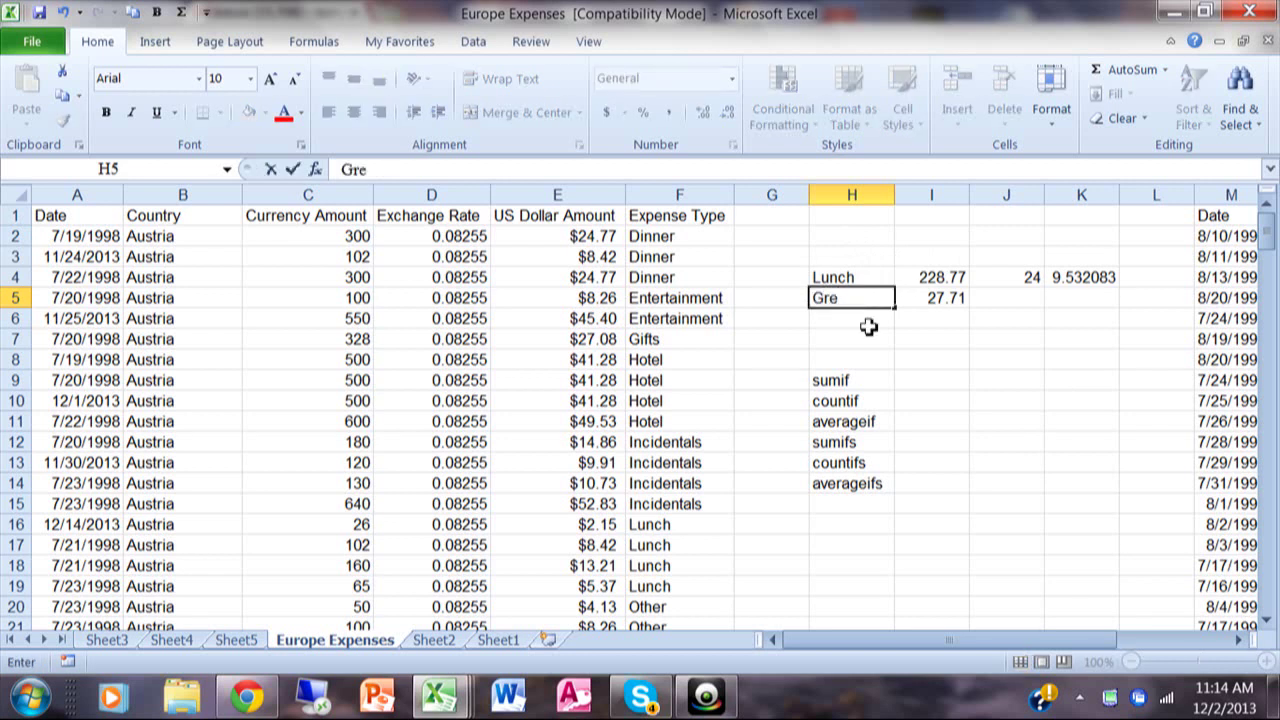
key(BackSpace)
key(BackSpace)
text(eran)
key(BackSpace)
key(BackSpace)
text(many)
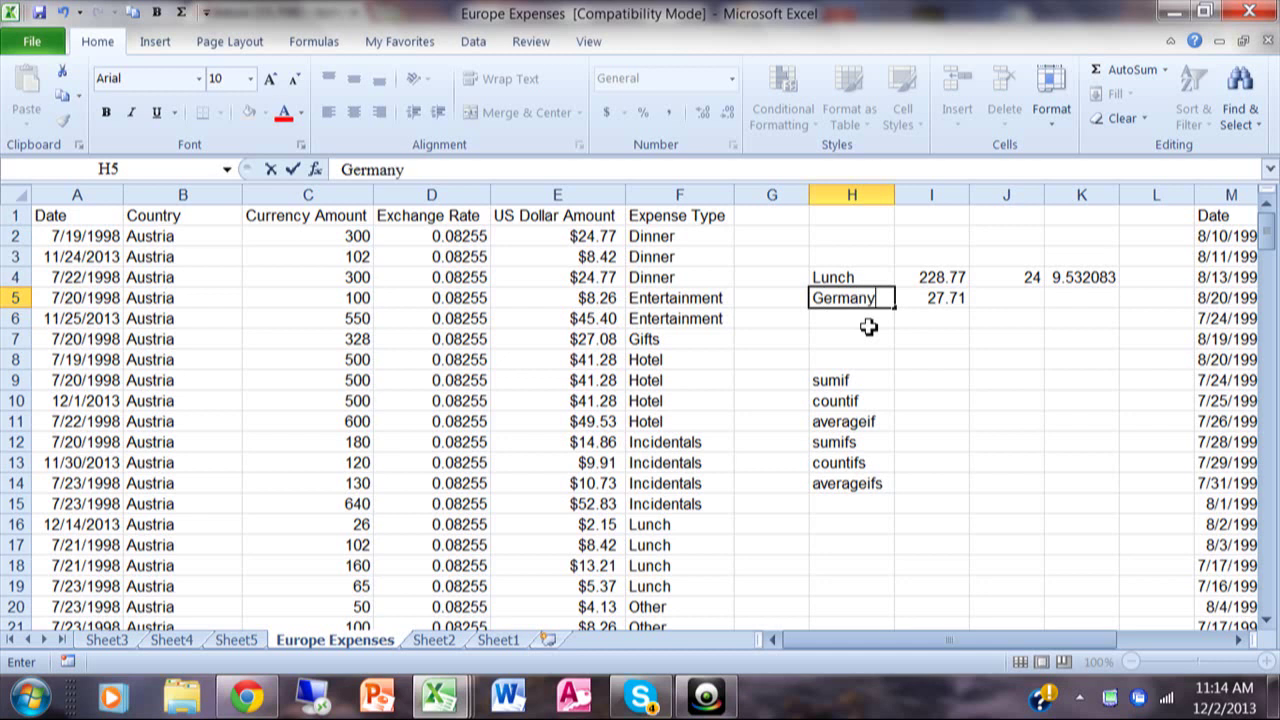
key(Return)
click(911, 292)
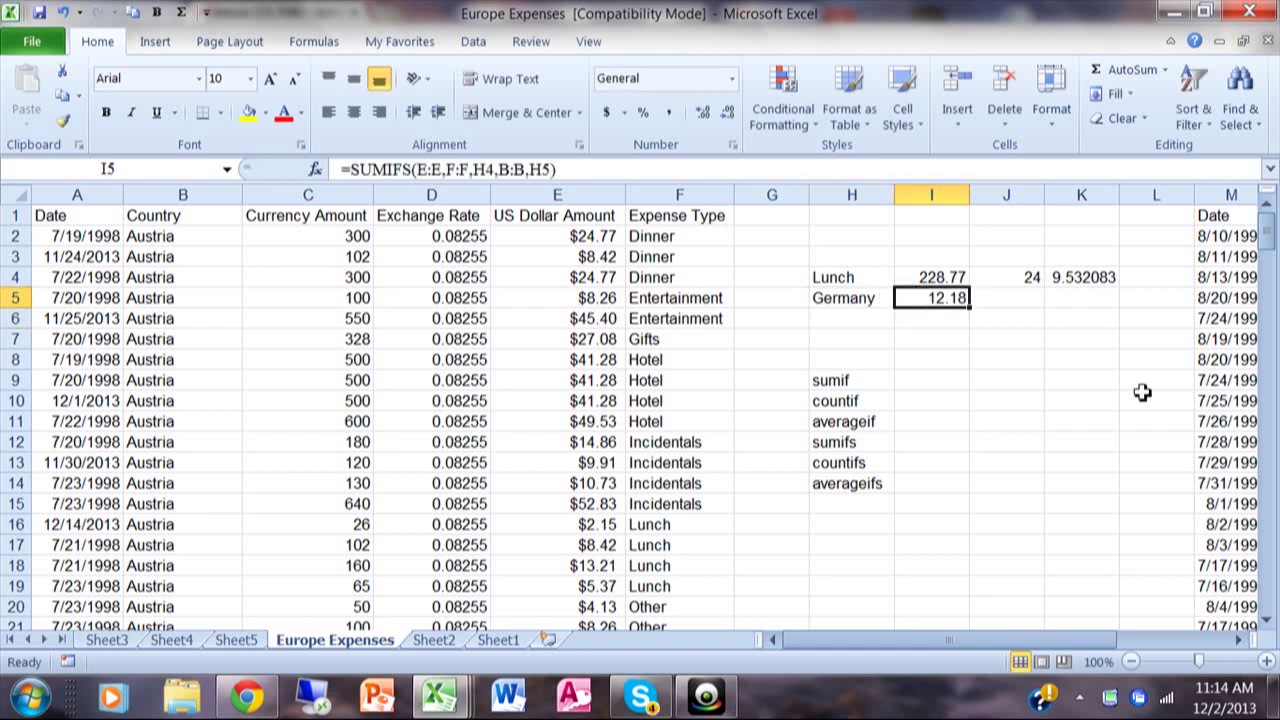
Step: Compare the SUMIF formula in cell I4 with the SUMIFS formula in cell I5 and its country criterion in H5
click(876, 301)
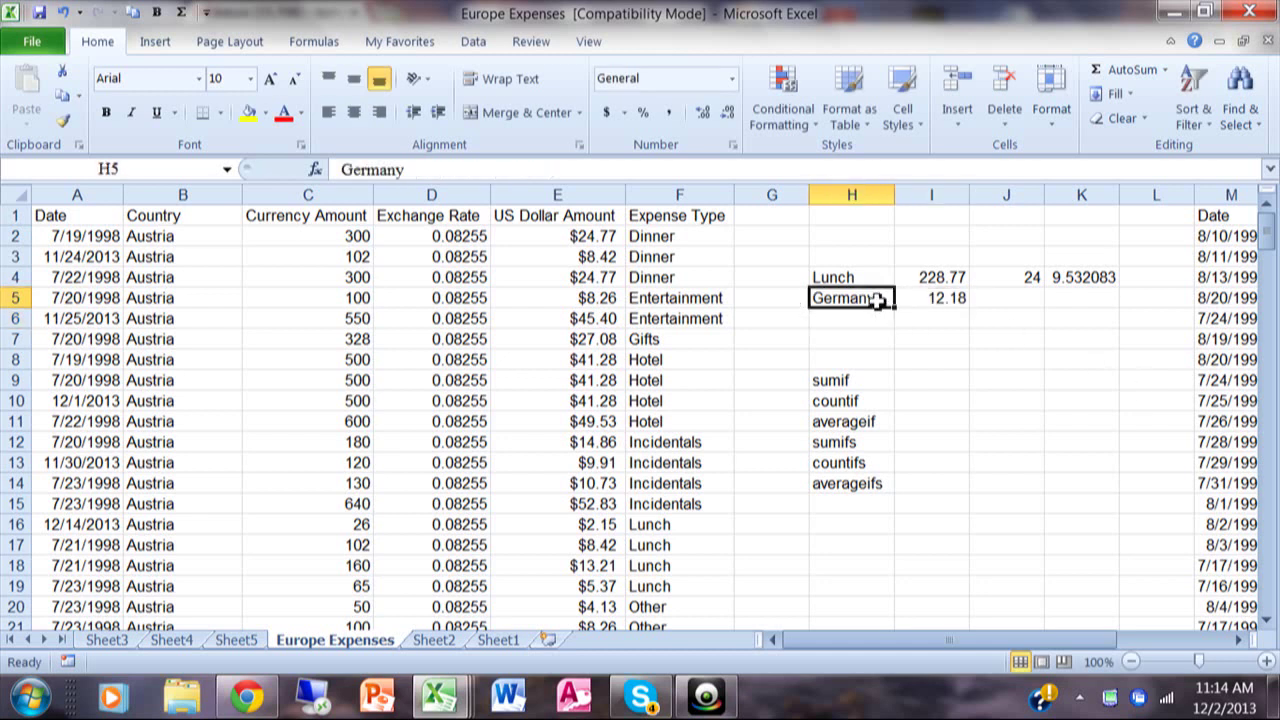
click(957, 298)
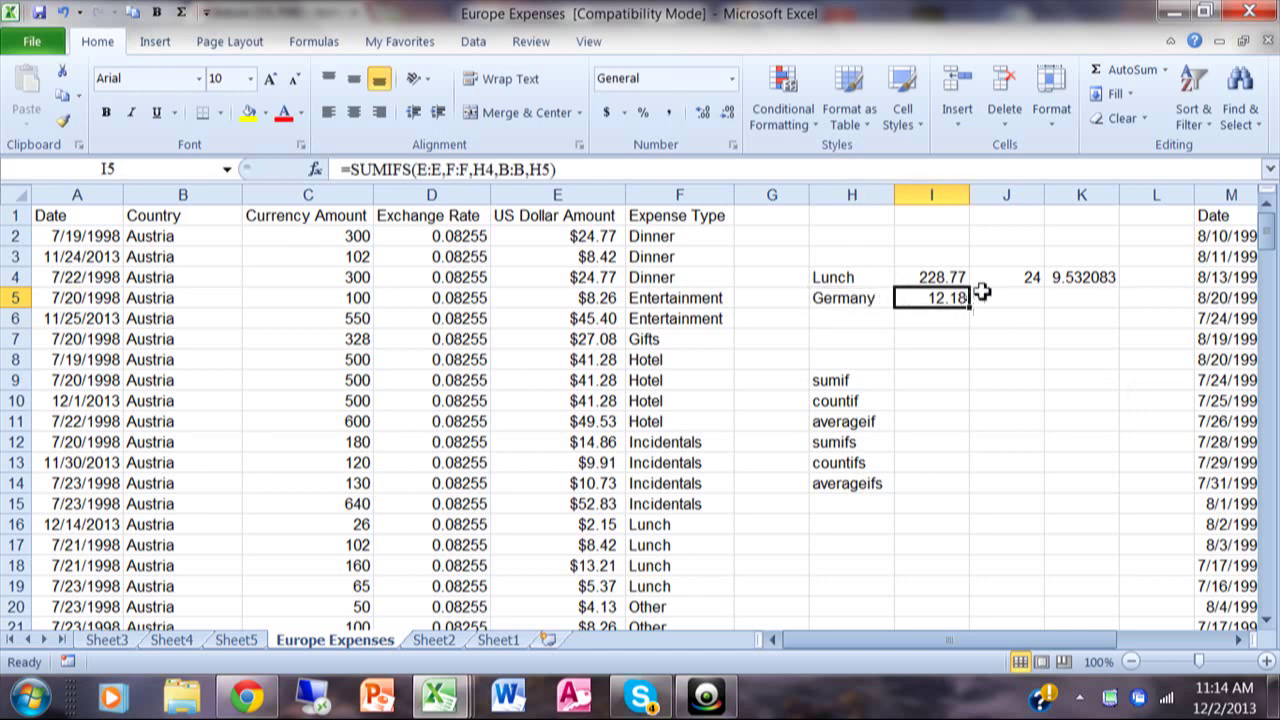
click(958, 278)
click(955, 300)
click(953, 280)
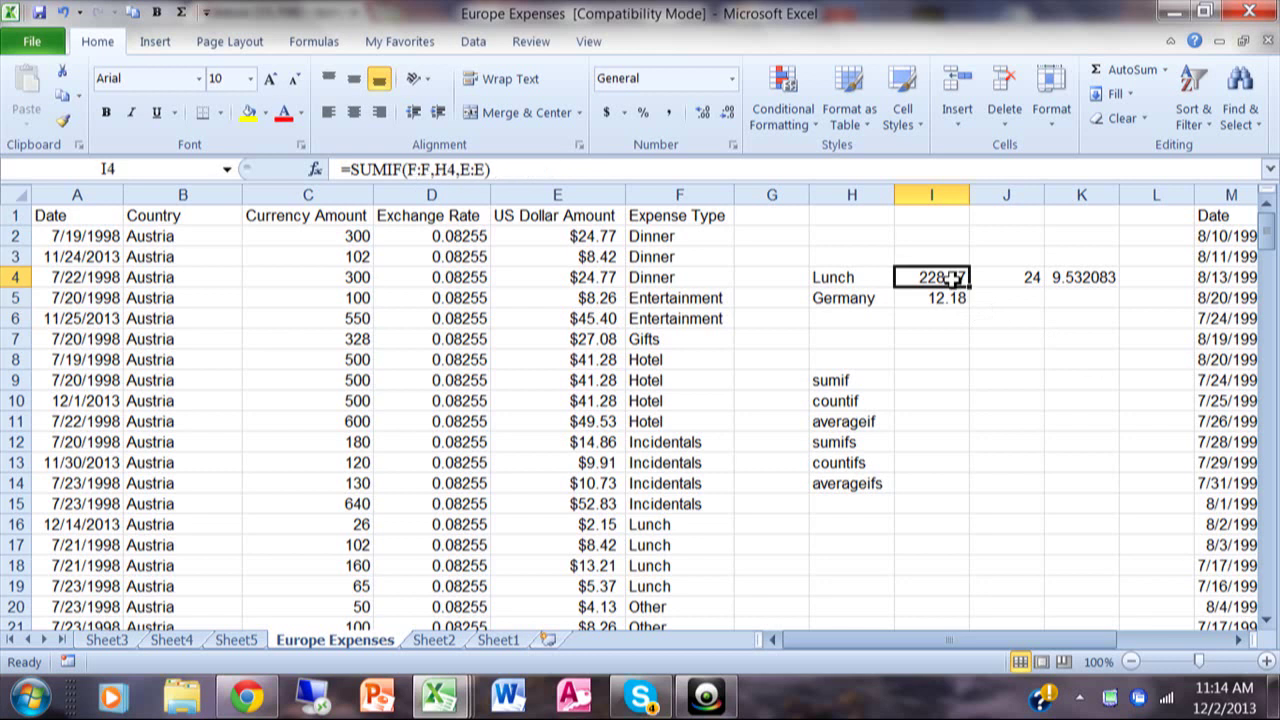
click(953, 298)
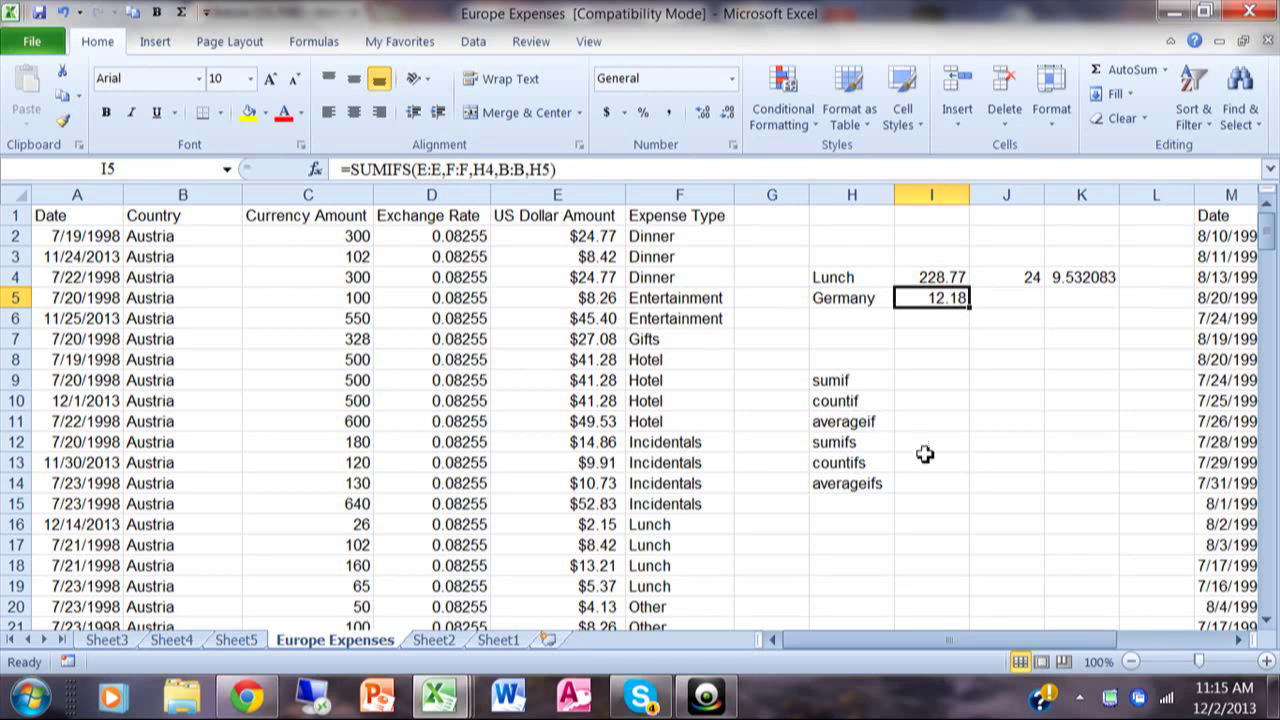
click(874, 443)
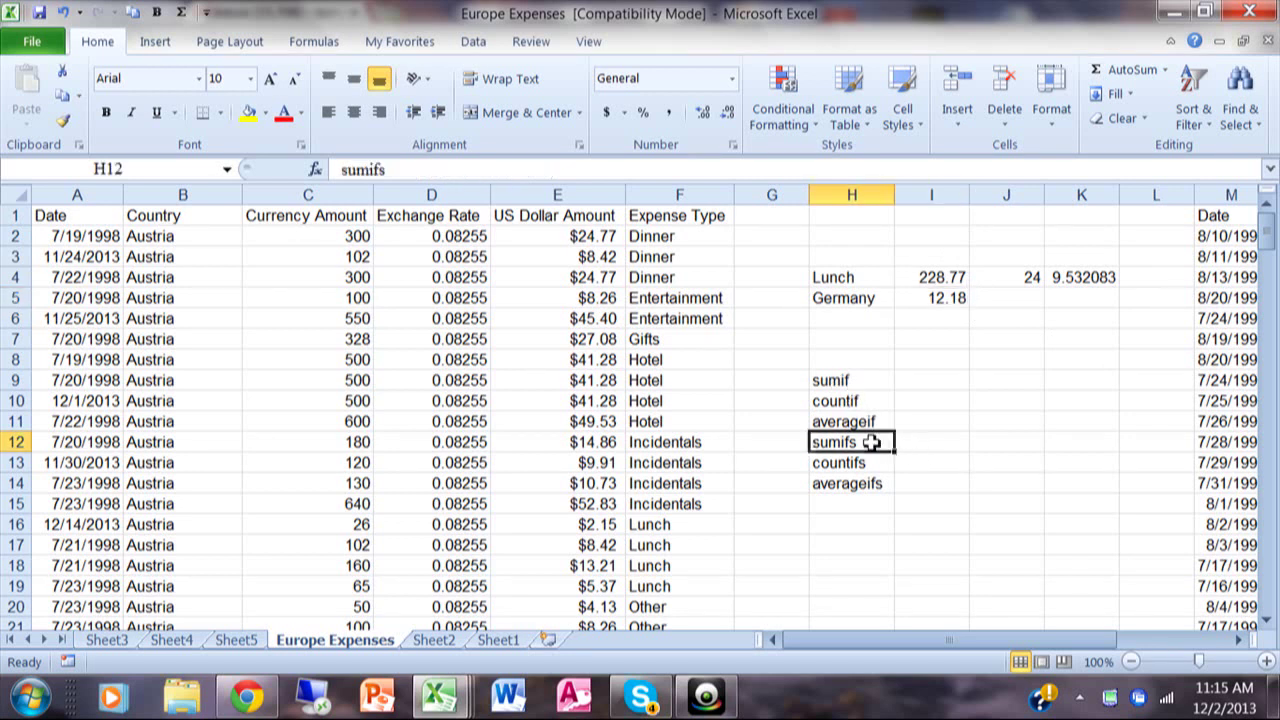
click(862, 464)
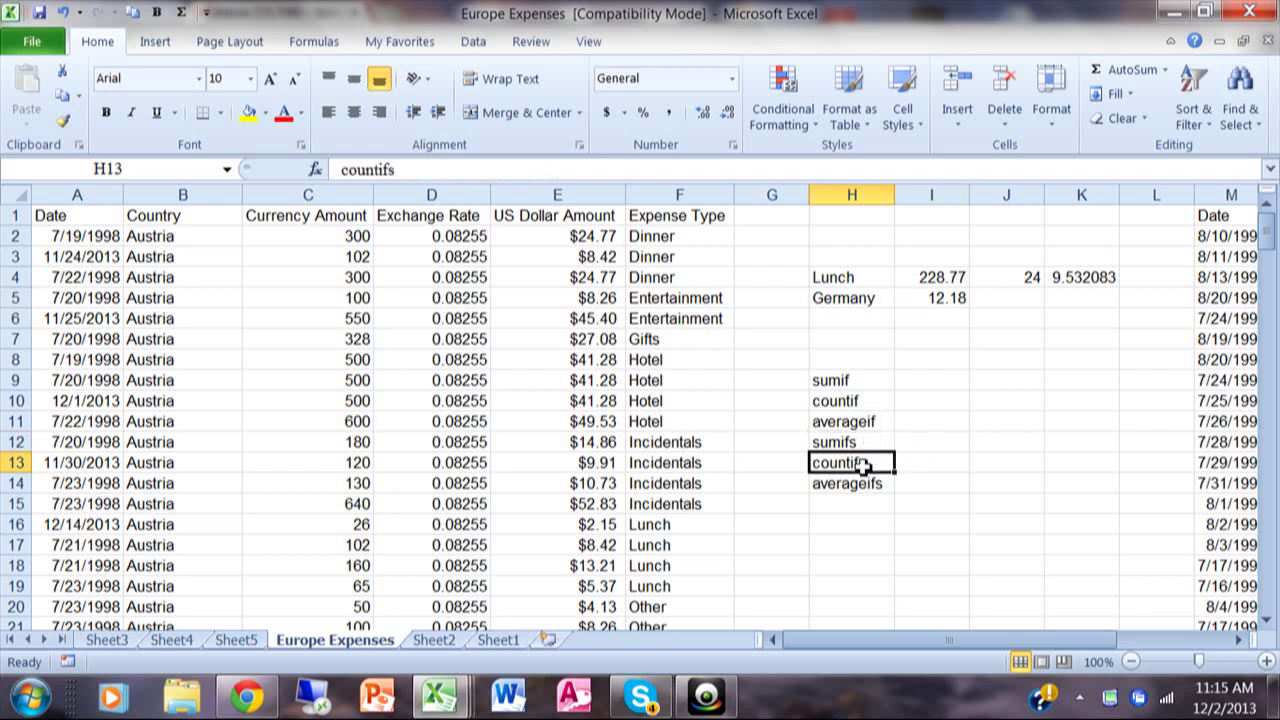
click(885, 485)
click(850, 527)
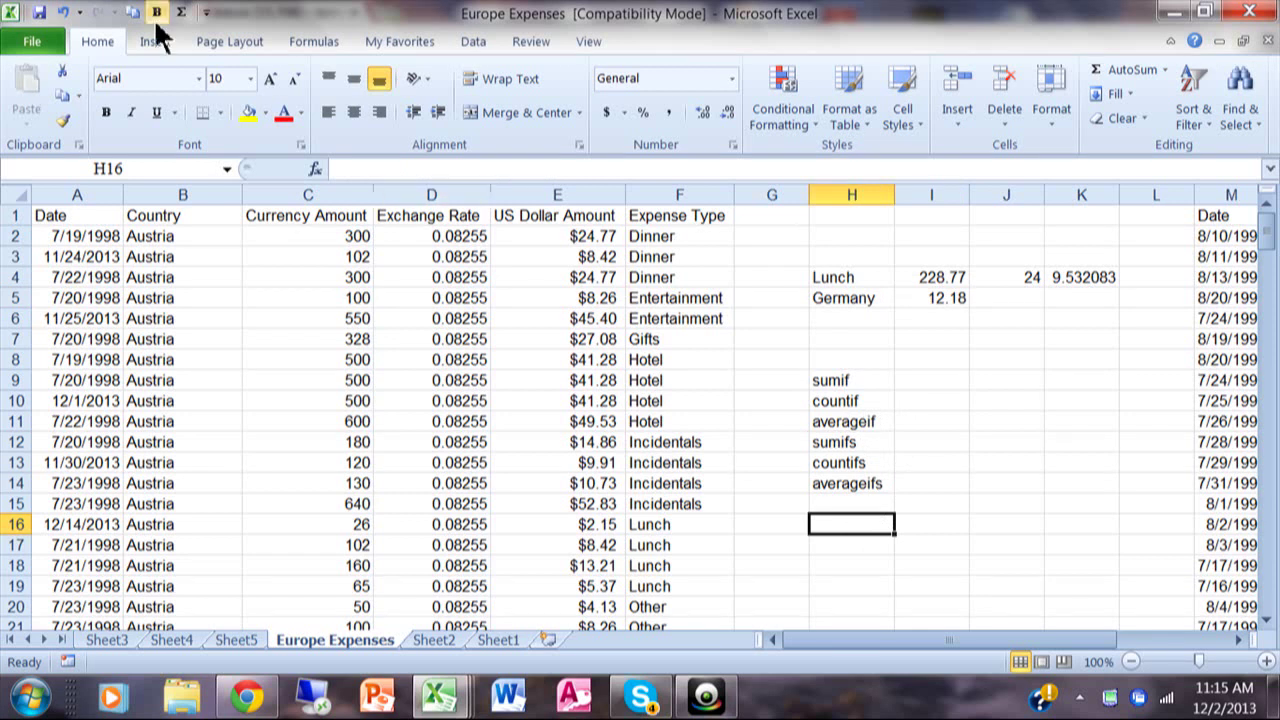
click(704, 698)
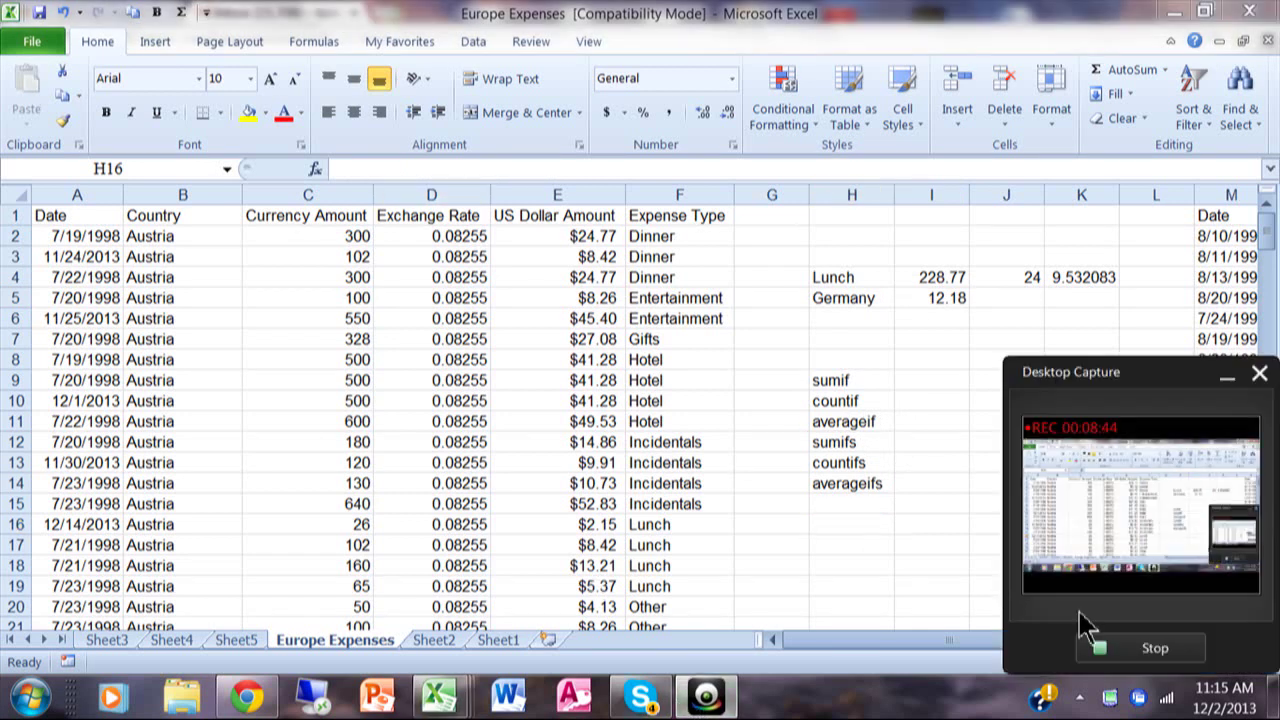